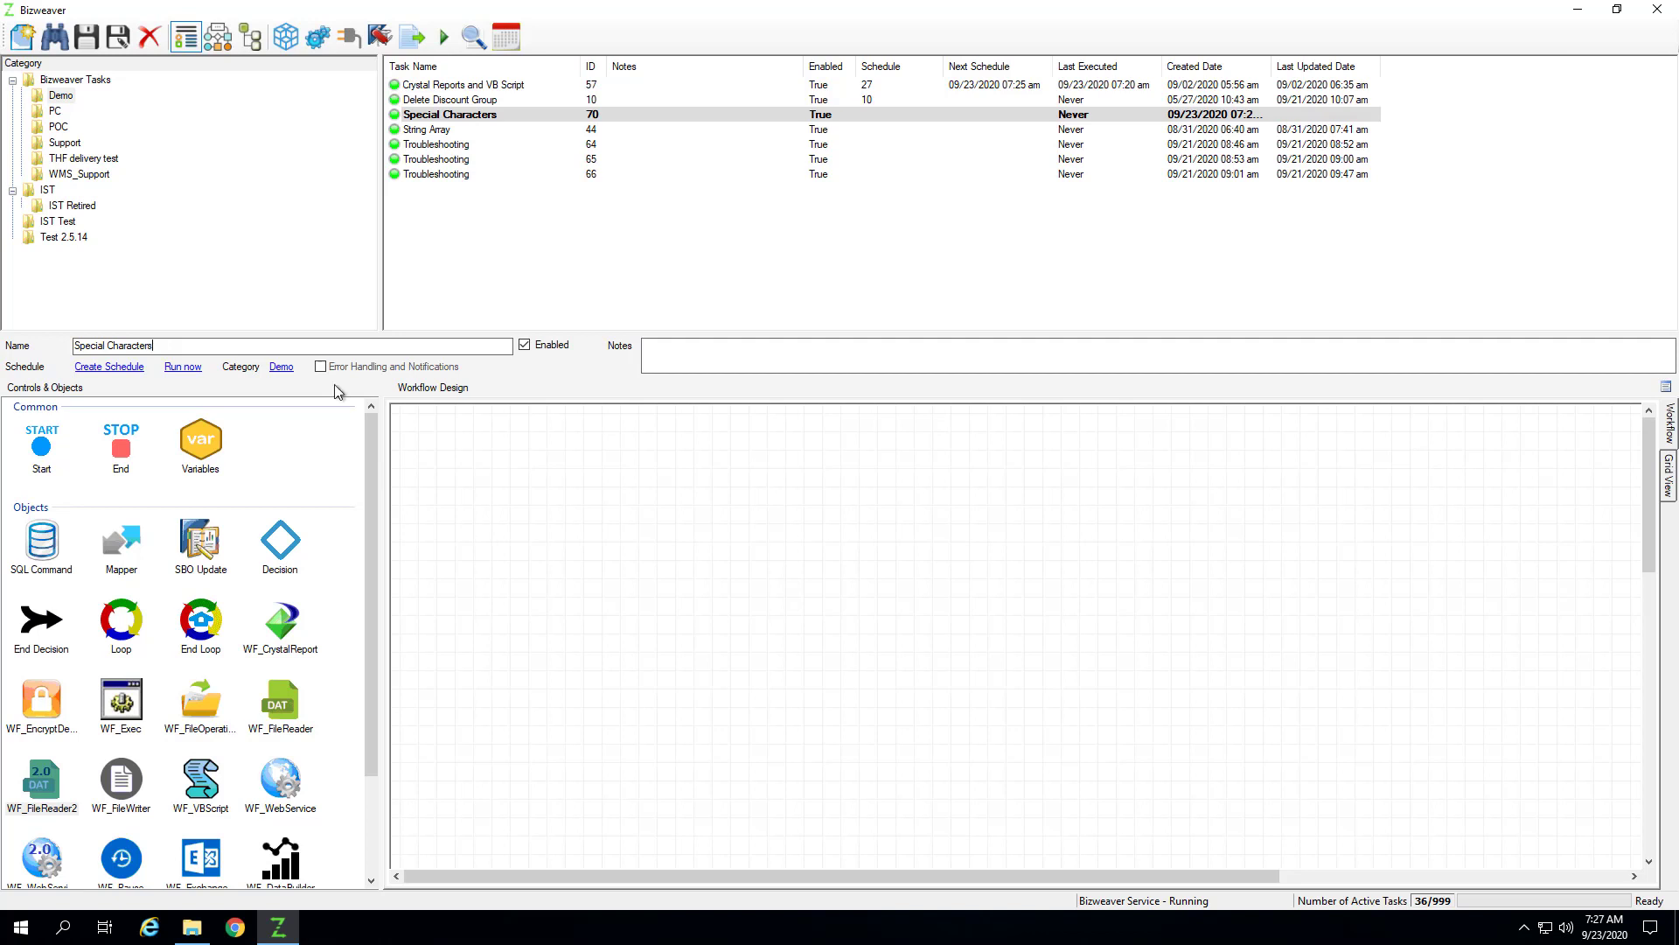
- Add a Start object and a file operations object named FileOperations_getFiles to the Special Characters workflow
{"action": "left_click_drag", "start_coordinate": [37, 452], "coordinate": [425, 434]}
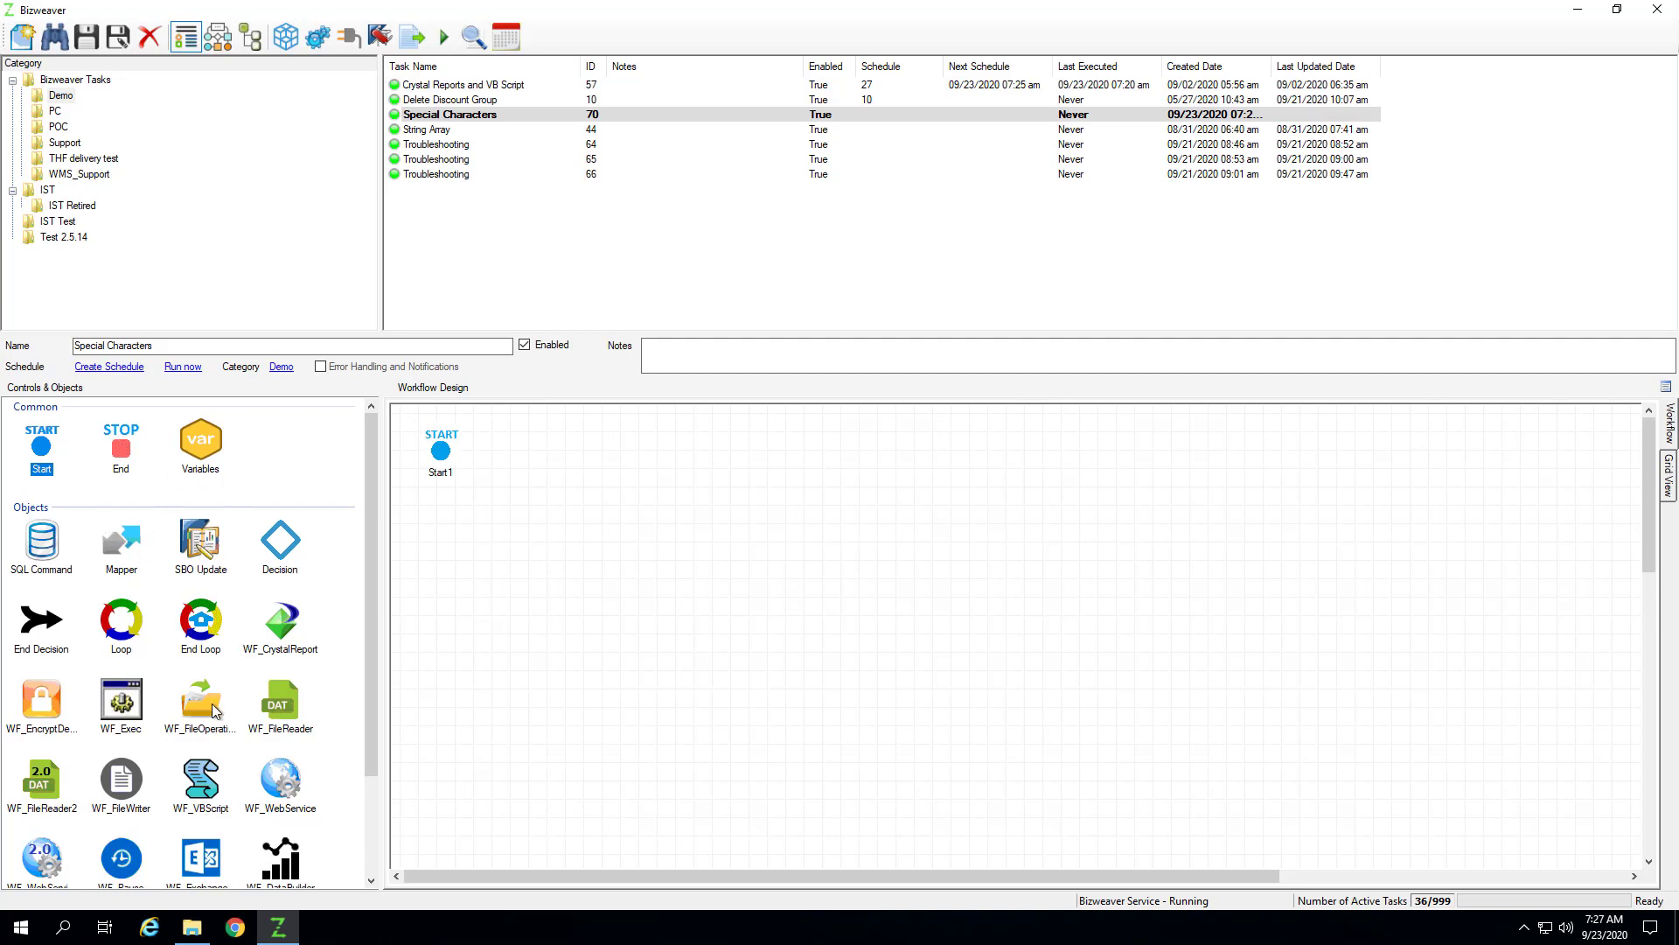
{"action": "left_click_drag", "start_coordinate": [215, 711], "coordinate": [507, 497]}
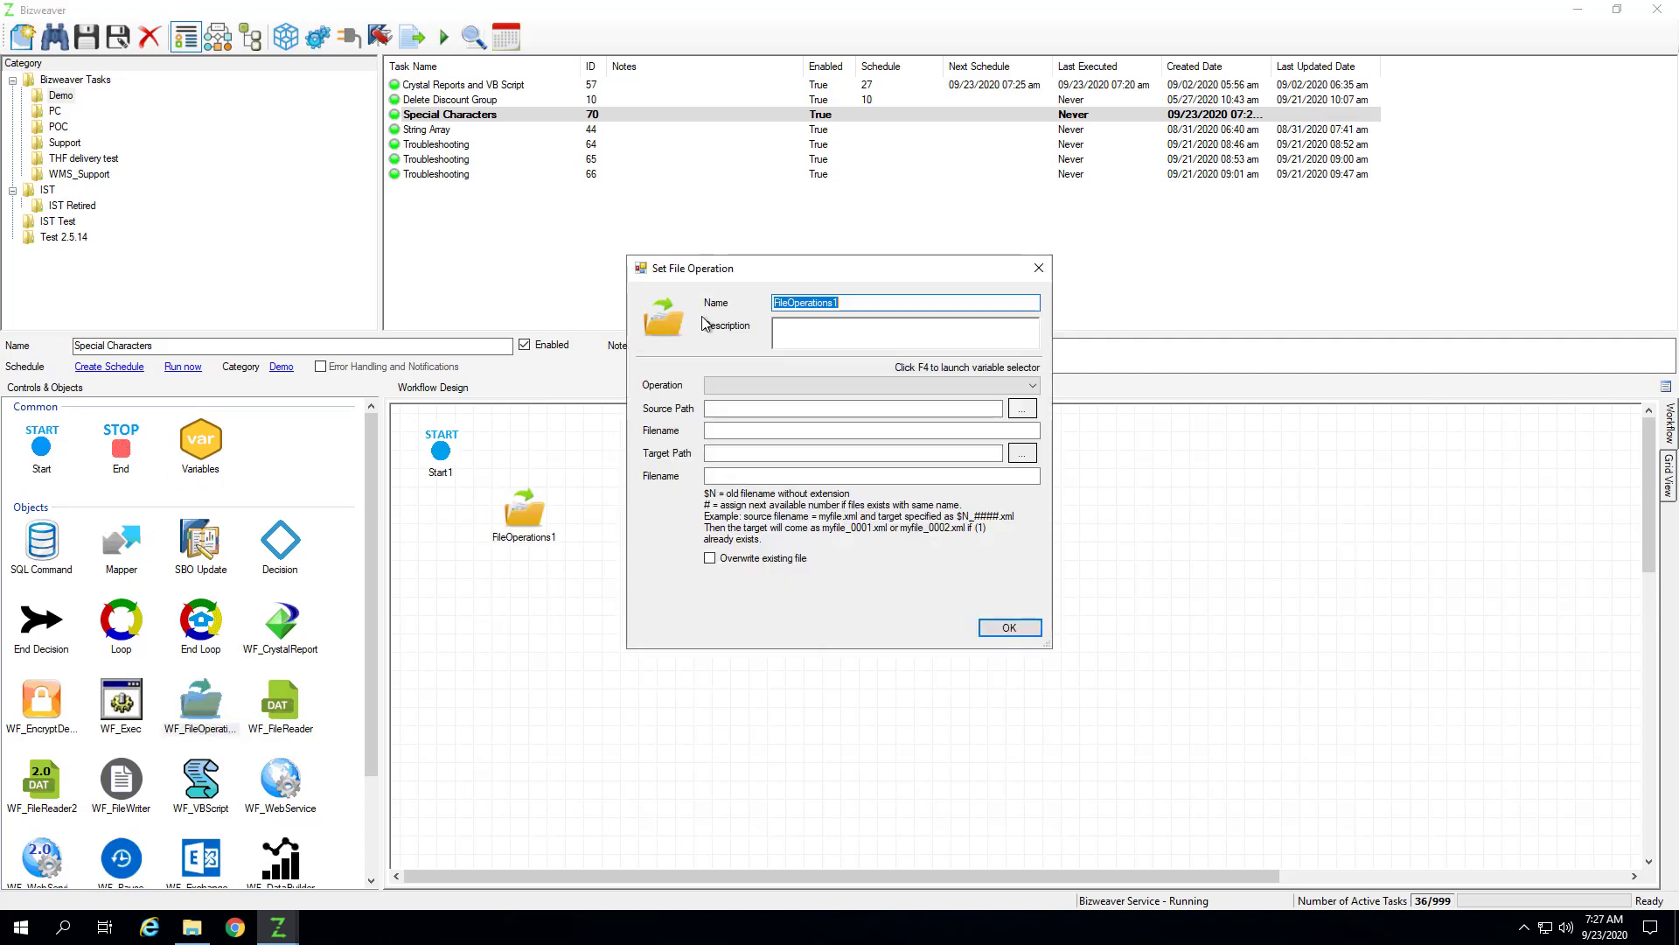
{"action": "left_click", "coordinate": [861, 302]}
{"action": "key", "text": "BackSpace"}
{"action": "type", "text": "_getFiles"}
{"action": "key", "text": "BackSpace"}
{"action": "key", "text": "BackSpace"}
{"action": "key", "text": "BackSpace"}
{"action": "type", "text": "les"}
- Set the file operation to Get Files with the desktop folder Demo\File With Spaces as the source path
{"action": "left_click", "coordinate": [914, 386]}
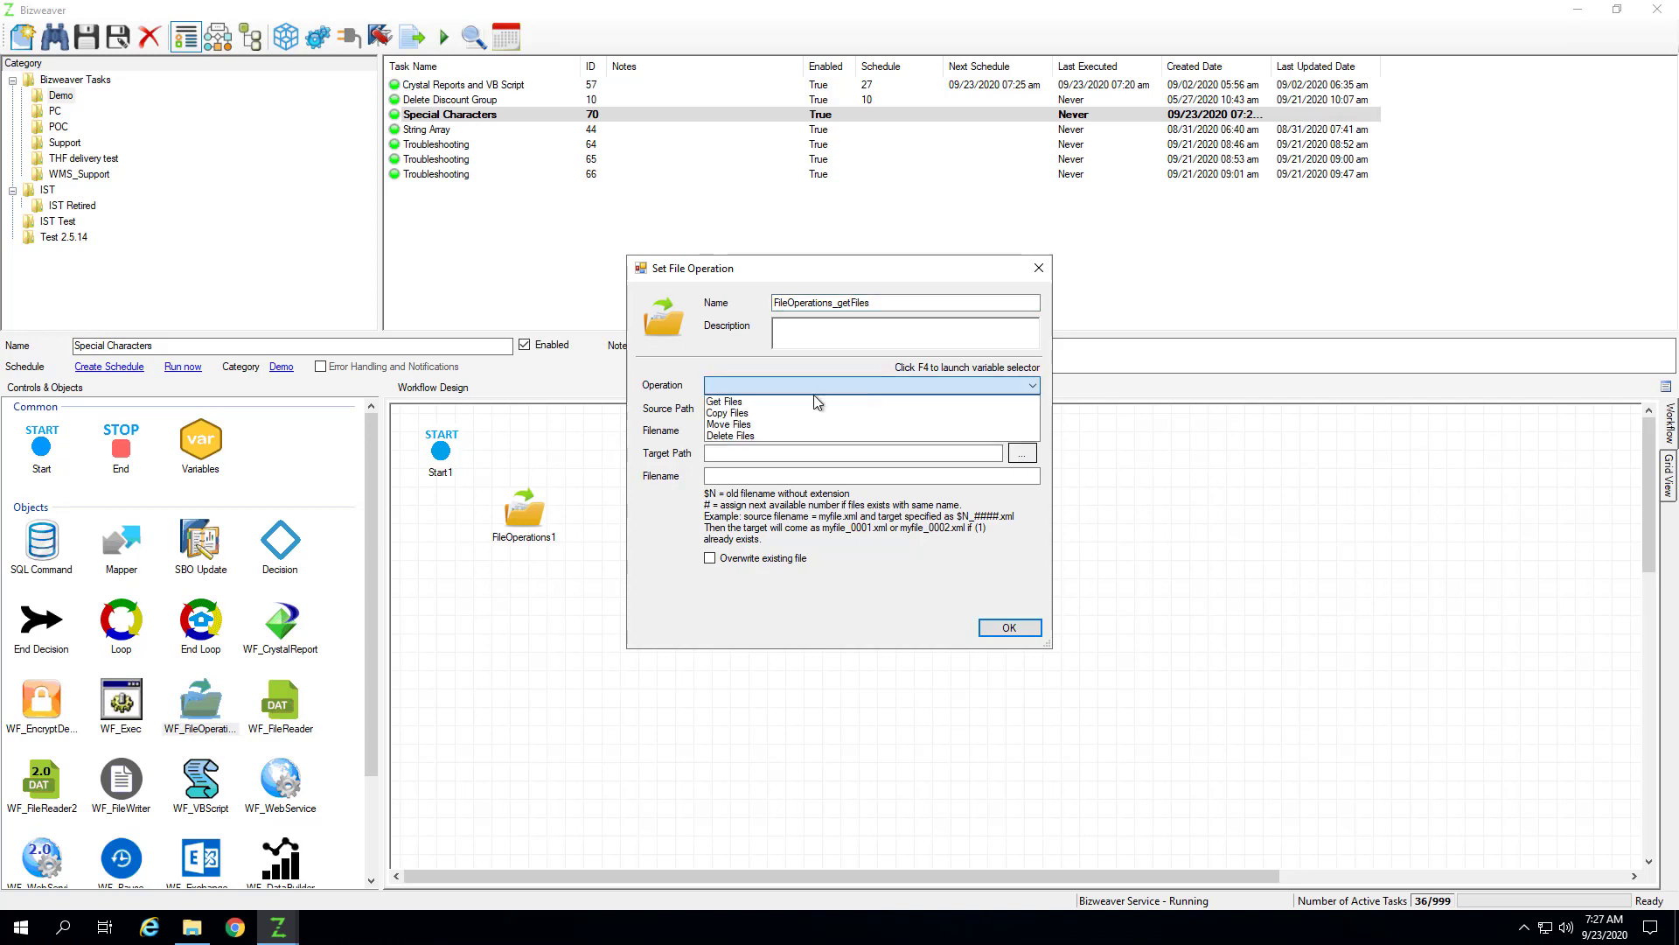
{"action": "left_click", "coordinate": [726, 402]}
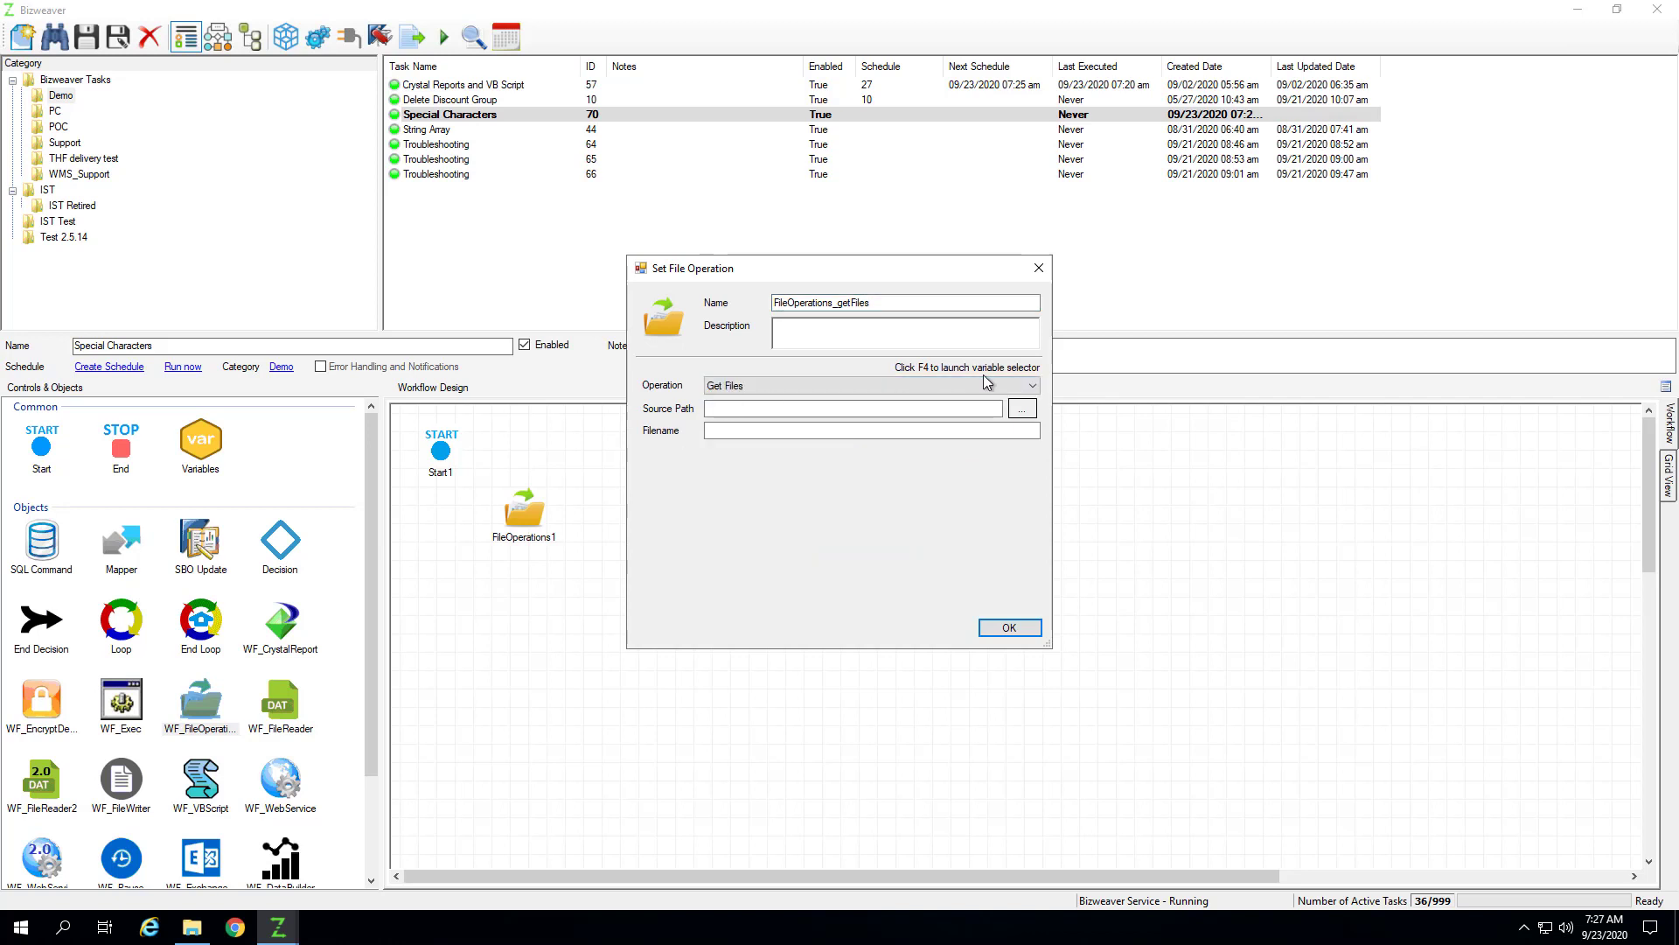
{"action": "left_click", "coordinate": [1022, 408]}
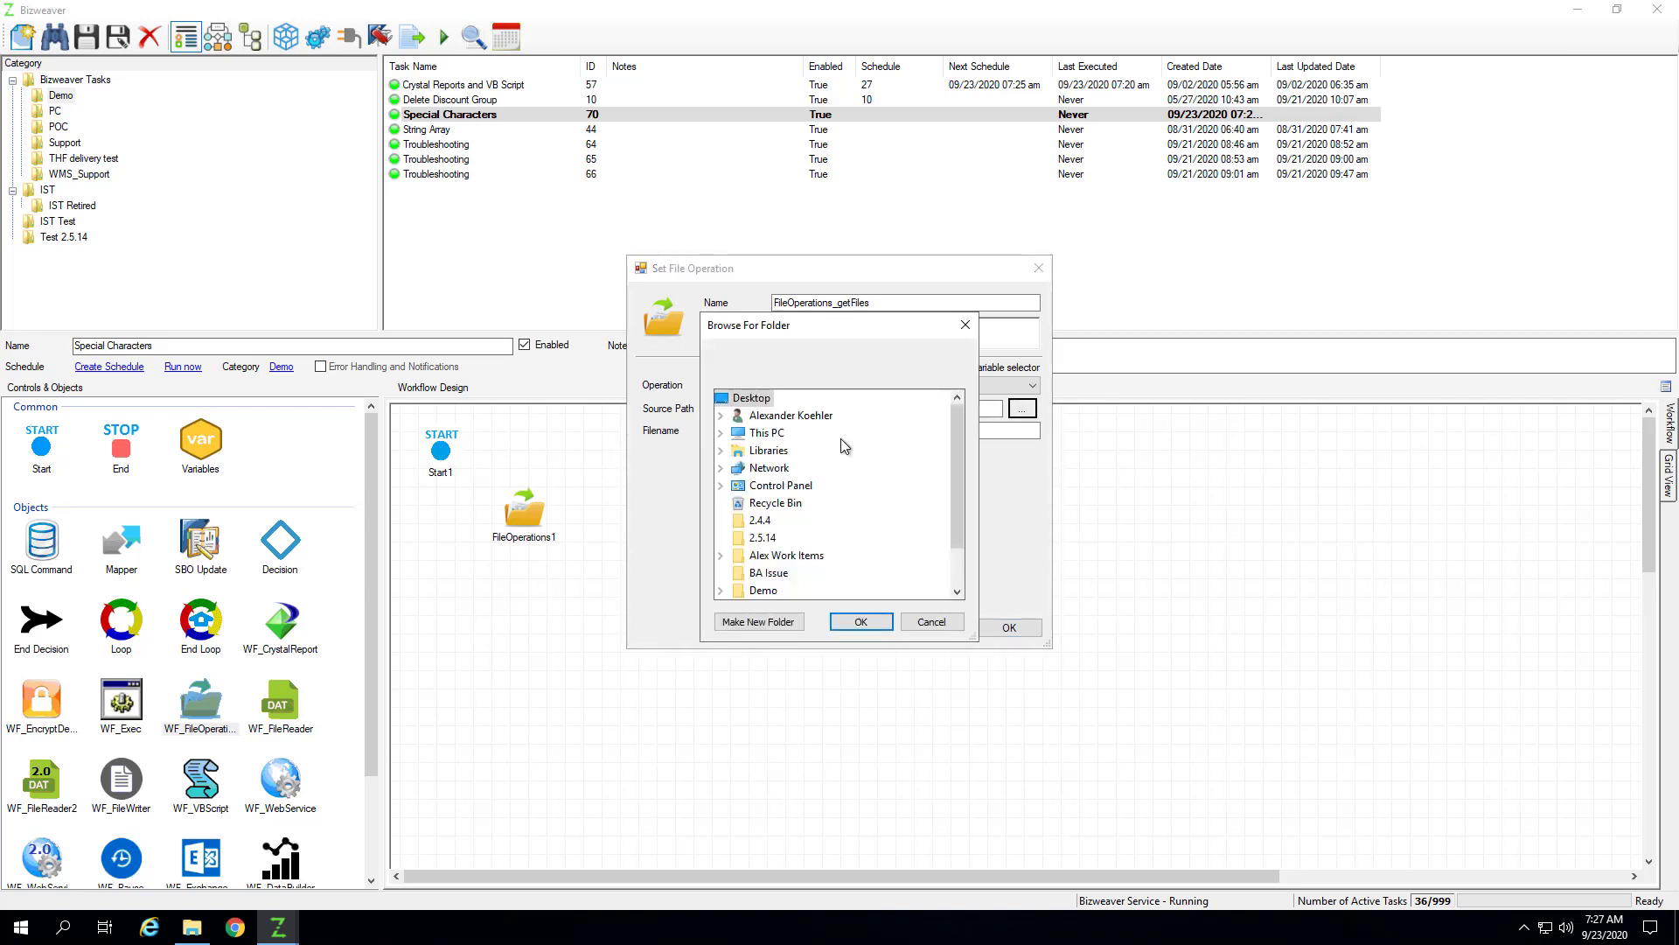
{"action": "left_click", "coordinate": [723, 590]}
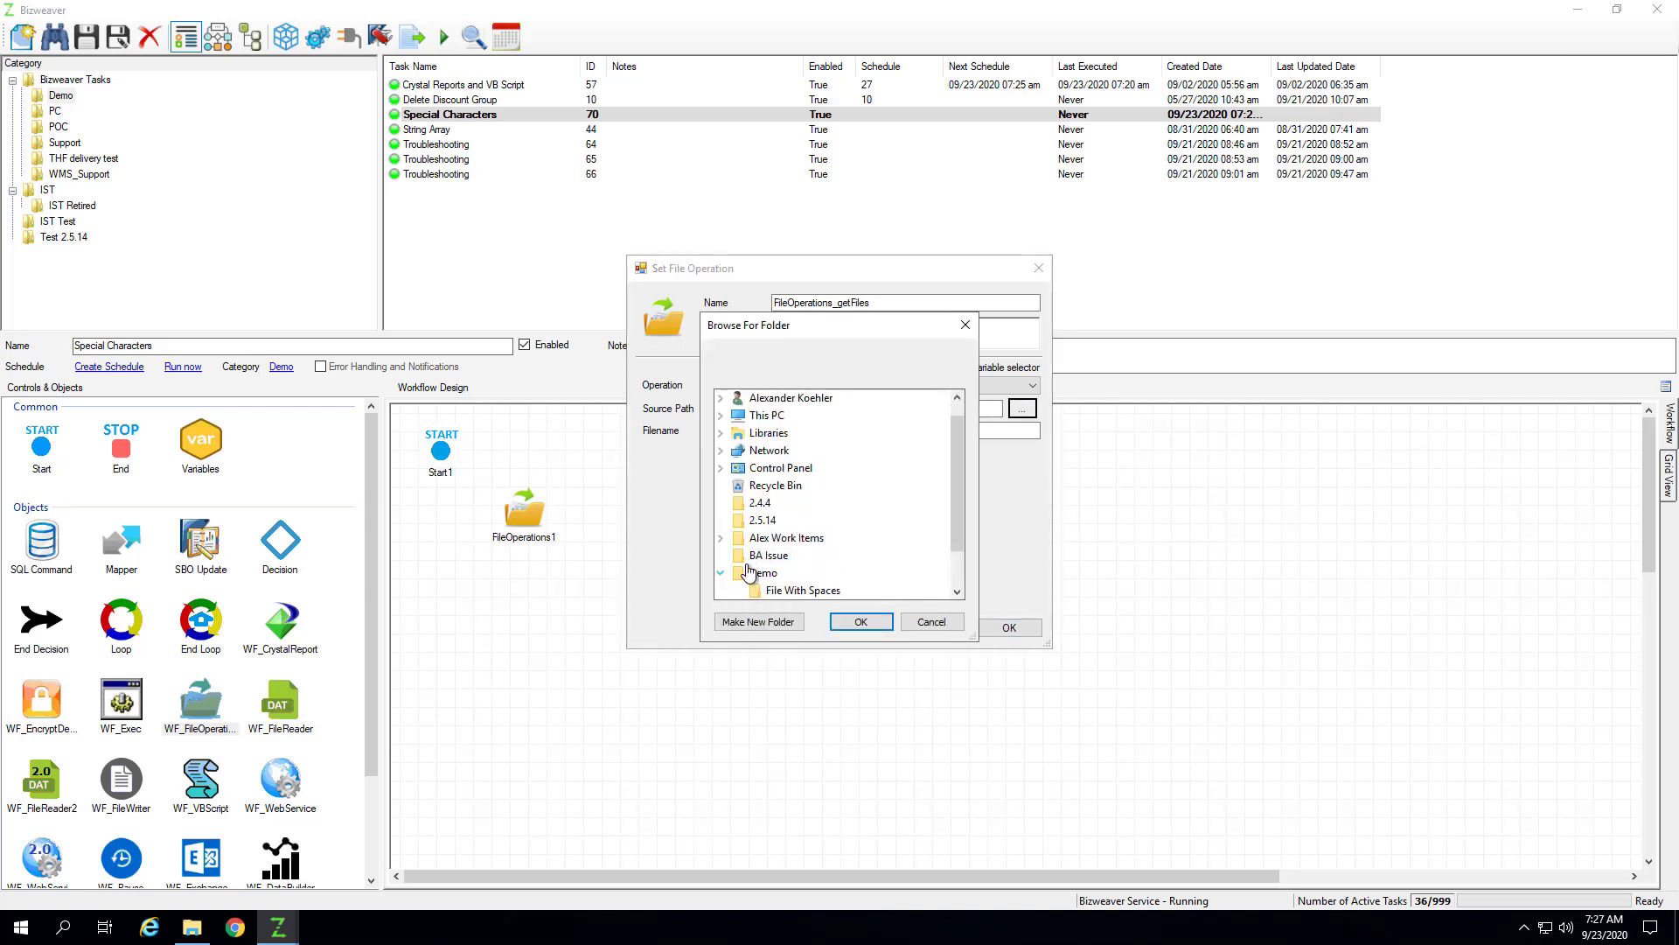
{"action": "left_click", "coordinate": [795, 592]}
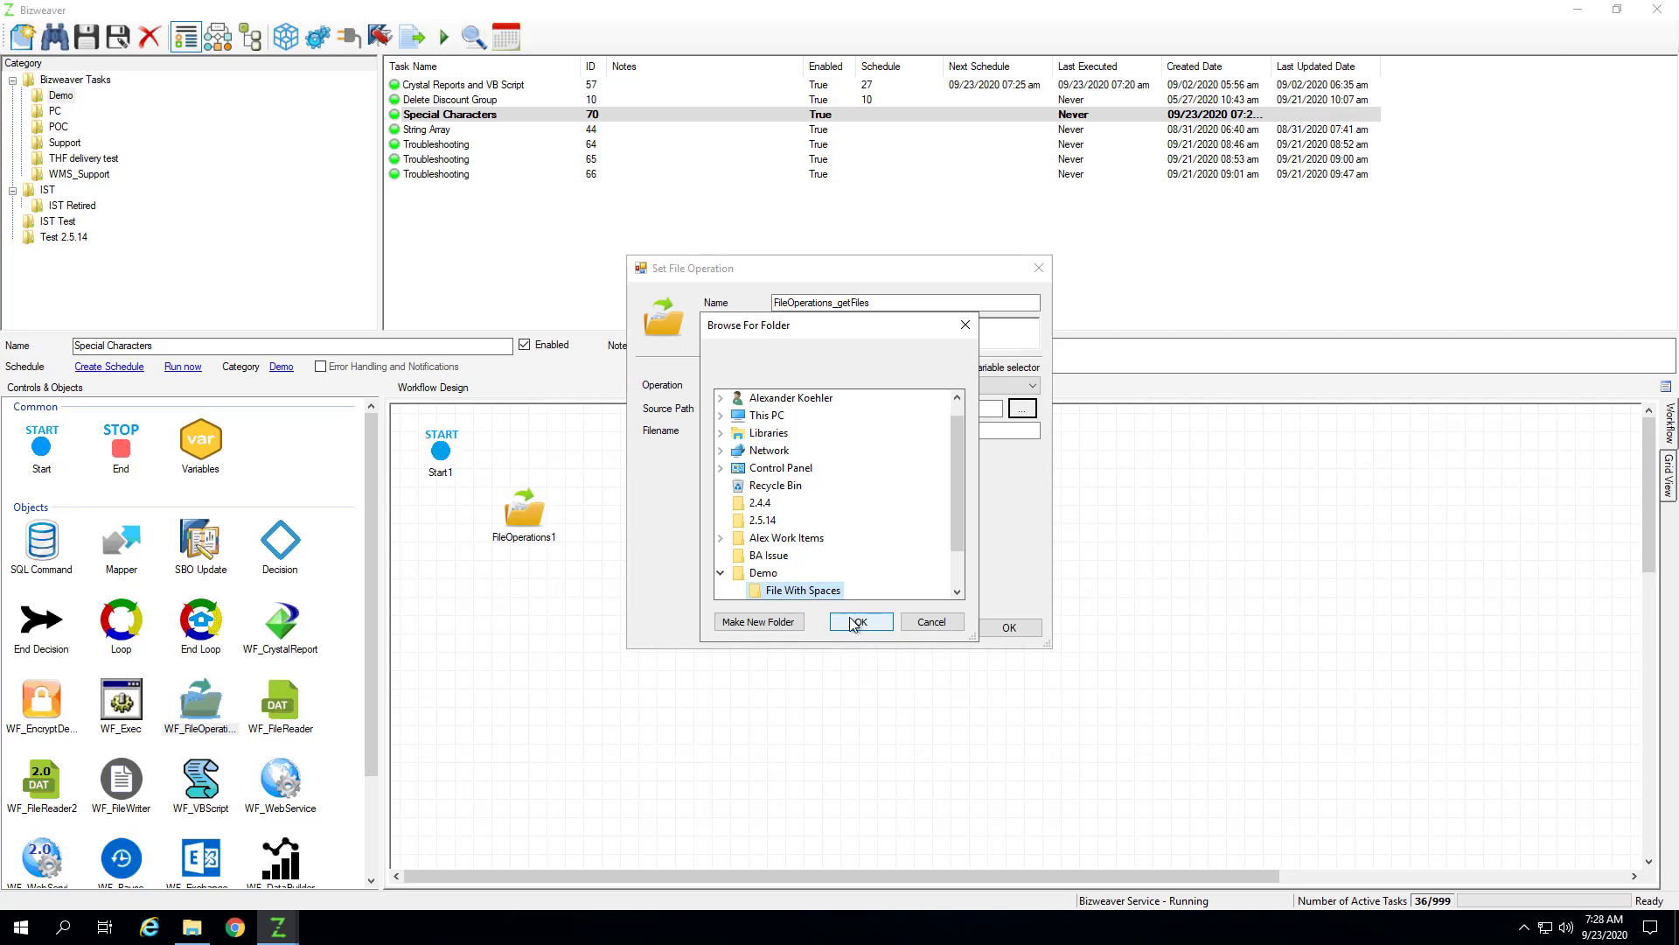
{"action": "left_click", "coordinate": [877, 627]}
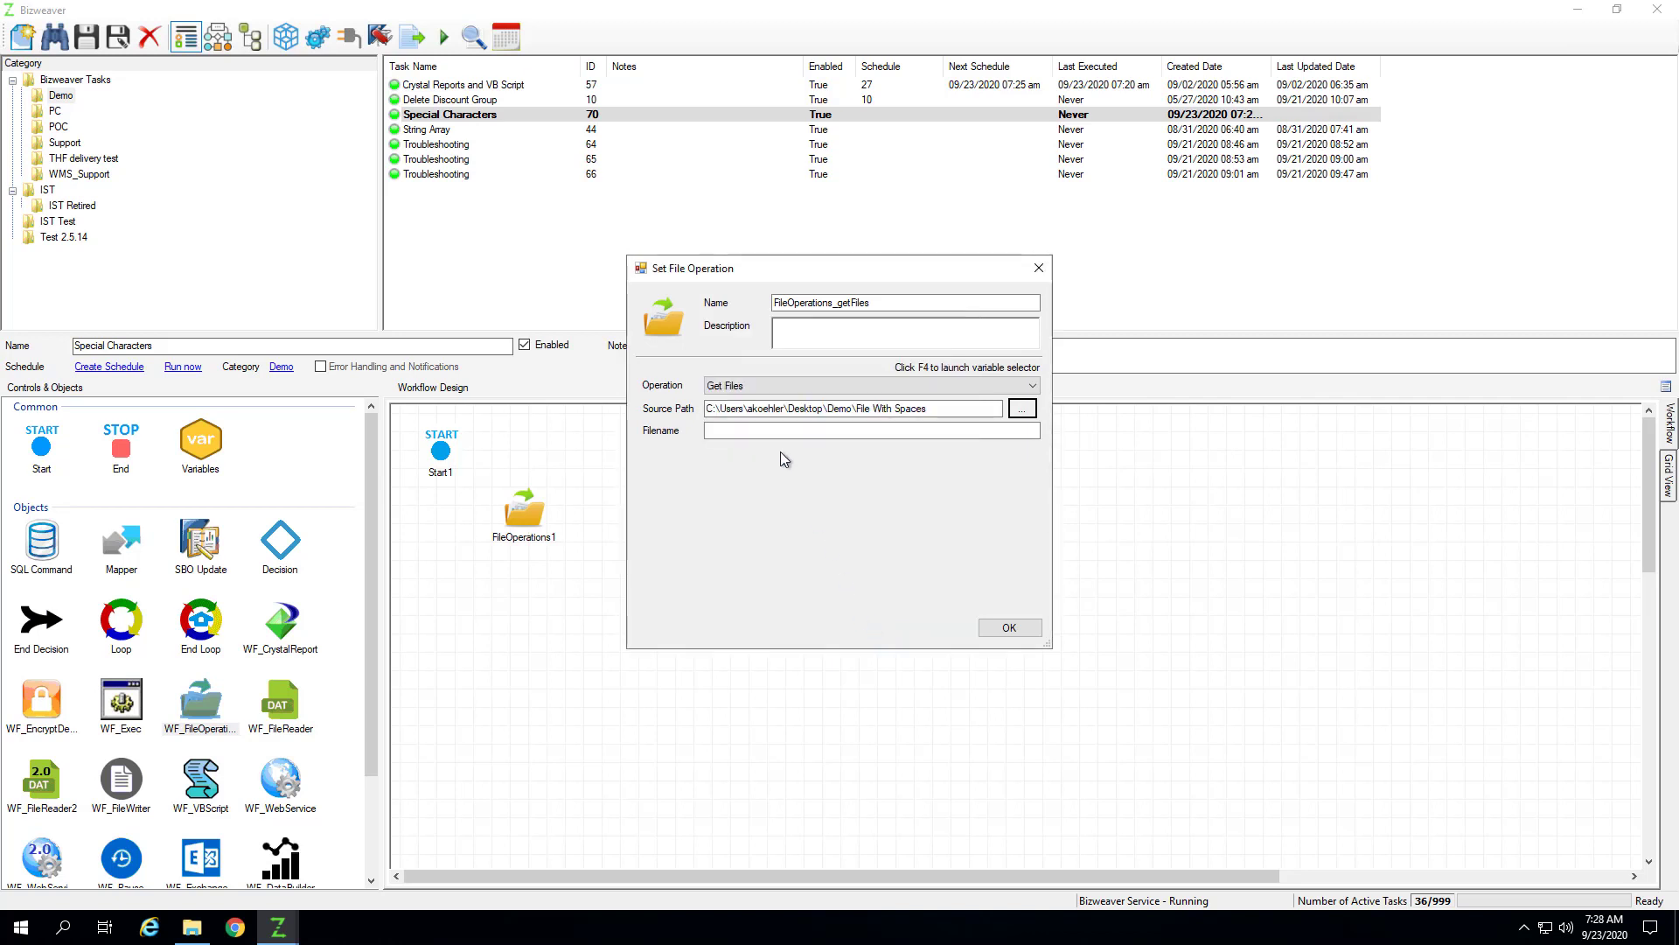
- Set the filename filter to *.txt, accept the file operation, and move its object closer to the Start object
{"action": "left_click", "coordinate": [782, 432]}
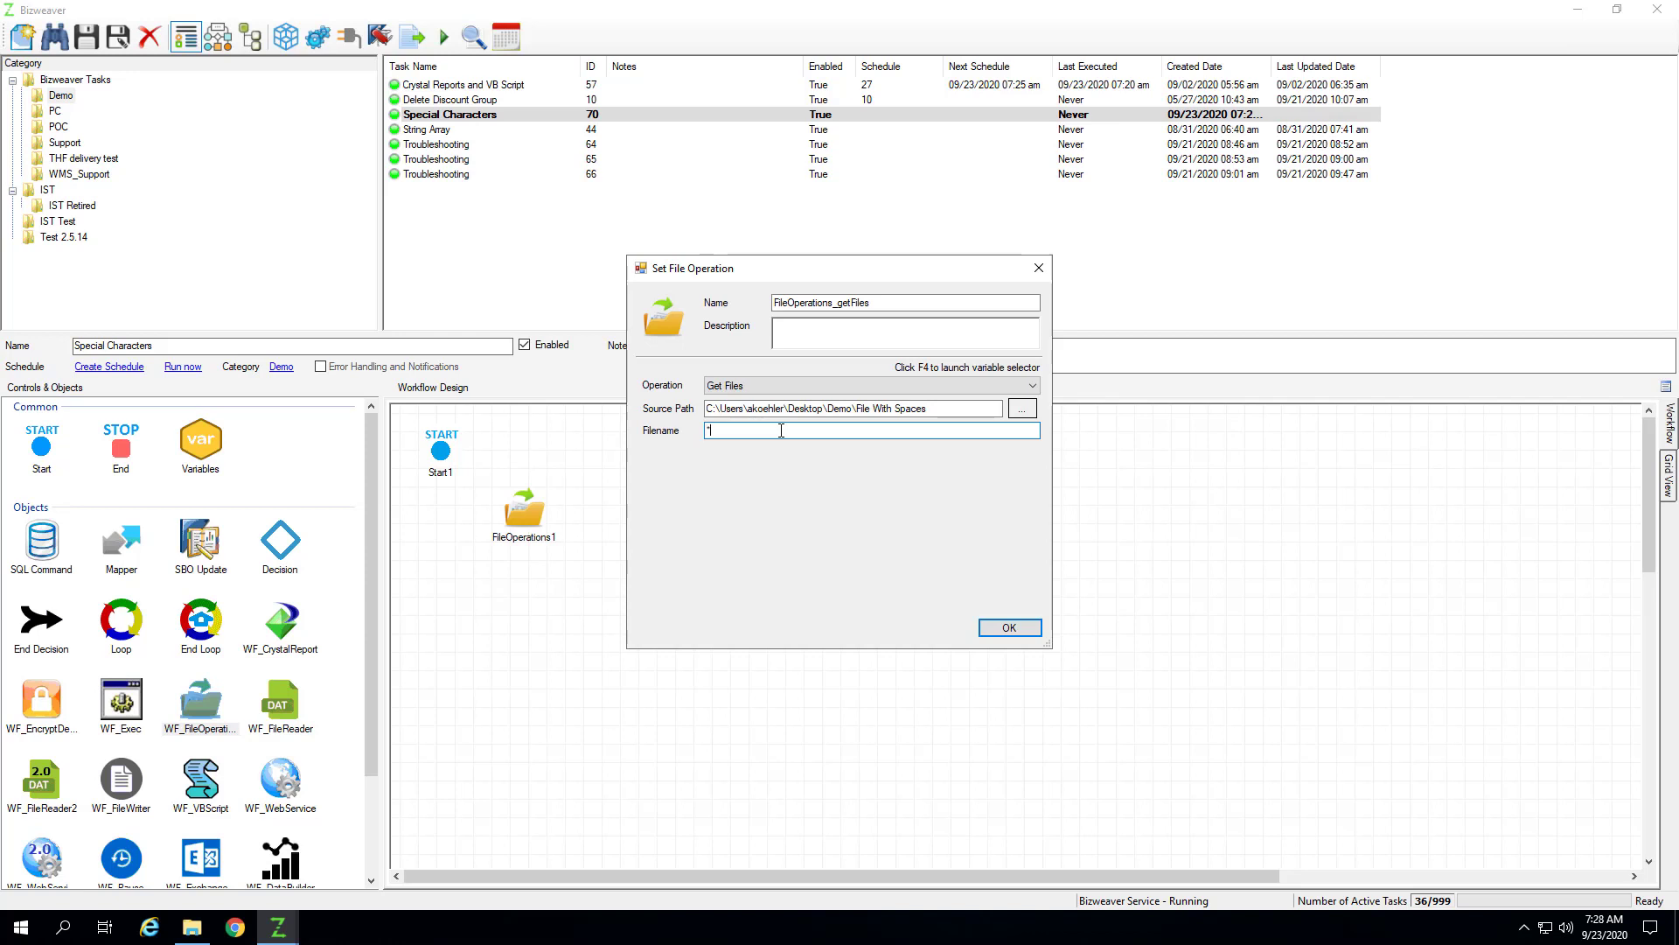
{"action": "type", "text": "*.txt"}
{"action": "left_click", "coordinate": [1006, 628]}
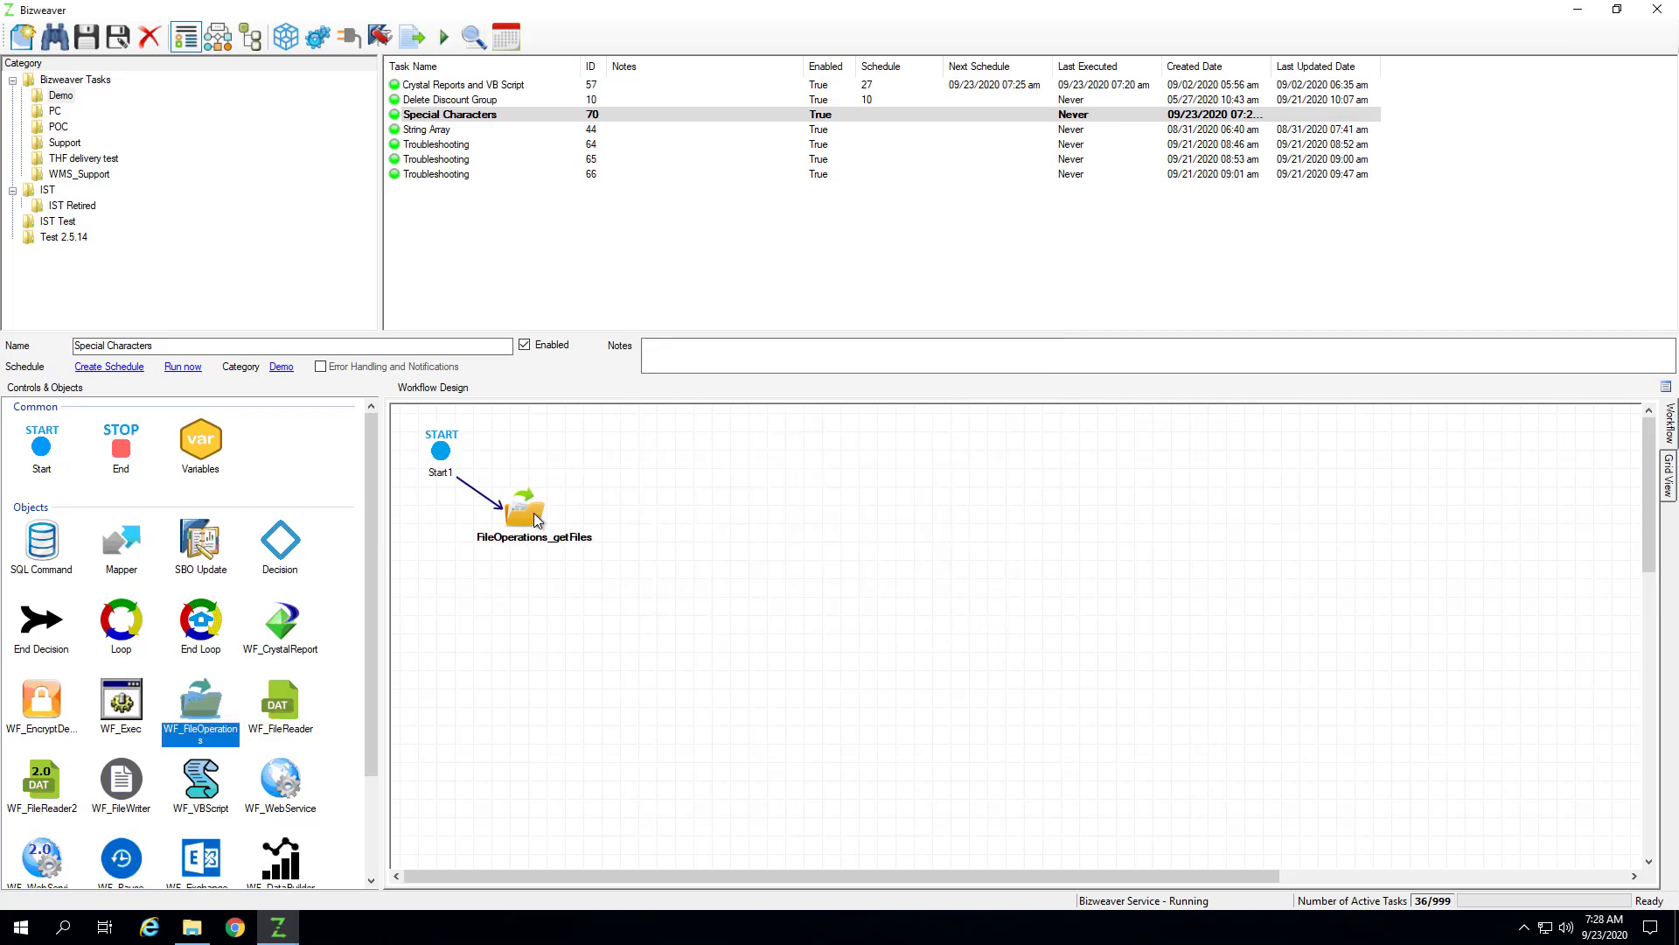
{"action": "left_click_drag", "start_coordinate": [530, 516], "coordinate": [487, 507]}
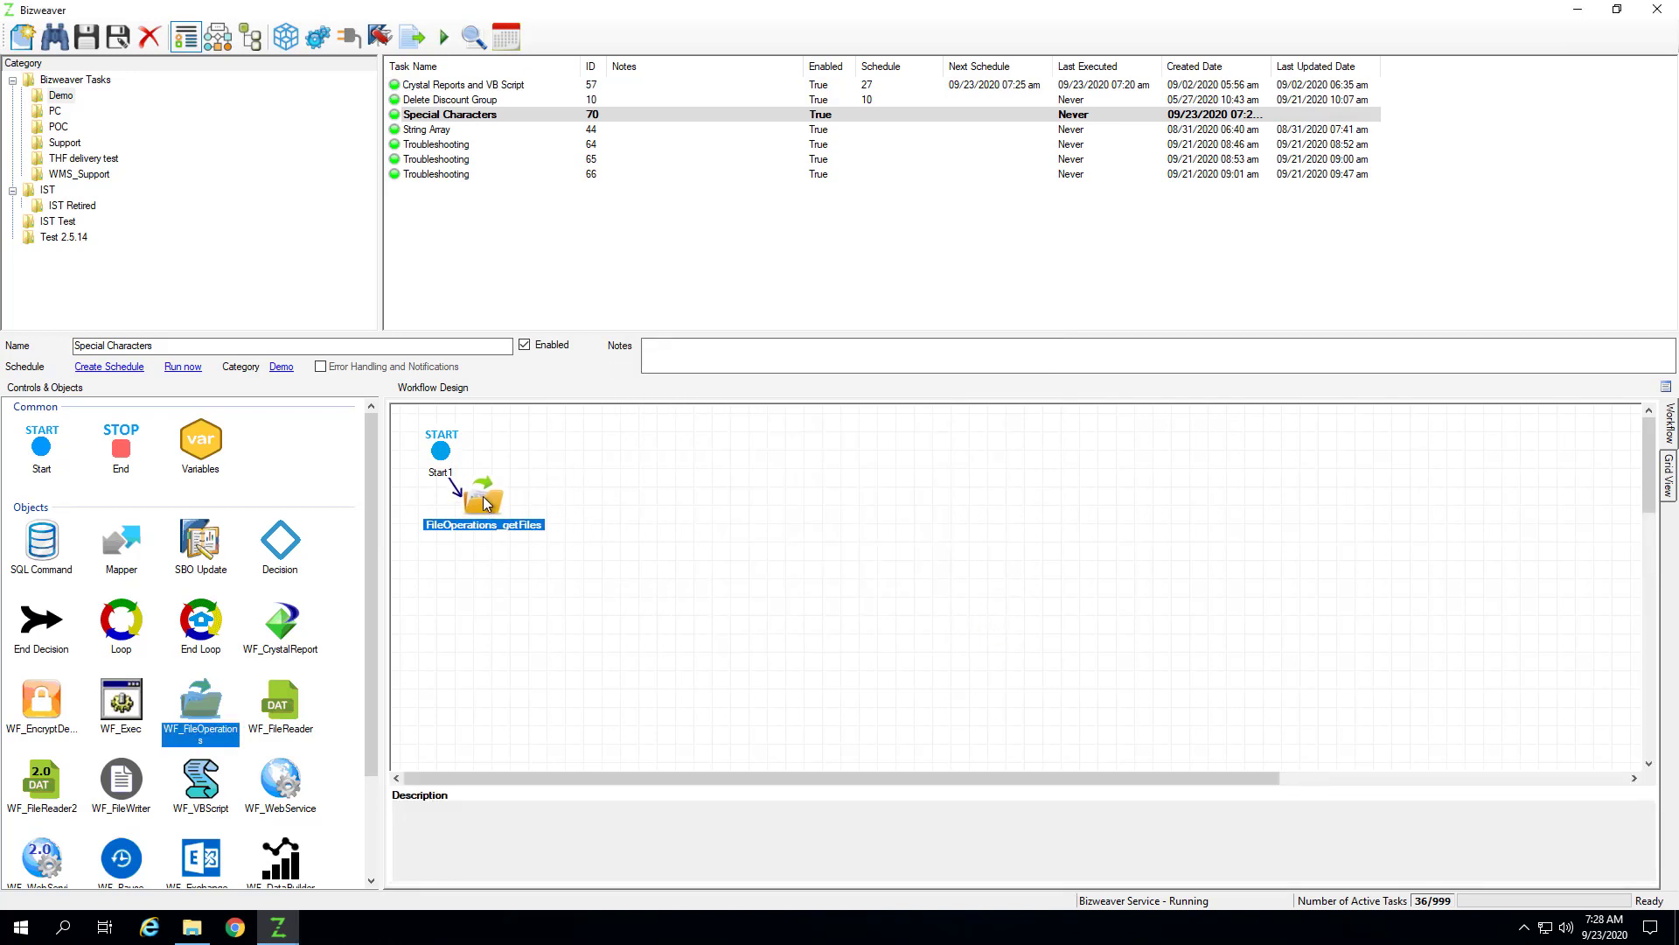
- Add a WF_FileReader2 object beside the file operation and set its file type to TAB Separated
{"action": "left_click_drag", "start_coordinate": [60, 796], "coordinate": [579, 498]}
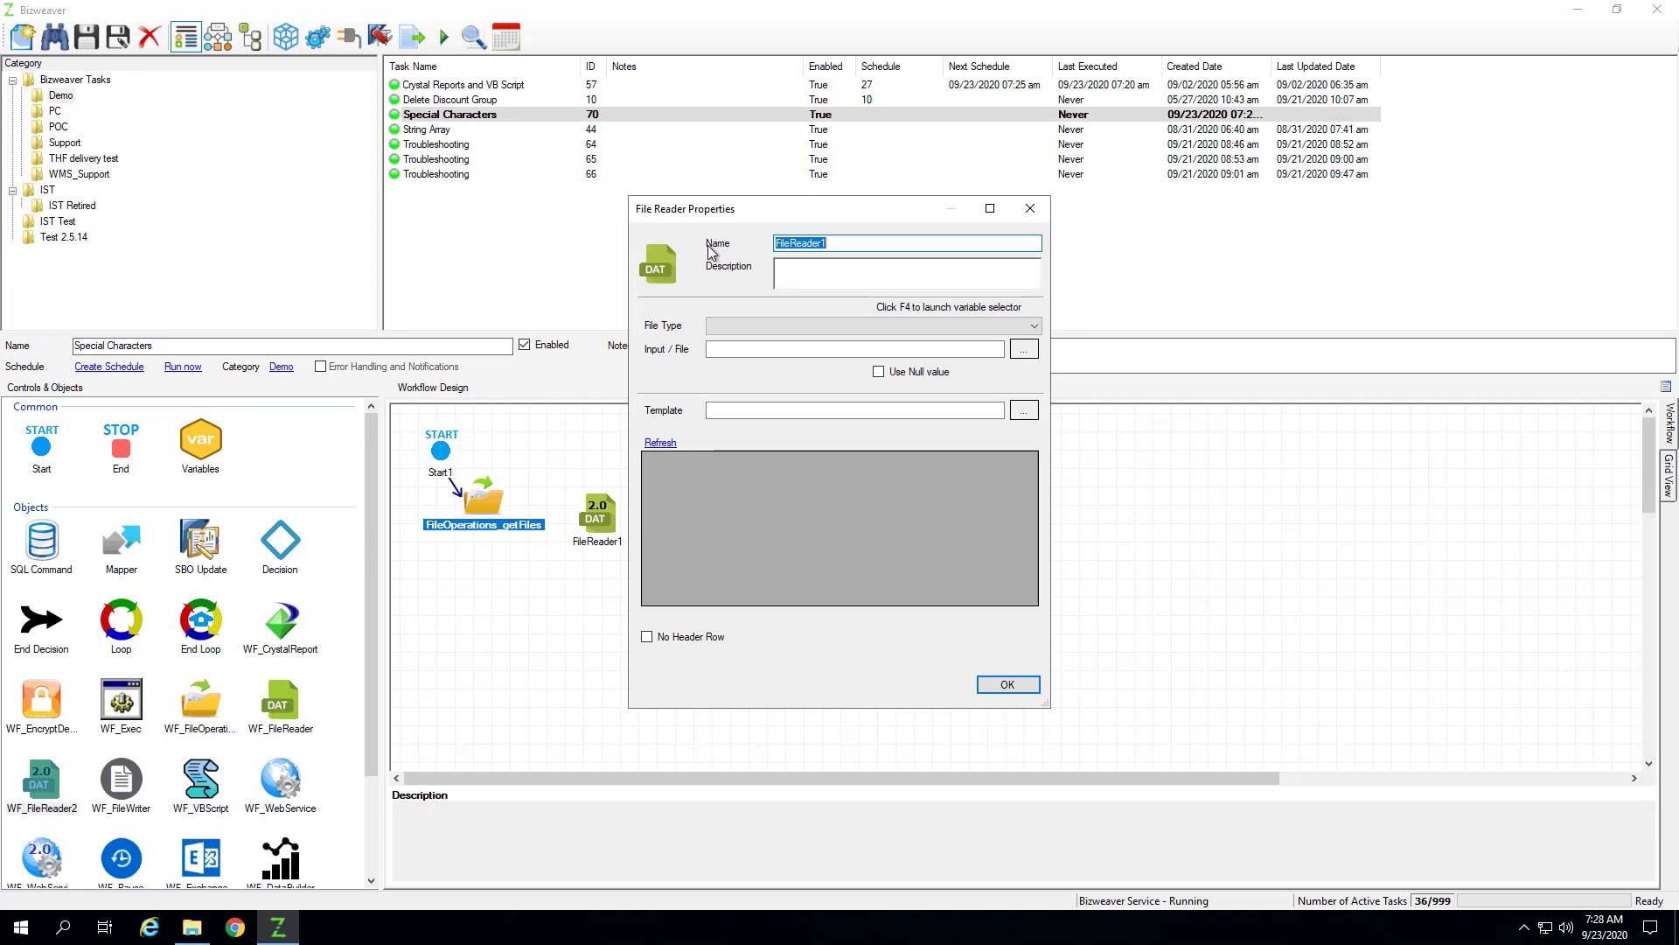
{"action": "left_click", "coordinate": [792, 326]}
{"action": "left_click", "coordinate": [788, 350]}
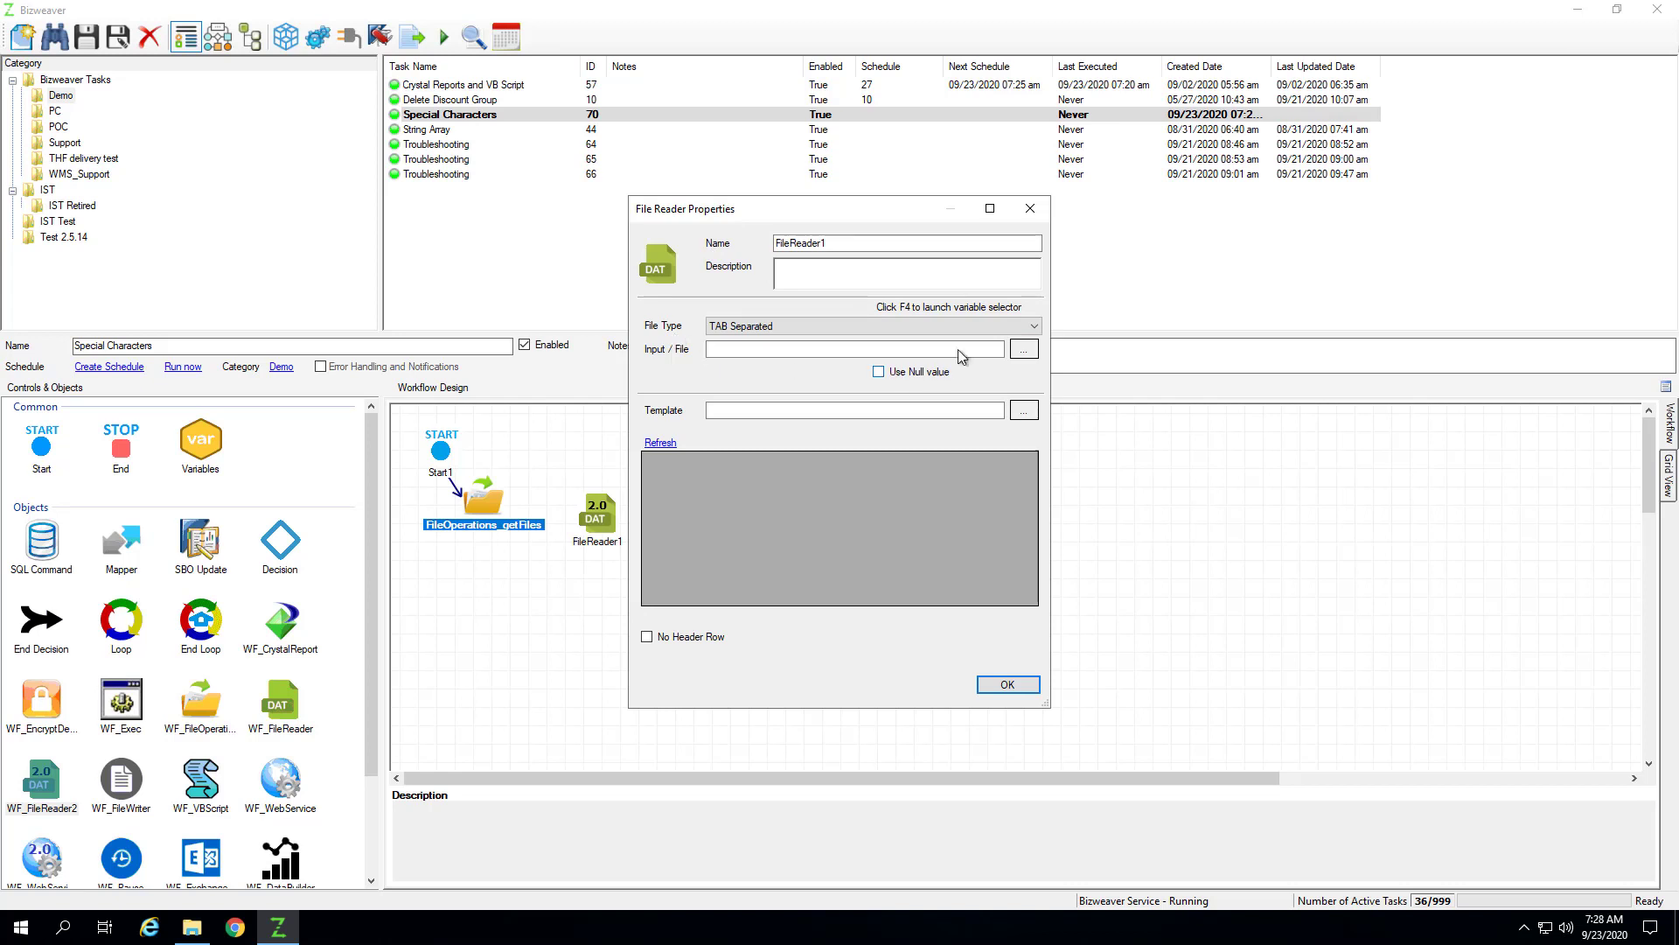
- Set the file reader's input to the FileName variable of FileOperations_getFiles
{"action": "left_click", "coordinate": [1023, 349]}
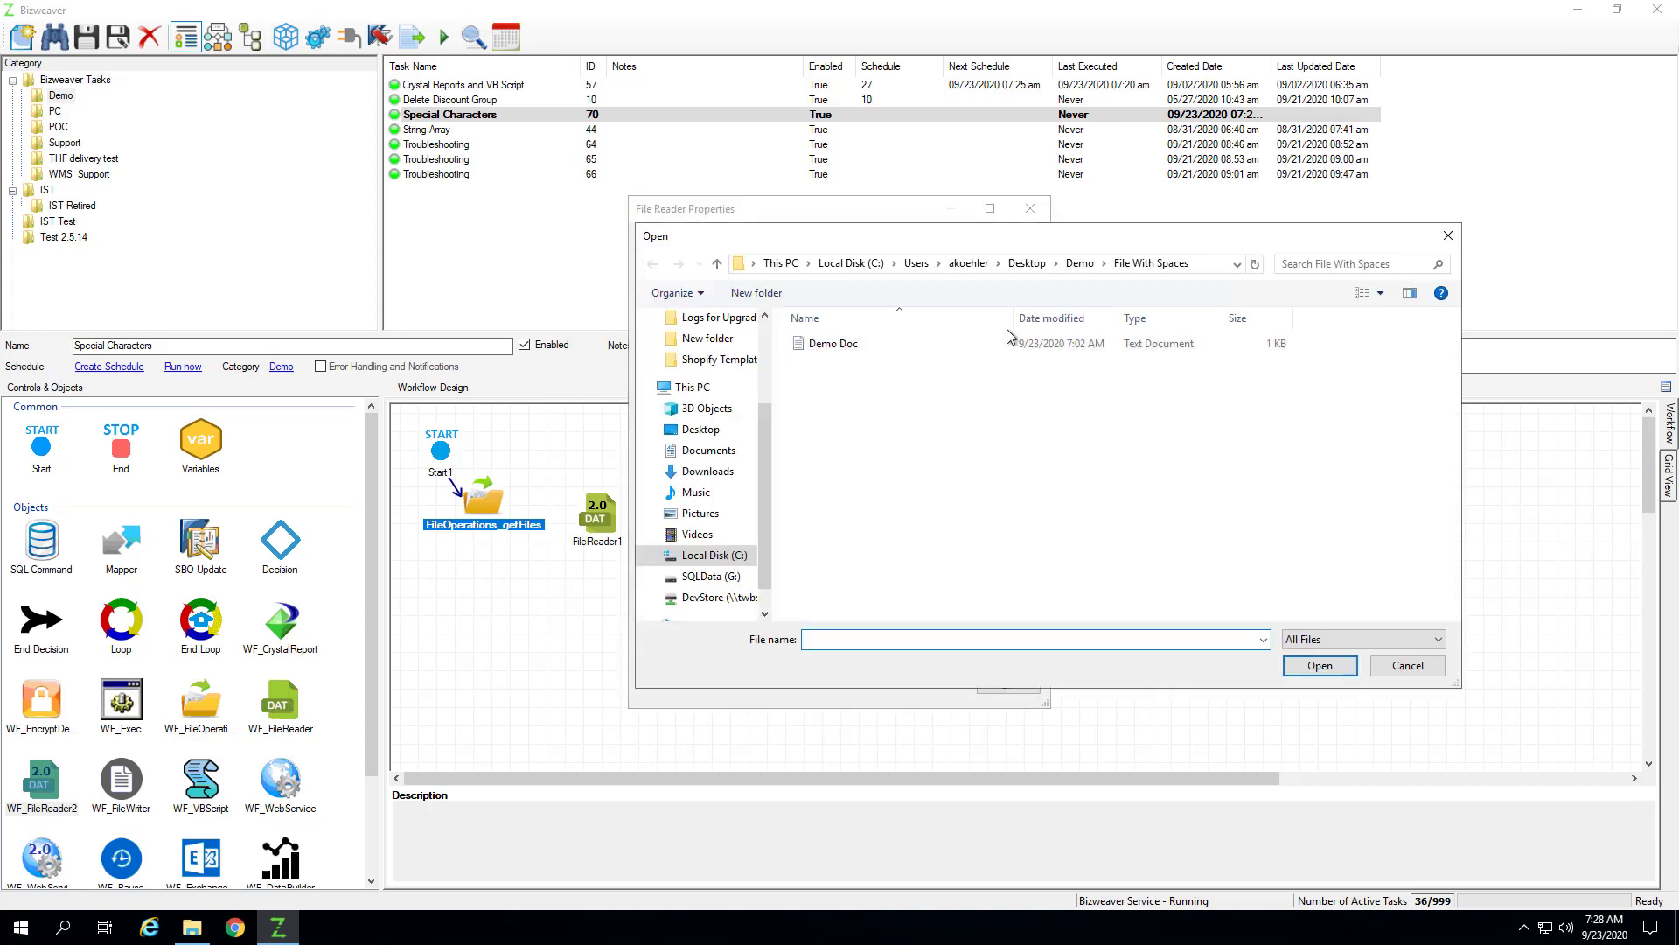
{"action": "left_click", "coordinate": [1448, 235]}
{"action": "left_click", "coordinate": [843, 348]}
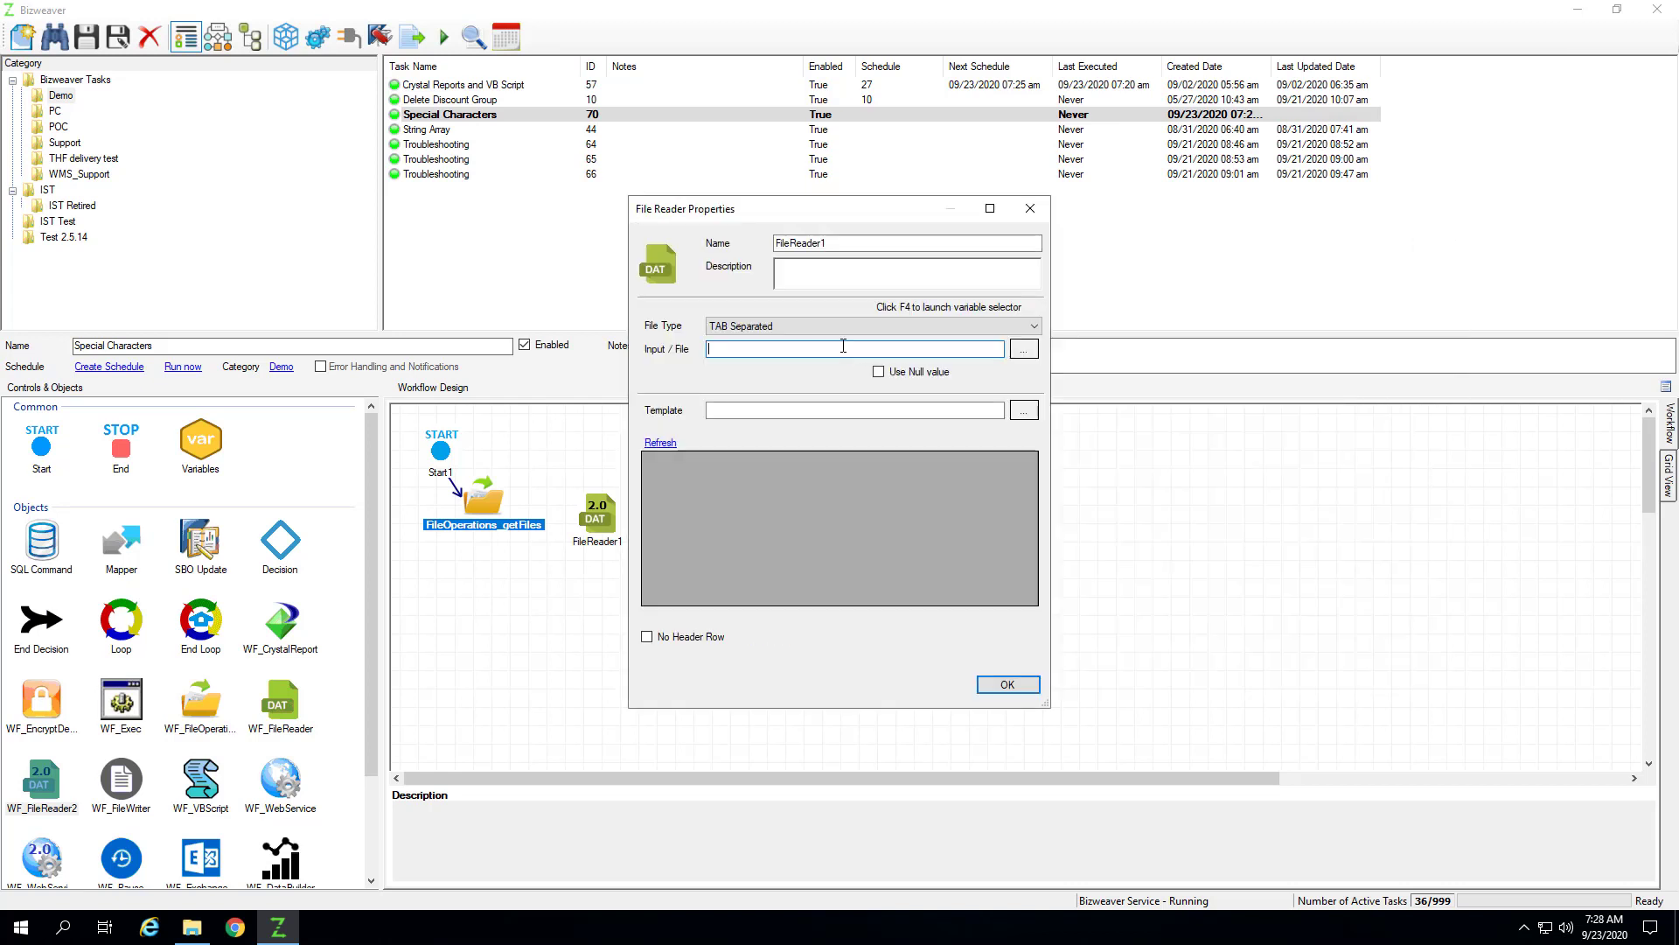
{"action": "key", "text": "F4"}
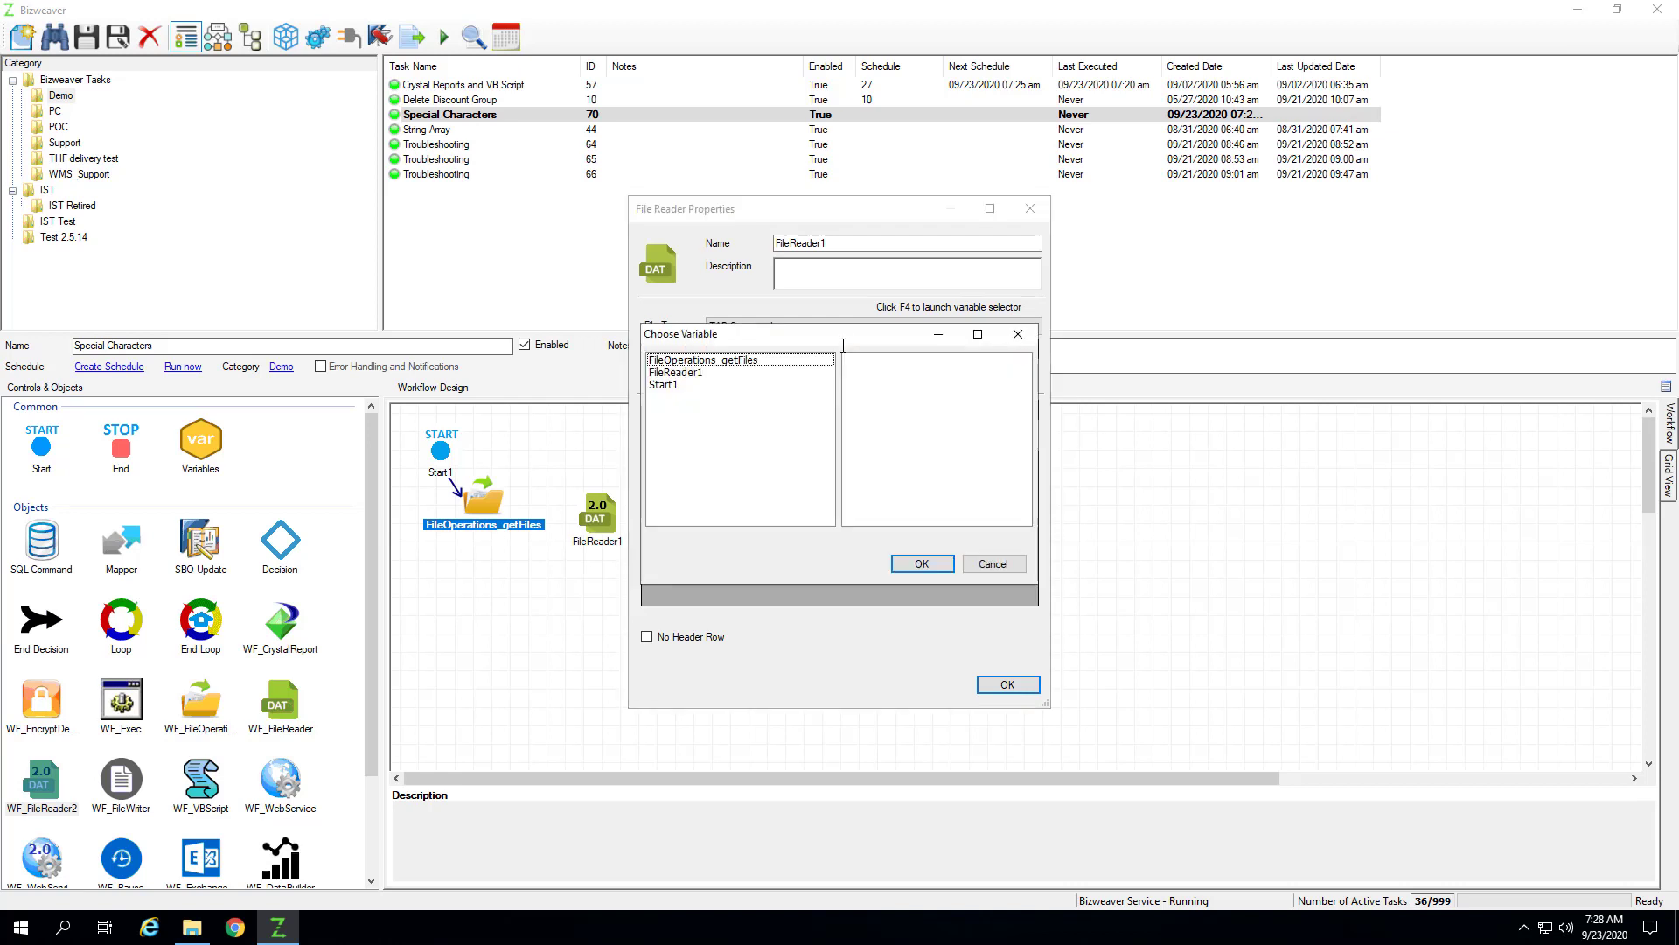
{"action": "left_click", "coordinate": [742, 360]}
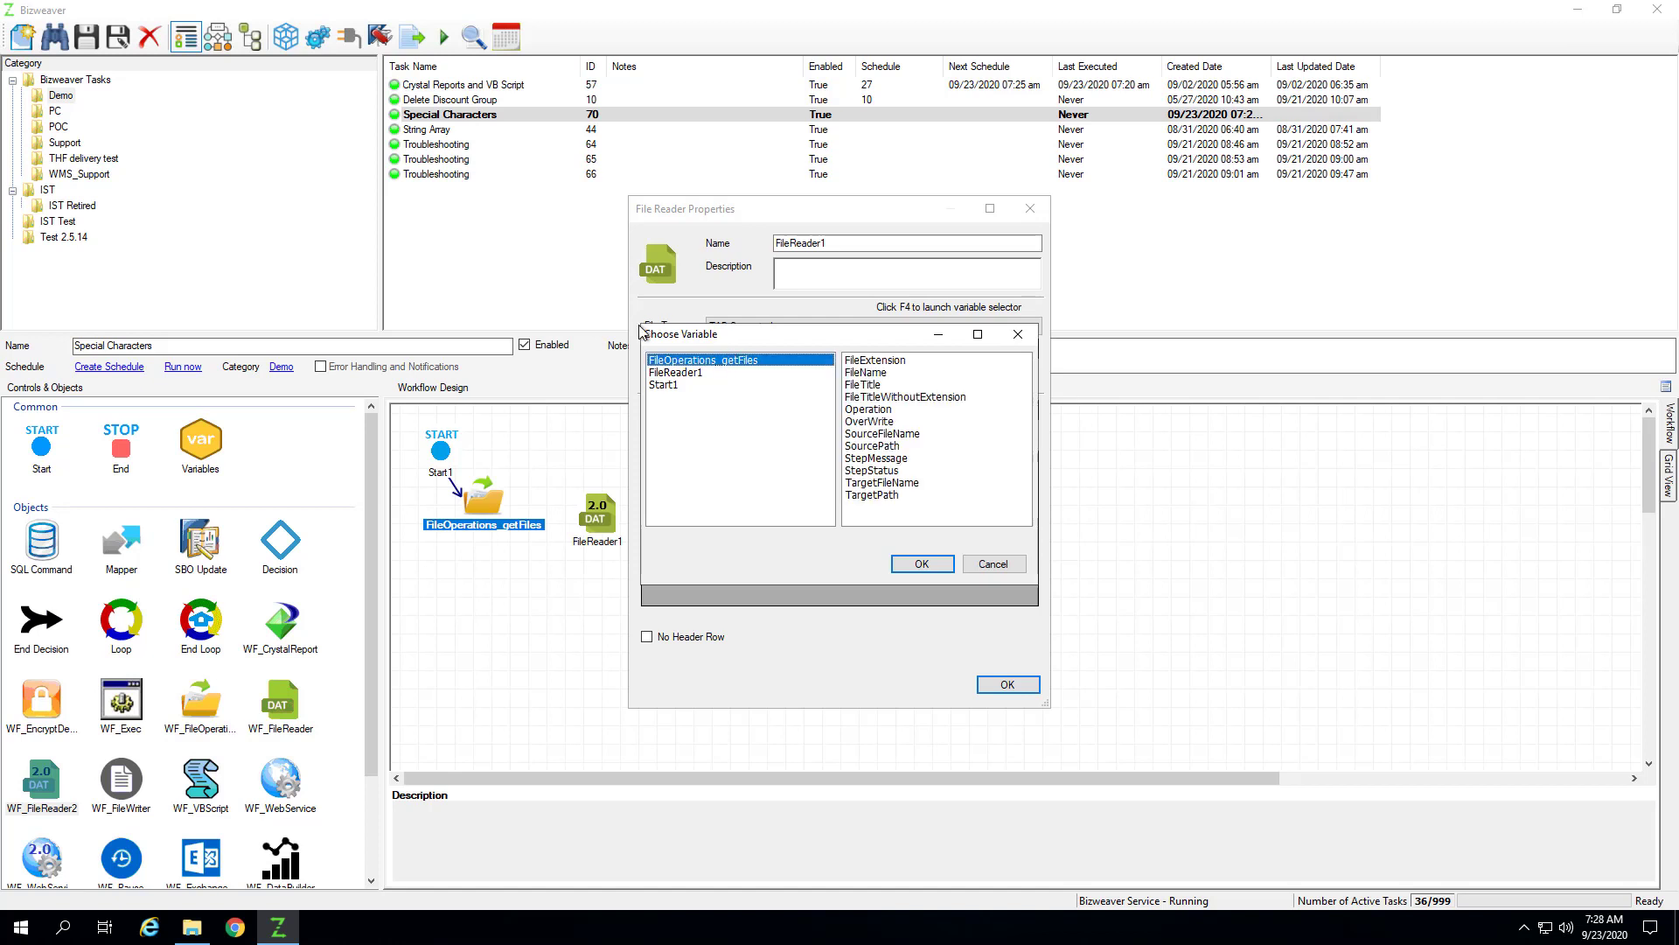
{"action": "left_click", "coordinate": [875, 385]}
{"action": "left_click", "coordinate": [874, 371]}
{"action": "left_click", "coordinate": [922, 565]}
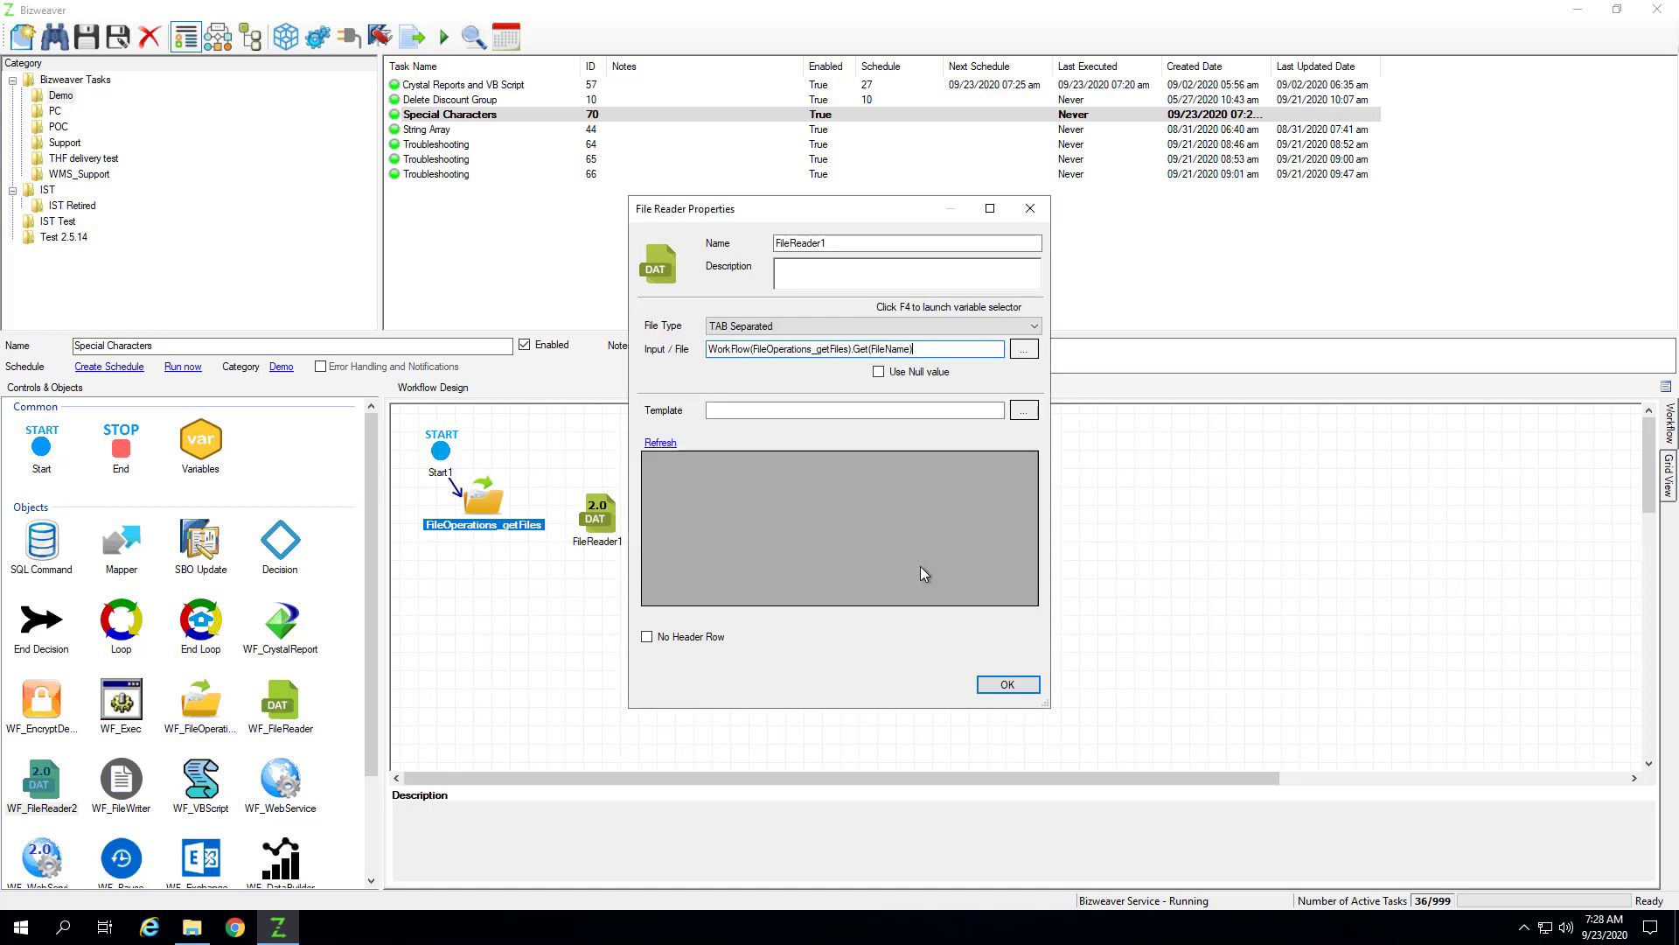
- Use Demo Doc.txt as the file reader's template and rename the object FileReader_file
{"action": "left_click", "coordinate": [1014, 409]}
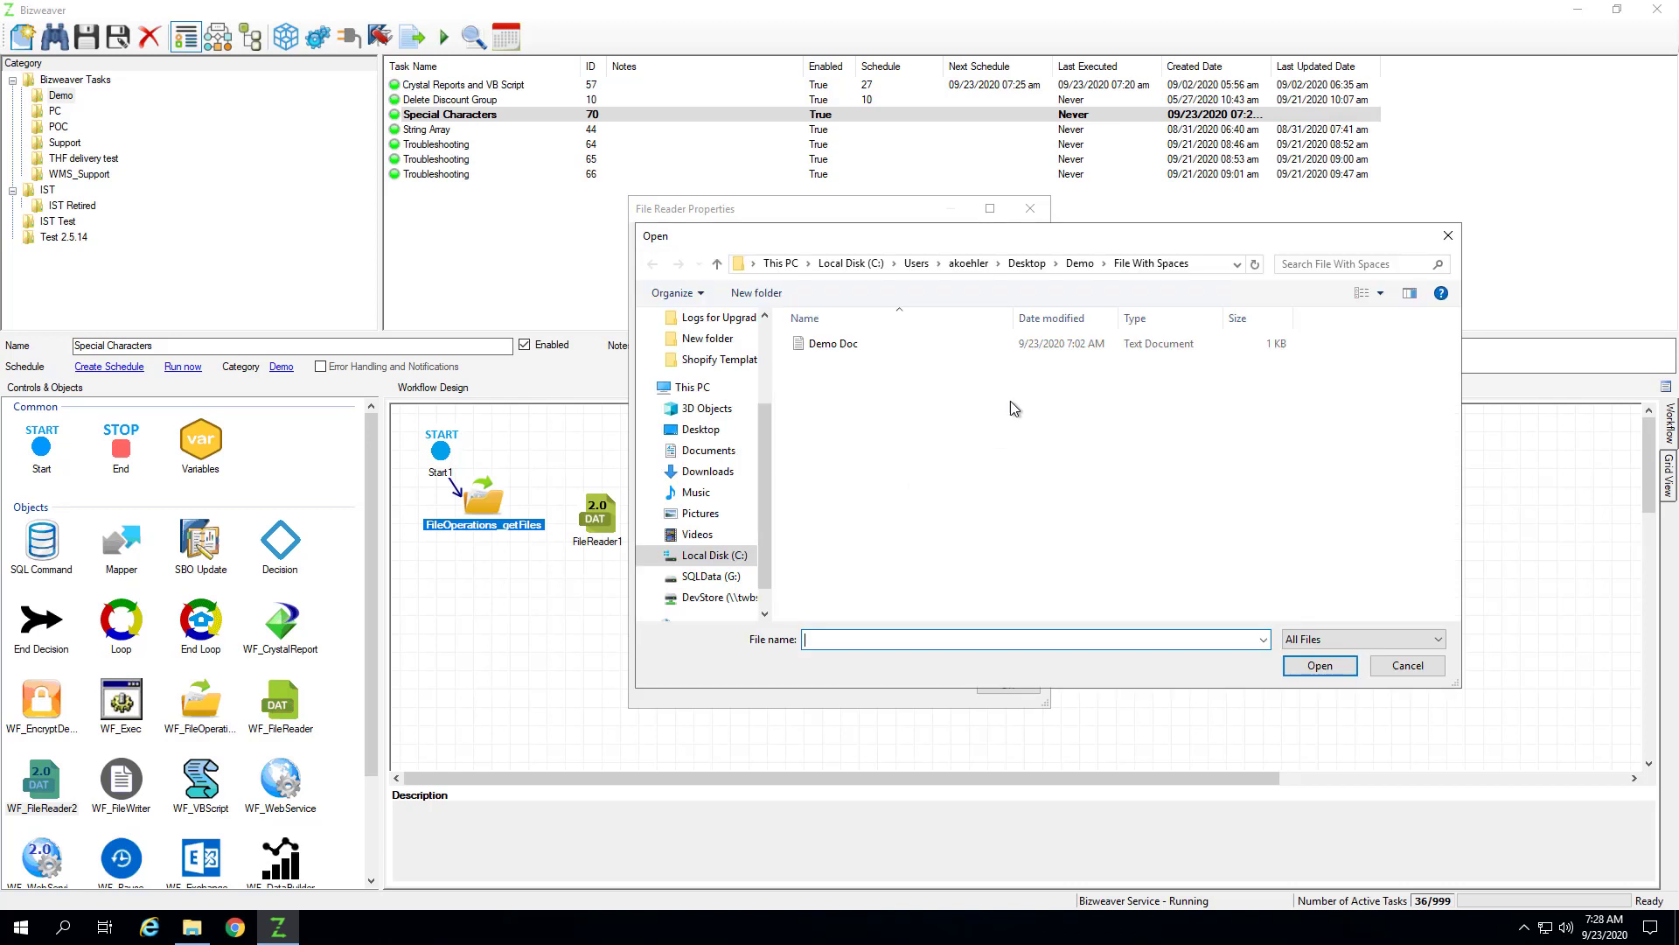
{"action": "double_click", "coordinate": [847, 352]}
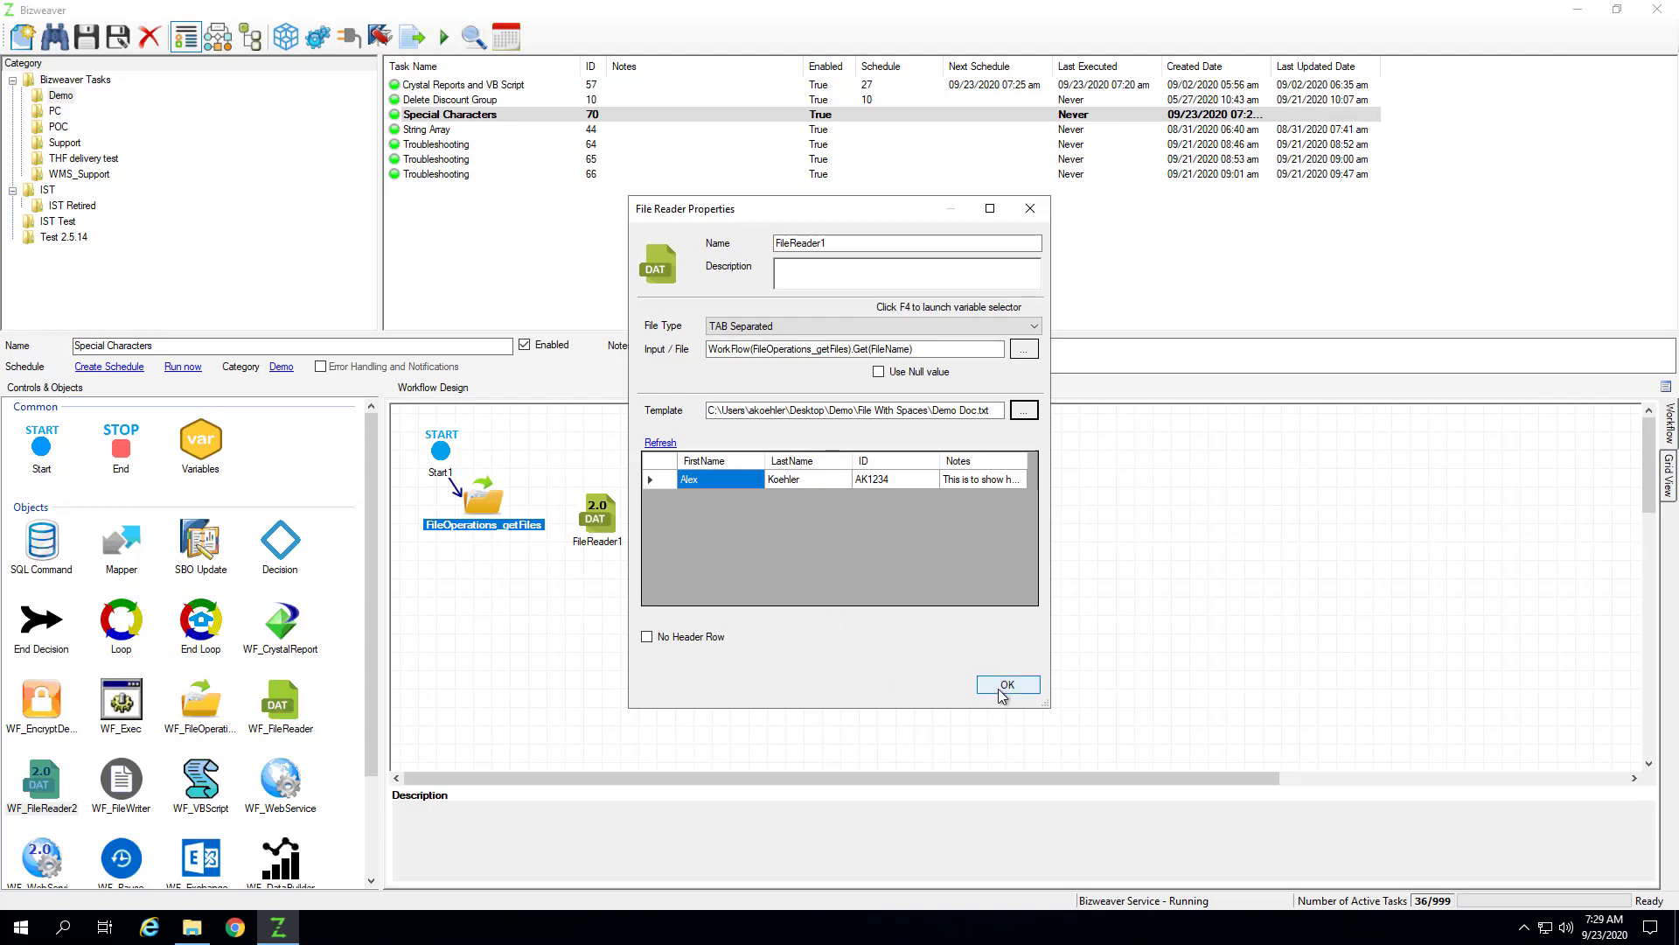
{"action": "left_click", "coordinate": [850, 244]}
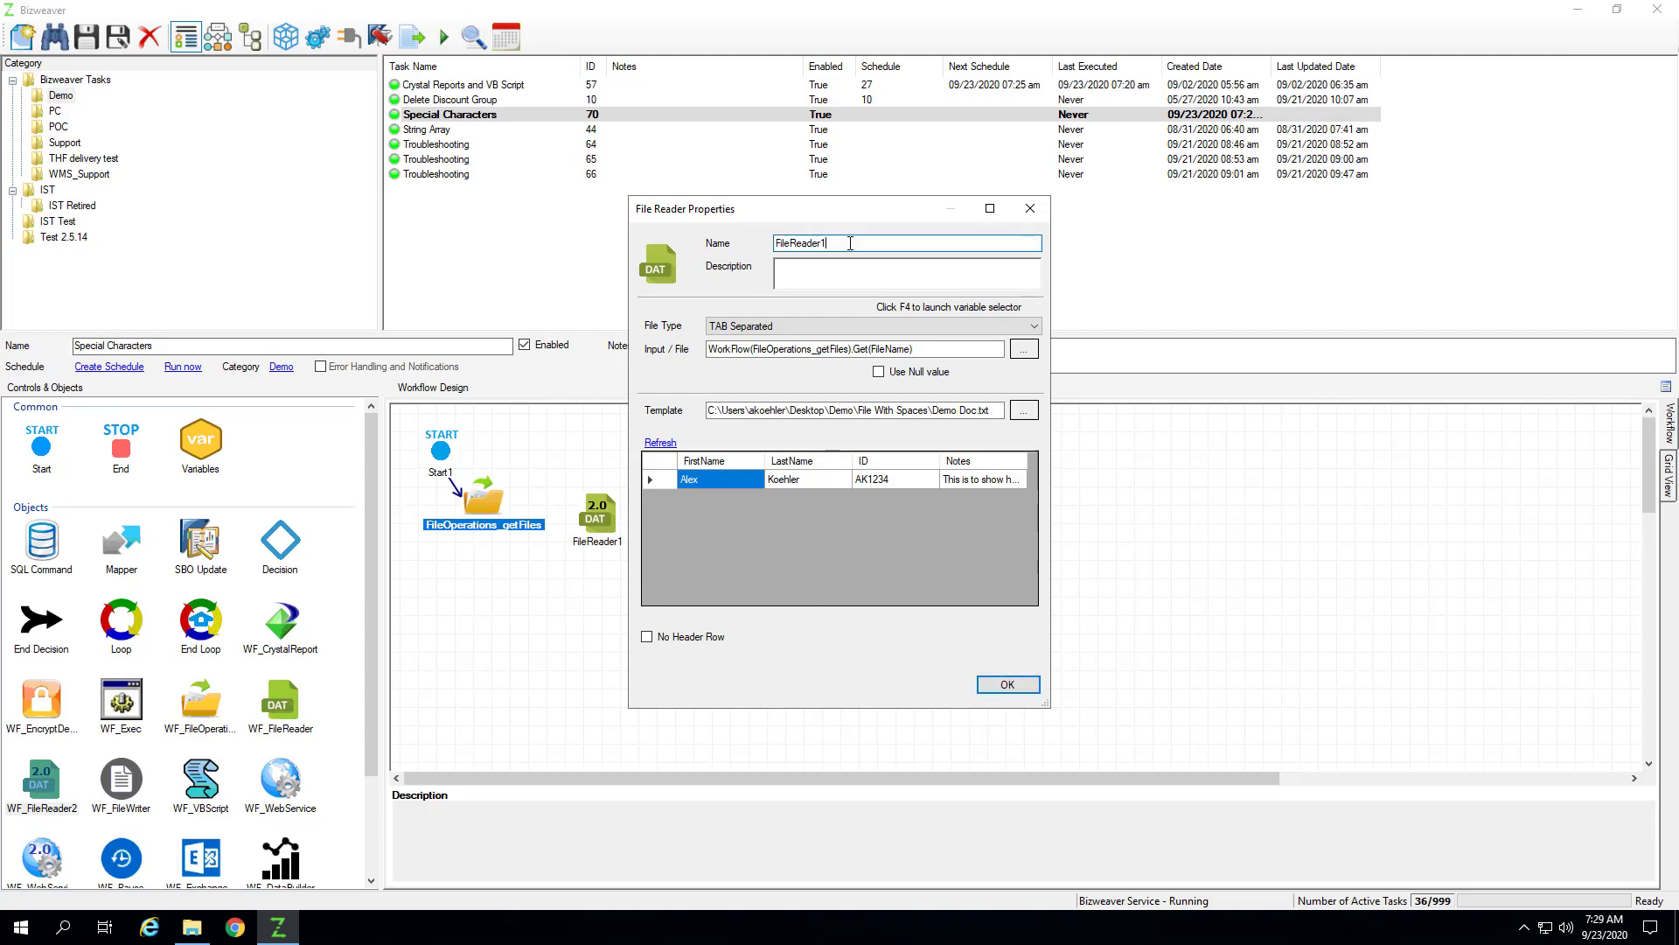
{"action": "key", "text": "BackSpace"}
{"action": "type", "text": "_file"}
{"action": "left_click", "coordinate": [1000, 686]}
- Review the source path and filename filter of the FileOperations_getFiles object
{"action": "double_click", "coordinate": [483, 501]}
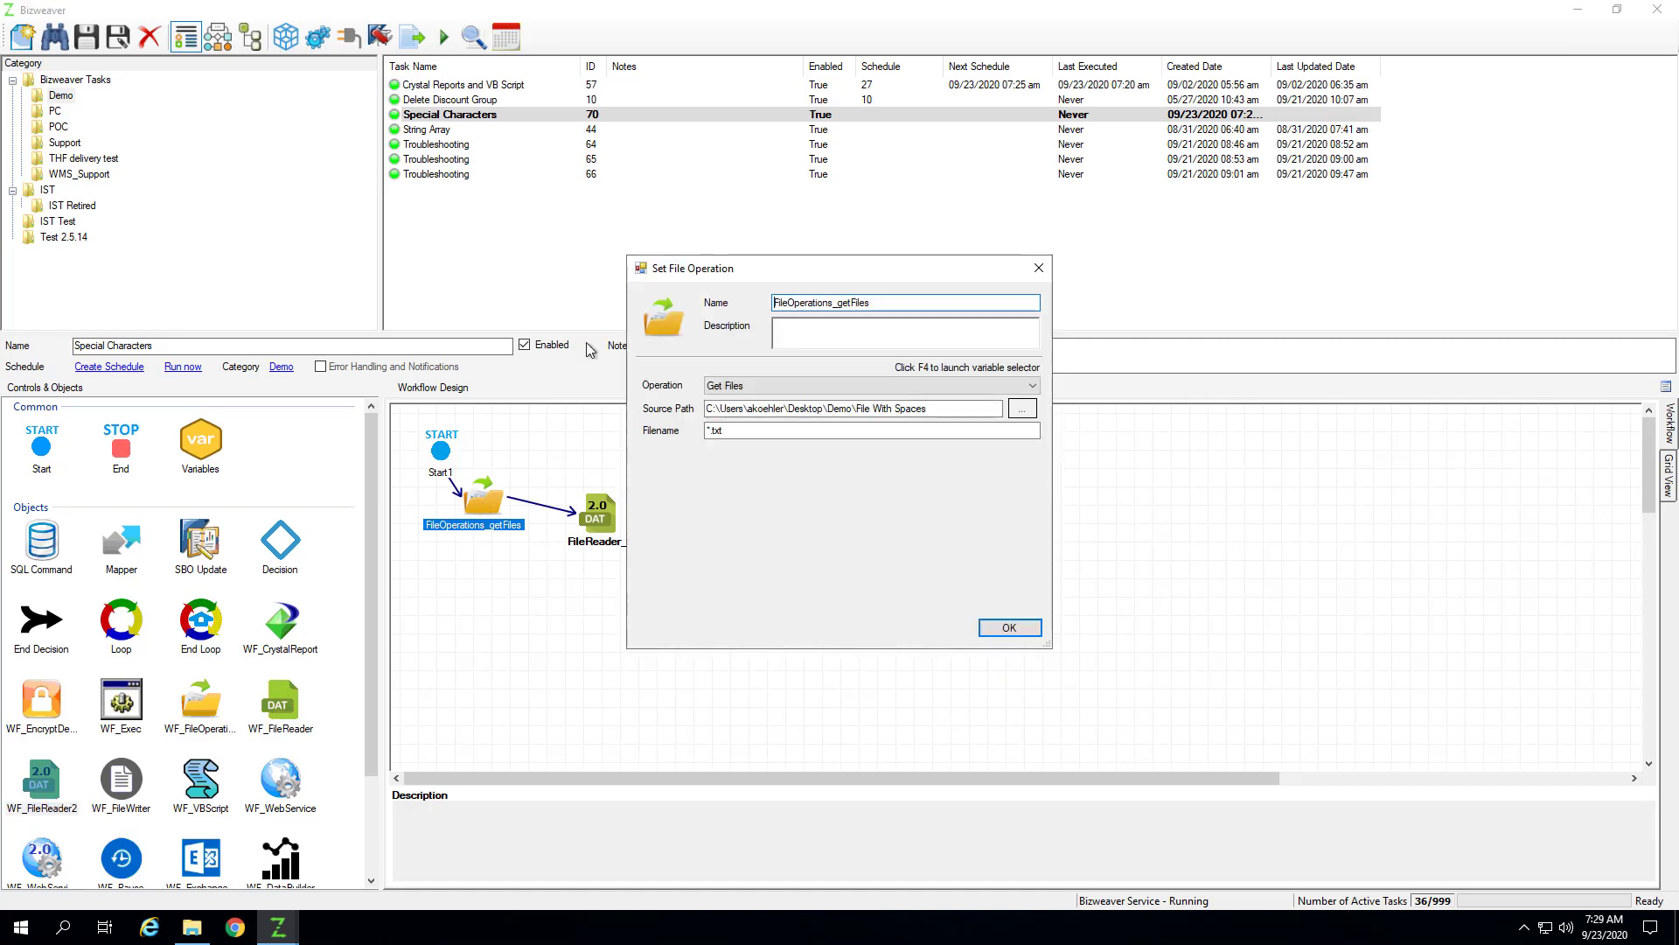
{"action": "double_click", "coordinate": [713, 431]}
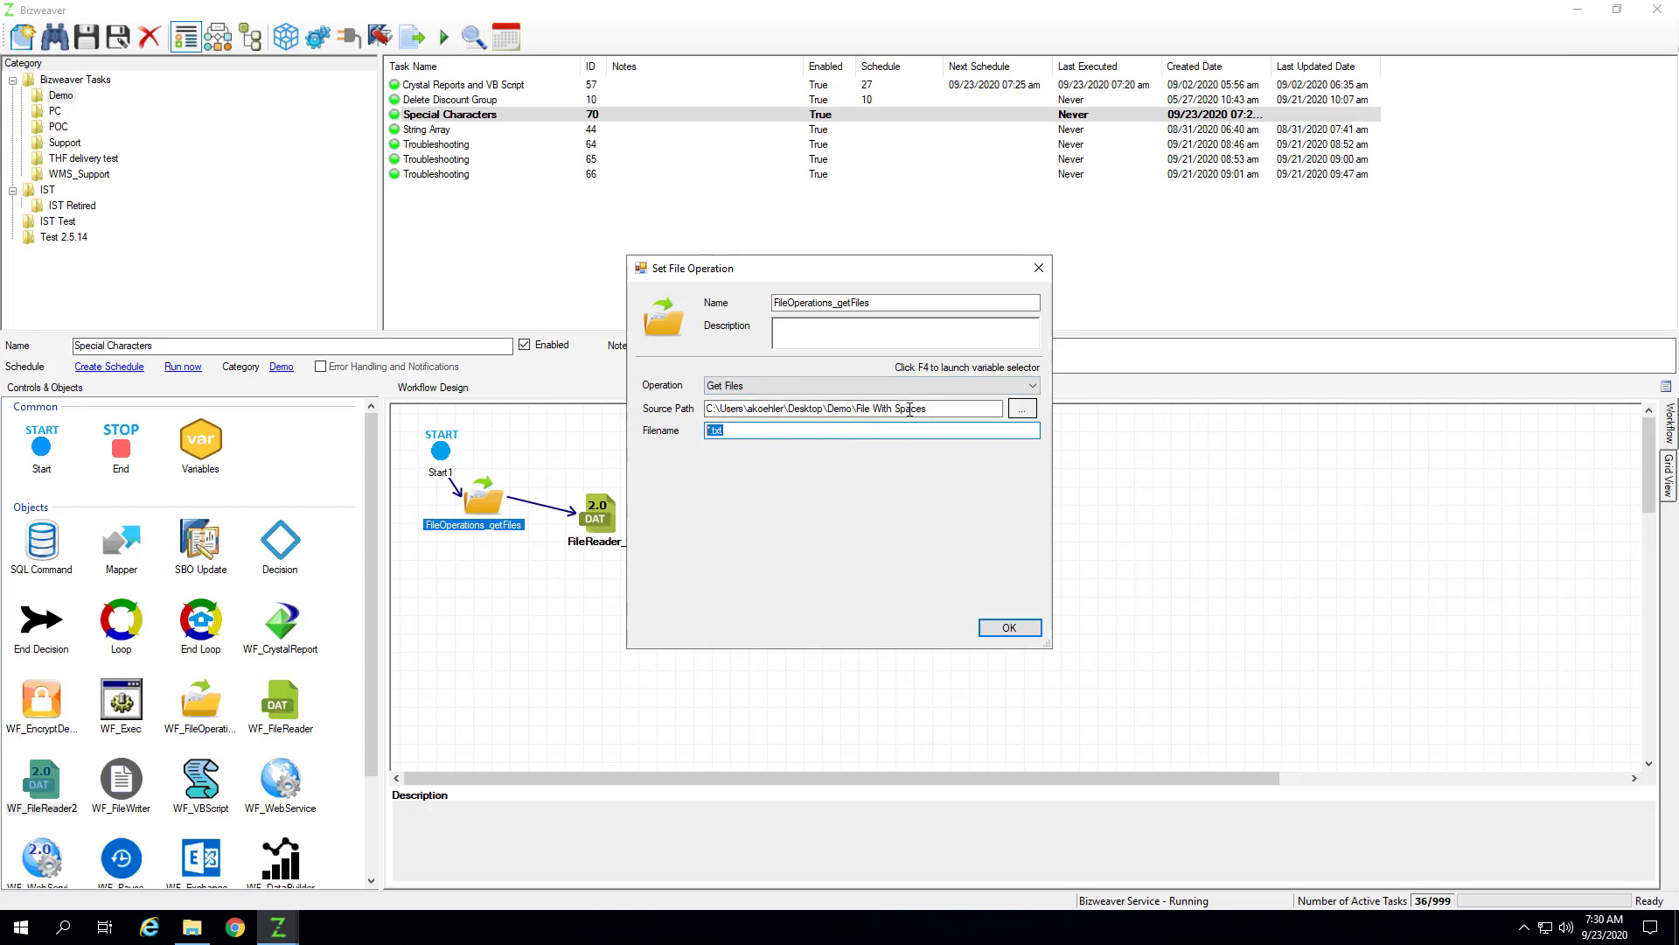
{"action": "left_click", "coordinate": [1010, 627]}
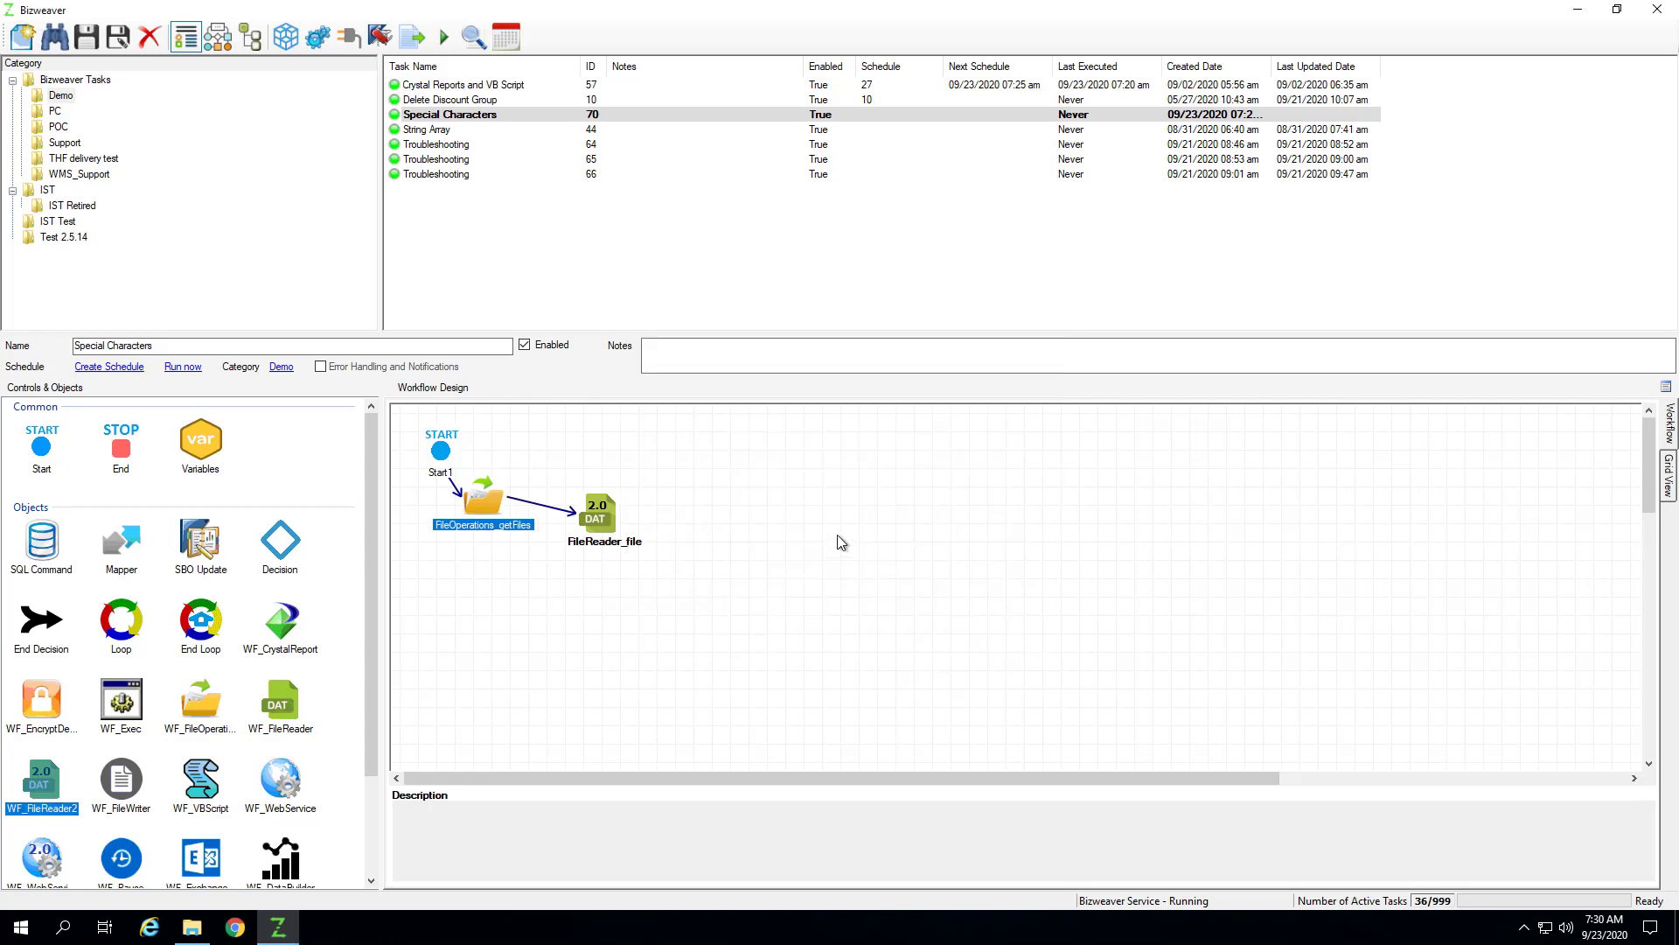
- Move the file reader slightly lower and add an SQL Command object named SQLCommand_cleanString
{"action": "left_click_drag", "start_coordinate": [595, 518], "coordinate": [573, 543]}
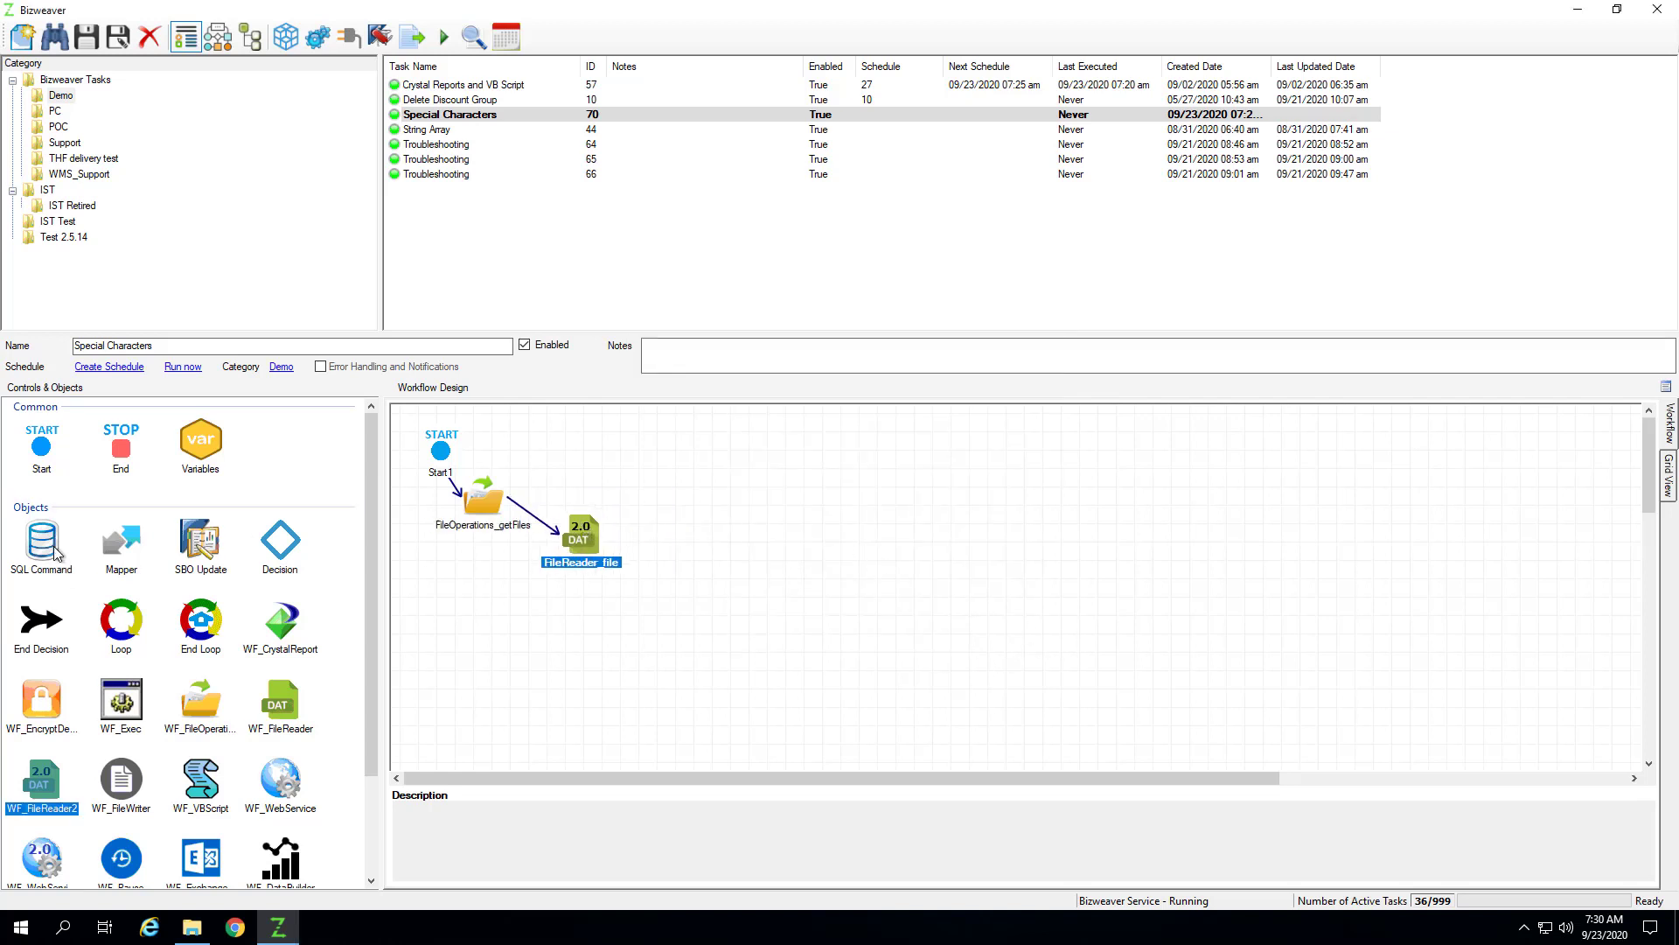
{"action": "left_click", "coordinate": [42, 539]}
{"action": "left_click", "coordinate": [671, 498]}
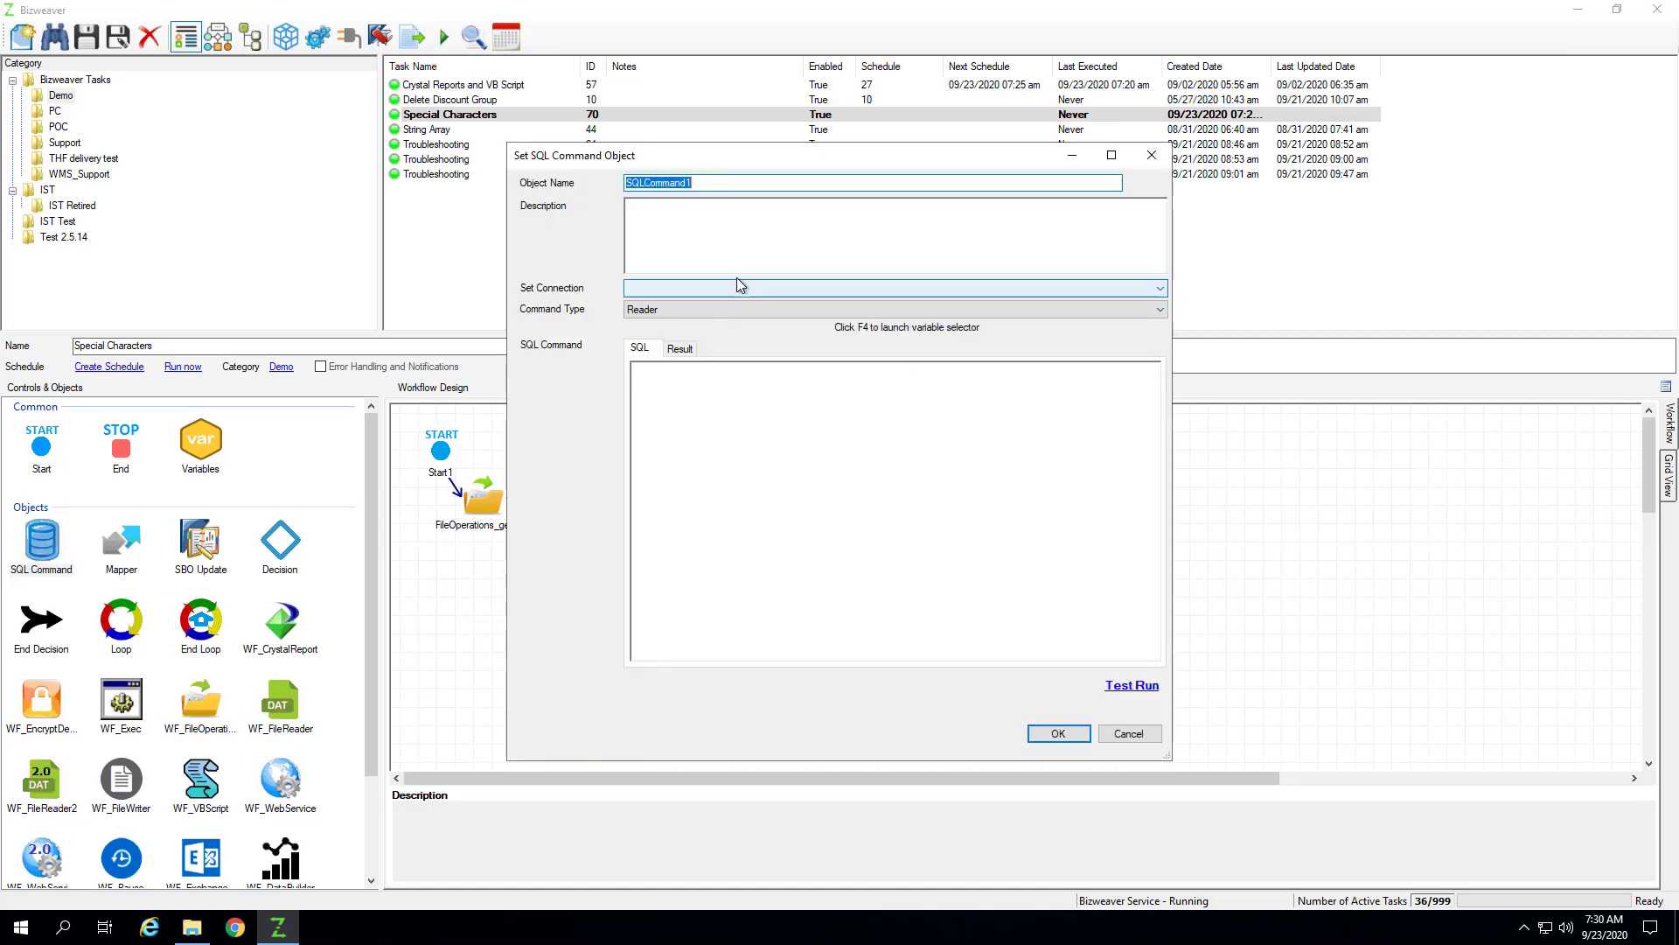
{"action": "left_click", "coordinate": [692, 182]}
{"action": "key", "text": "BackSpace"}
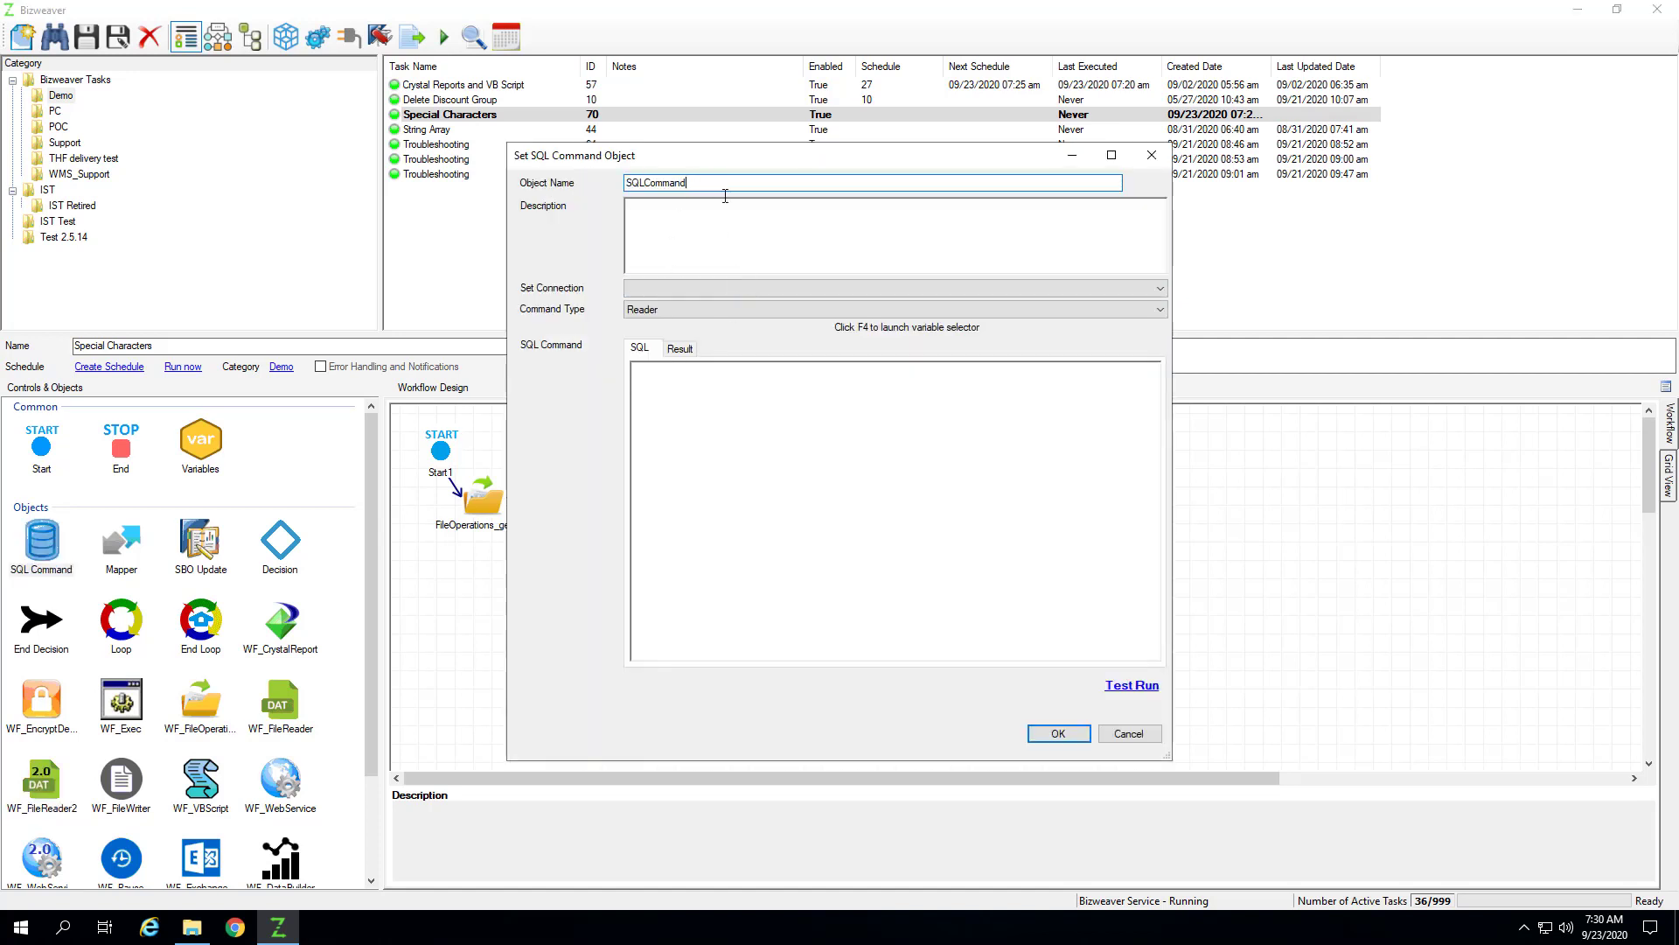
{"action": "type", "text": "_cleanString"}
- Set the connection to SQL_SBODemoUS and enter nested replace SQL stripping *, ', & and + from "Field With special characters", between QUOTED_IDENTIFIER off and on
{"action": "left_click", "coordinate": [726, 288]}
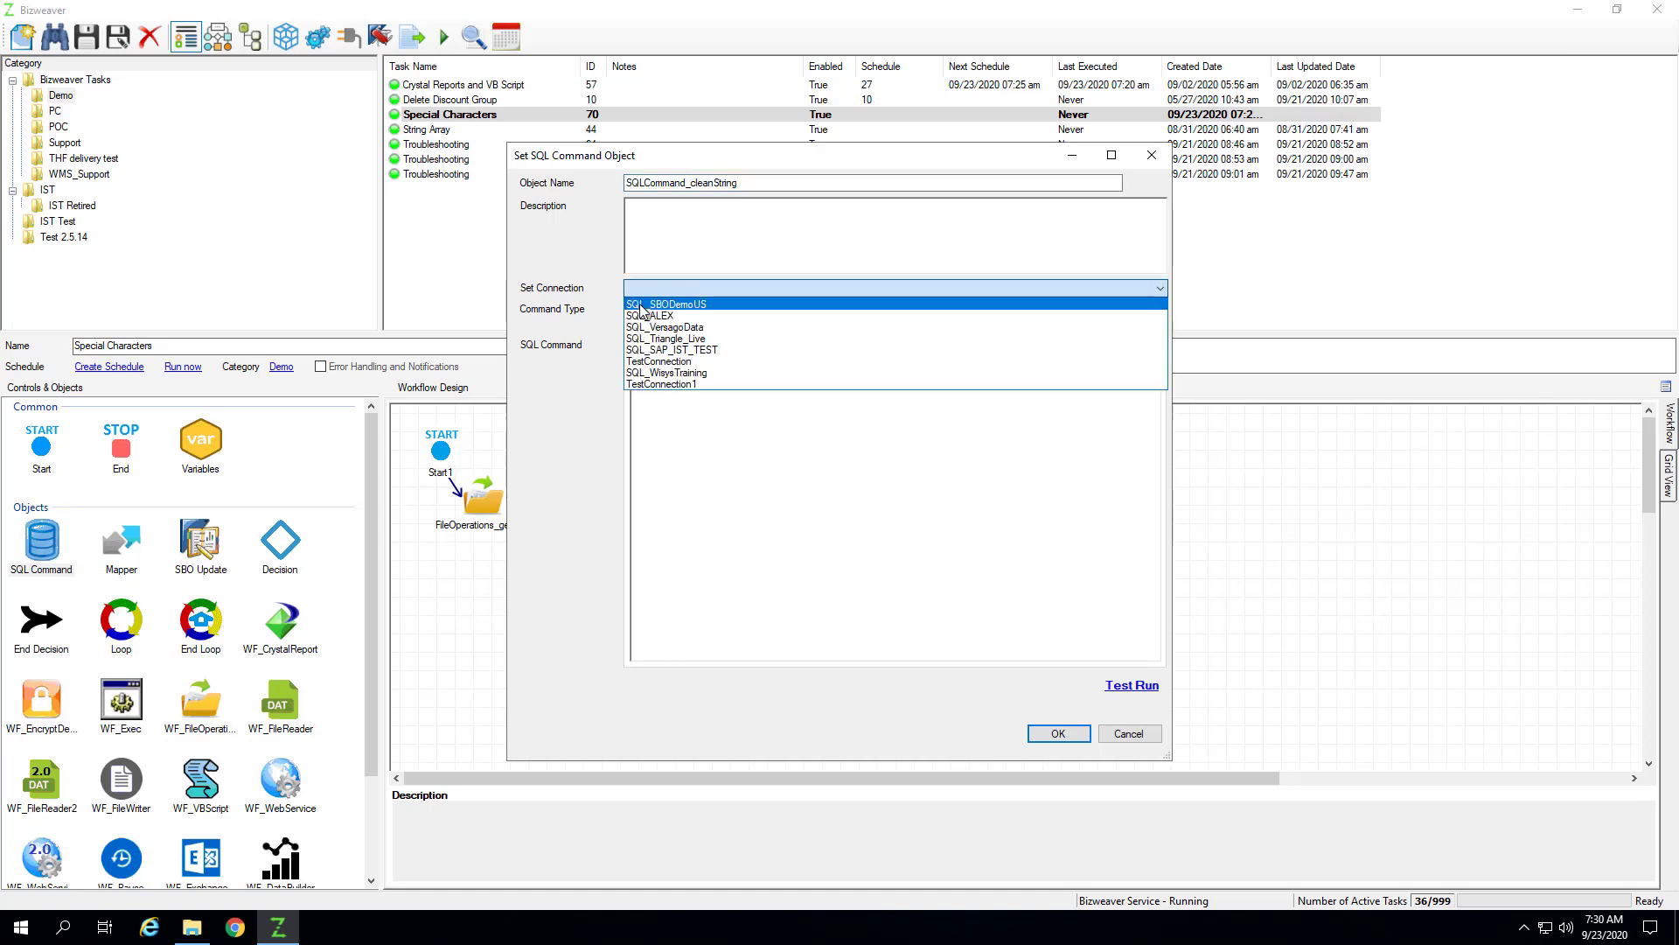
{"action": "left_click", "coordinate": [700, 298]}
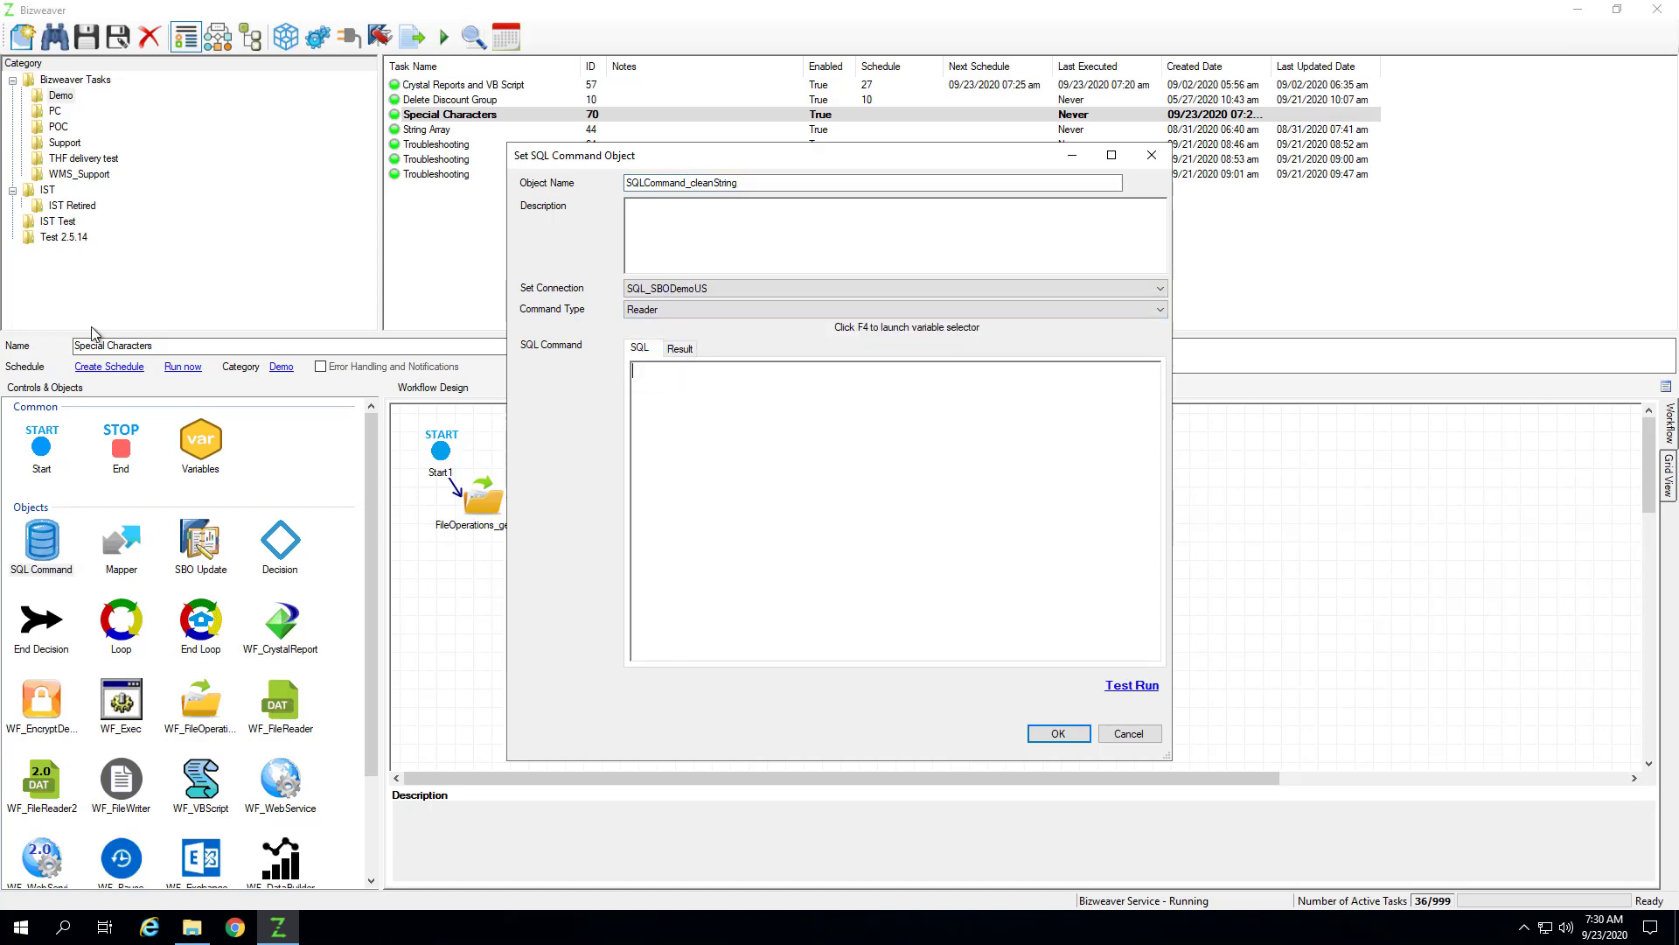
{"action": "type", "text": "set QUOTED_IDENTIFIER off select replace(replace(replace(replace(\"Field With special characters\",'*',''),\"'\",''),'&',''),'+','') set QUOTED_IDENTIFIER on"}
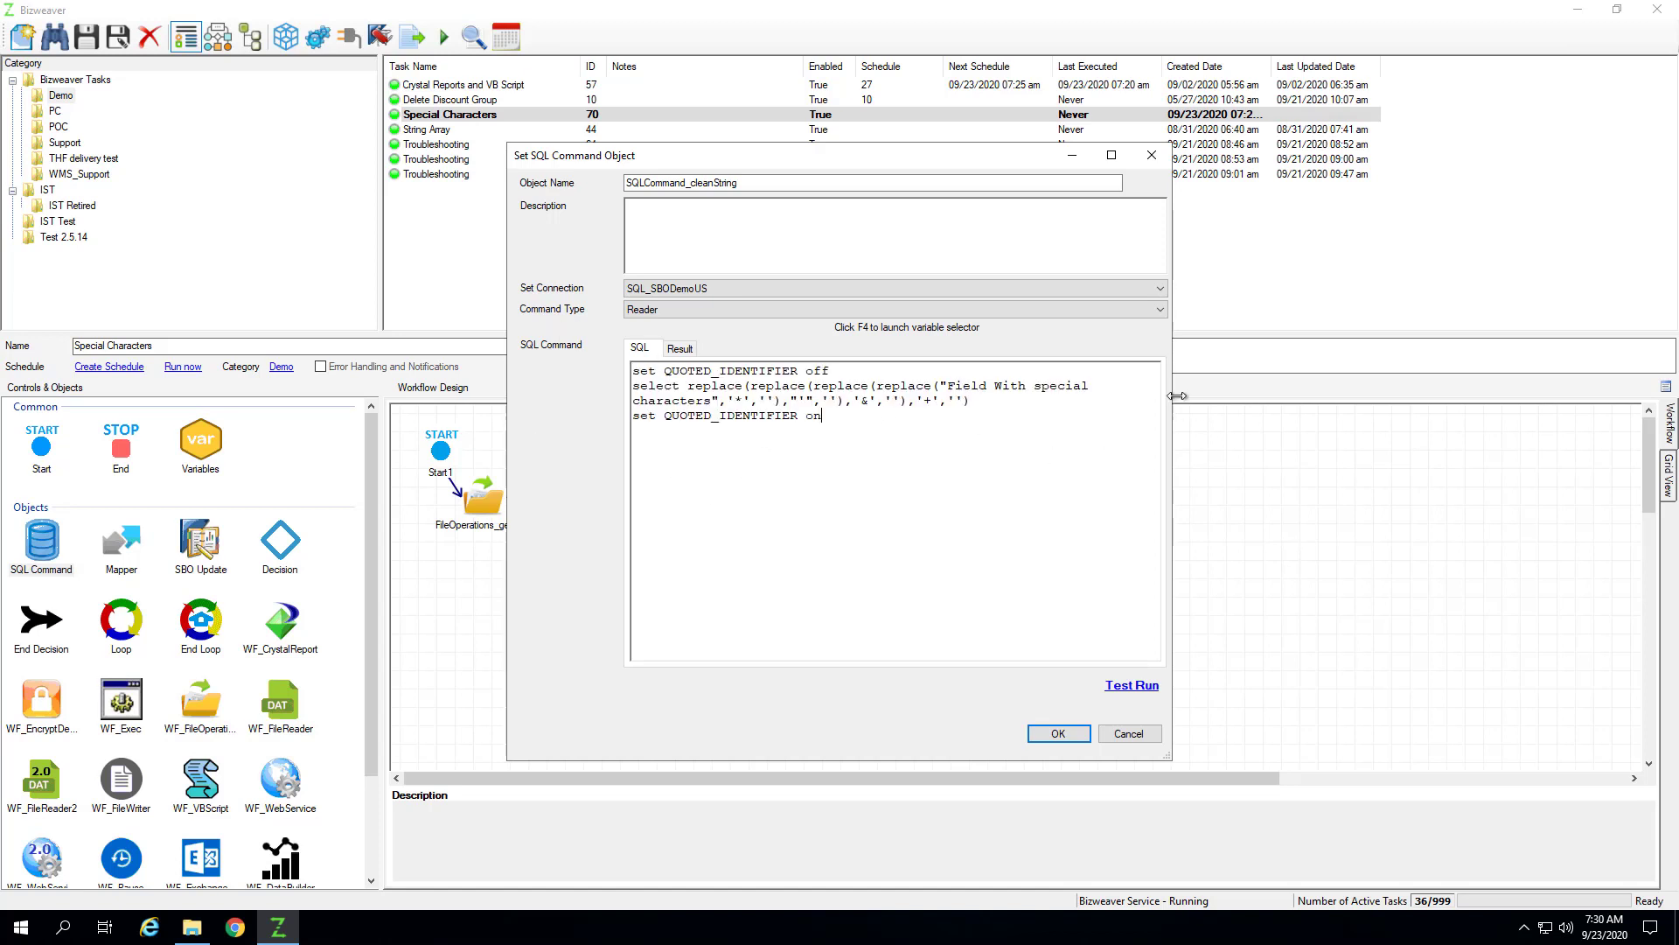
{"action": "left_click_drag", "start_coordinate": [1174, 398], "coordinate": [1442, 383]}
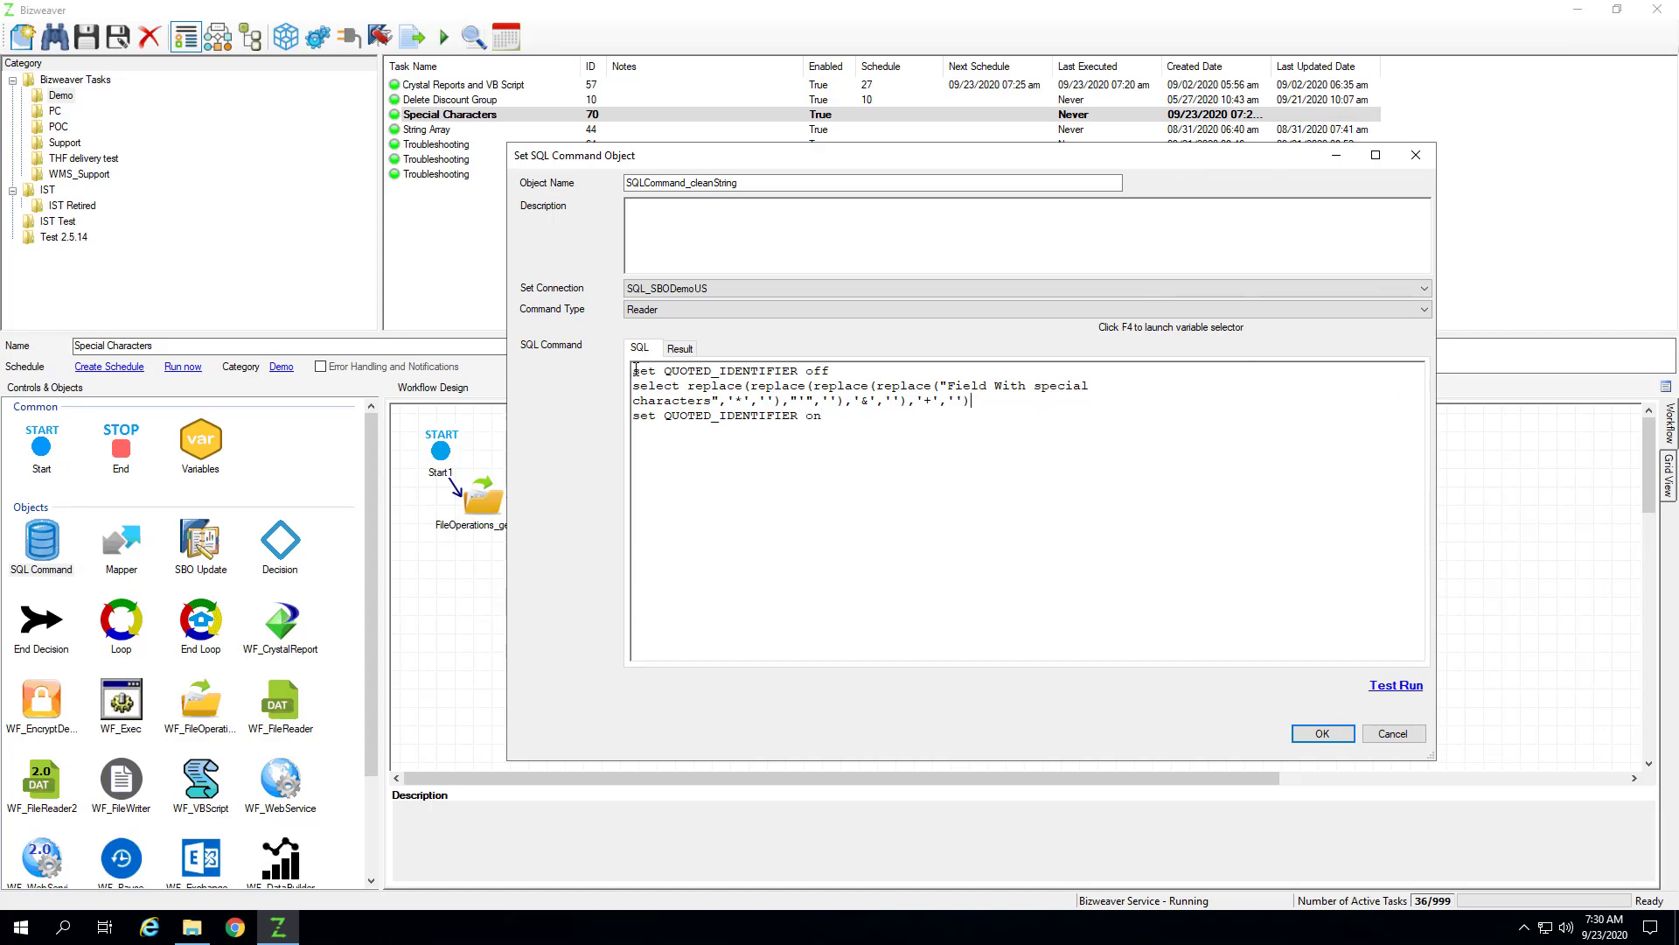
- Examine the QUOTED_IDENTIFIER off line, the replace arguments and the placeholder text Field With special characters in the SQL command
{"action": "left_click_drag", "start_coordinate": [633, 371], "coordinate": [840, 370]}
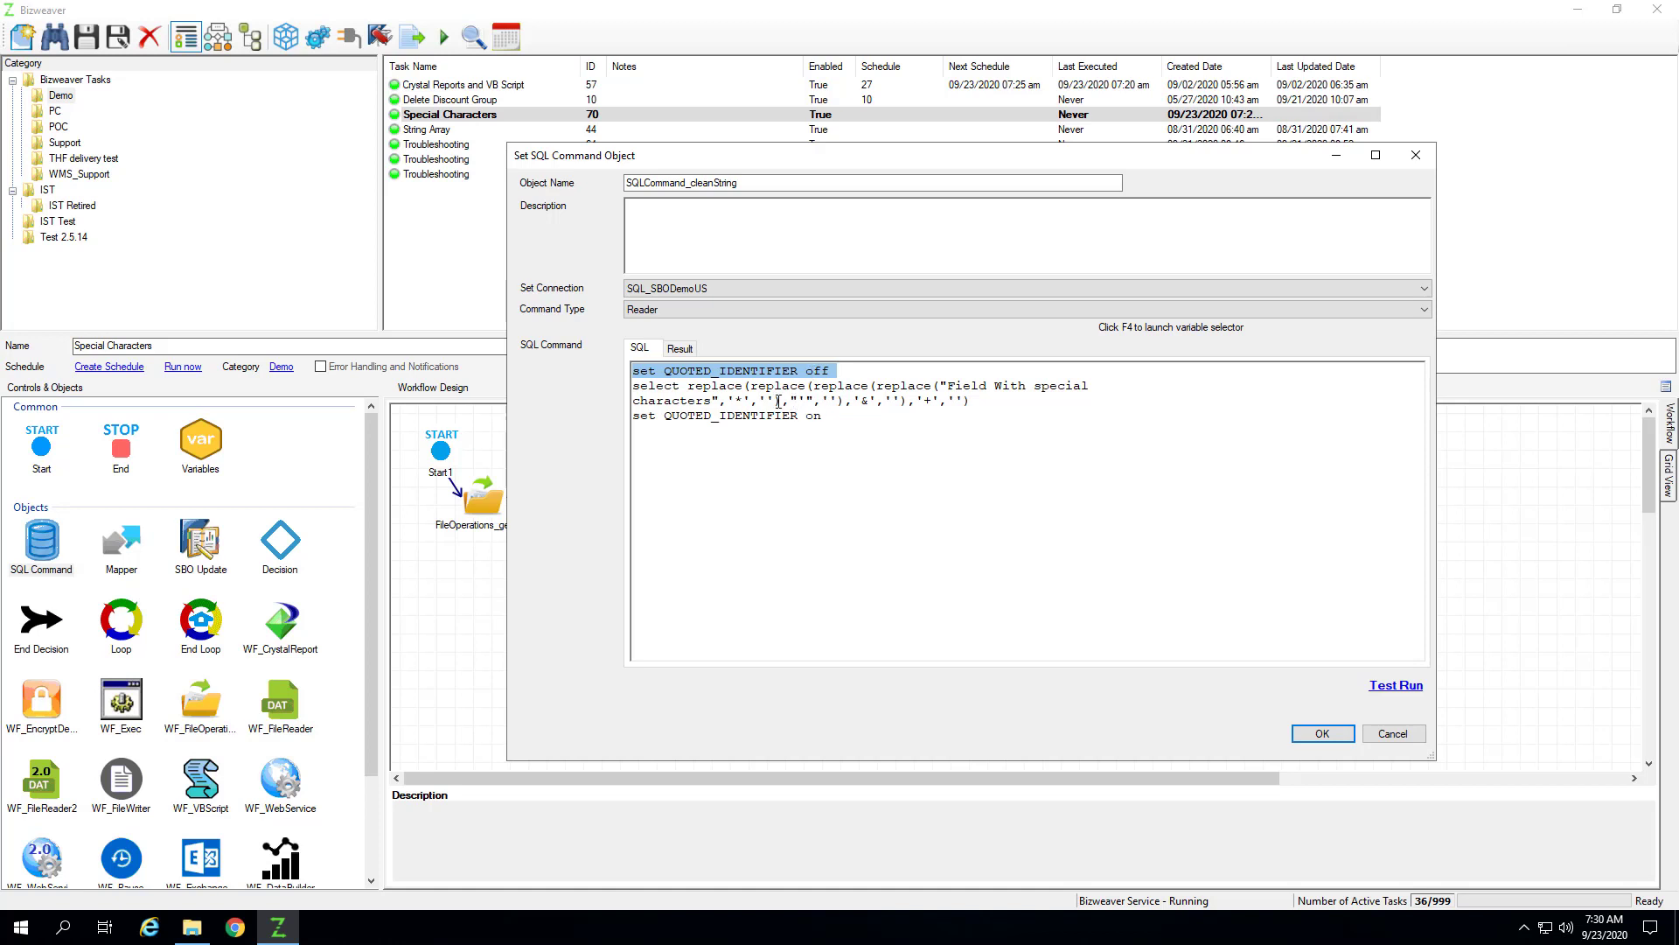
{"action": "left_click_drag", "start_coordinate": [972, 401], "coordinate": [940, 386]}
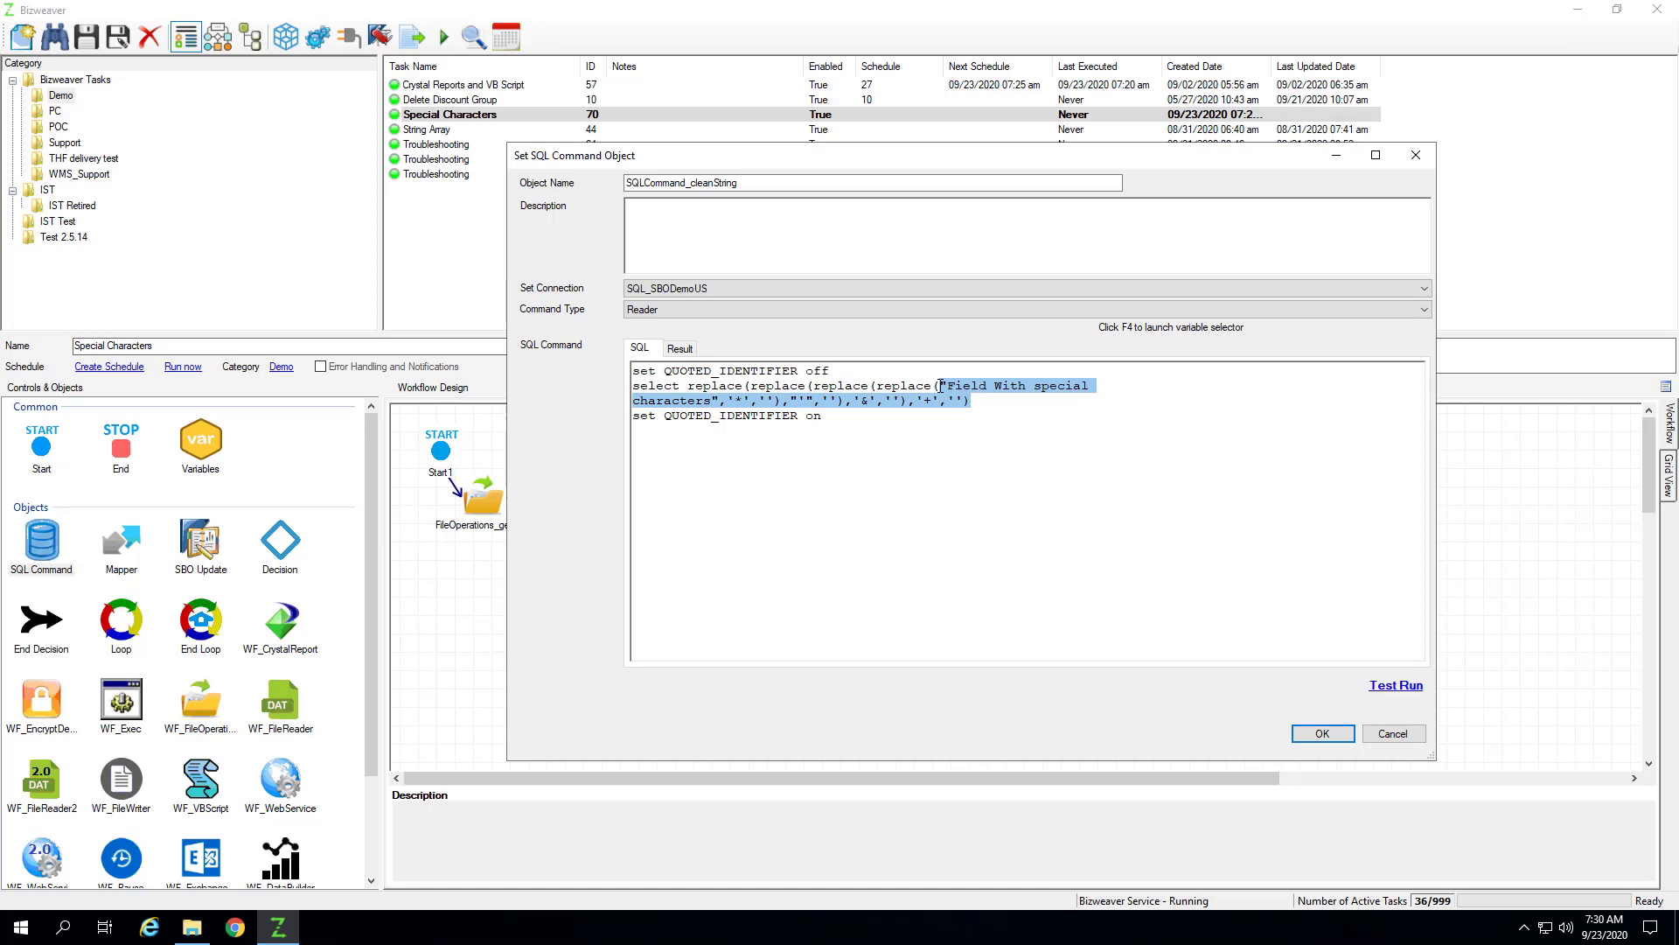
{"action": "left_click", "coordinate": [1032, 398]}
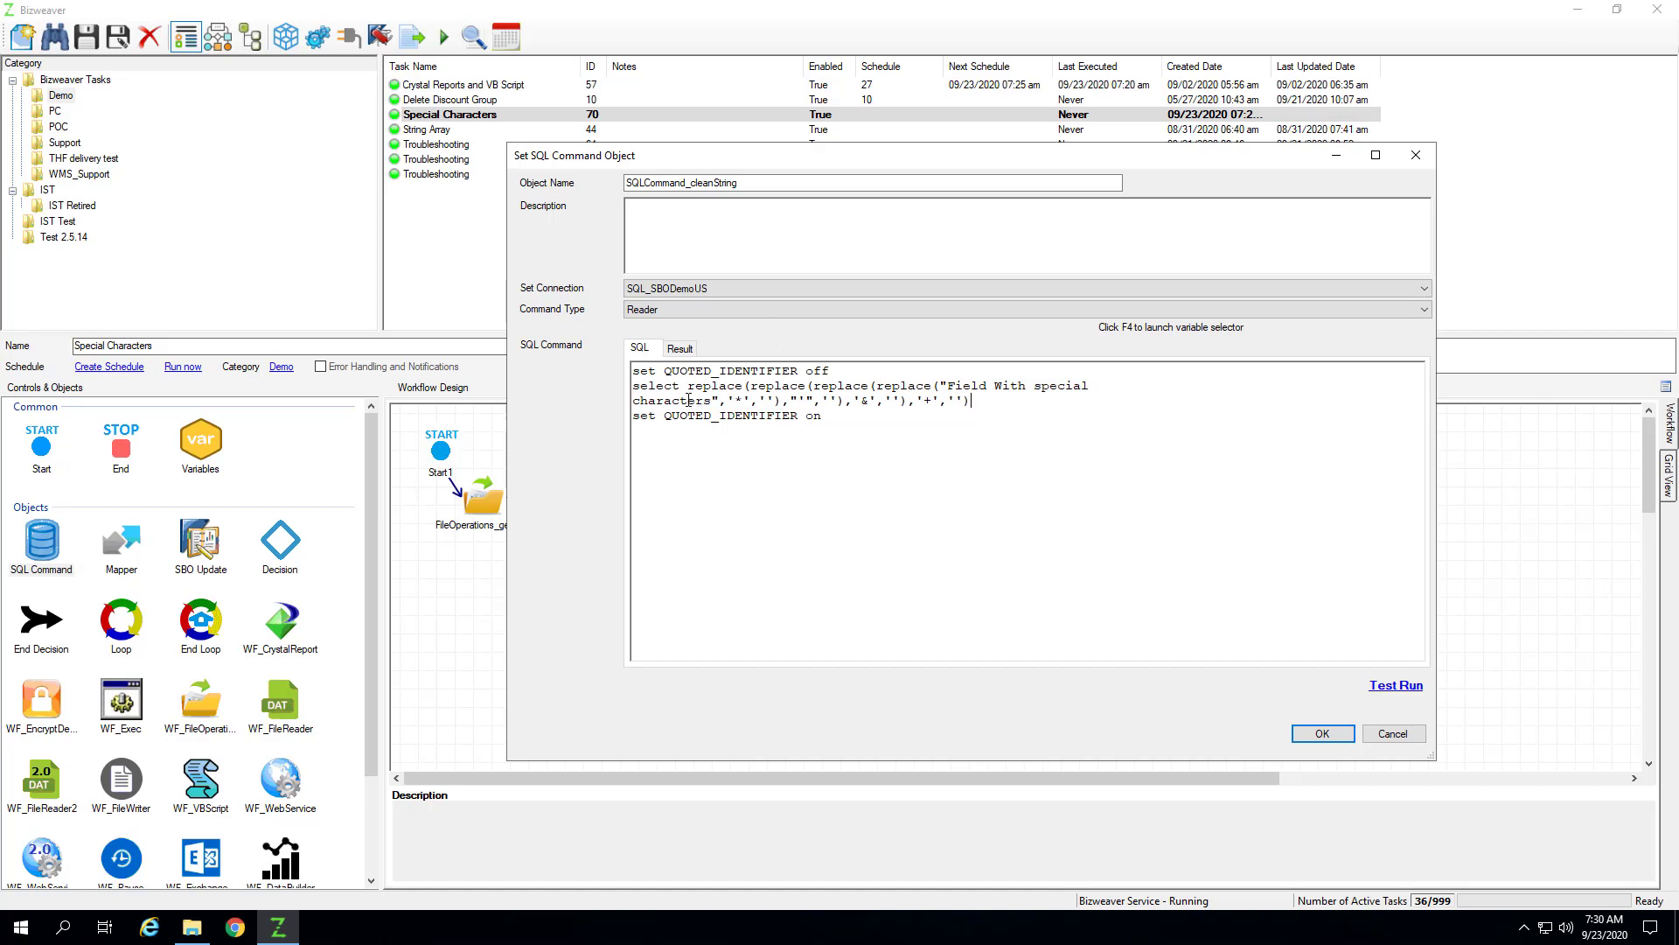
{"action": "left_click", "coordinate": [950, 386], "text": "shift"}
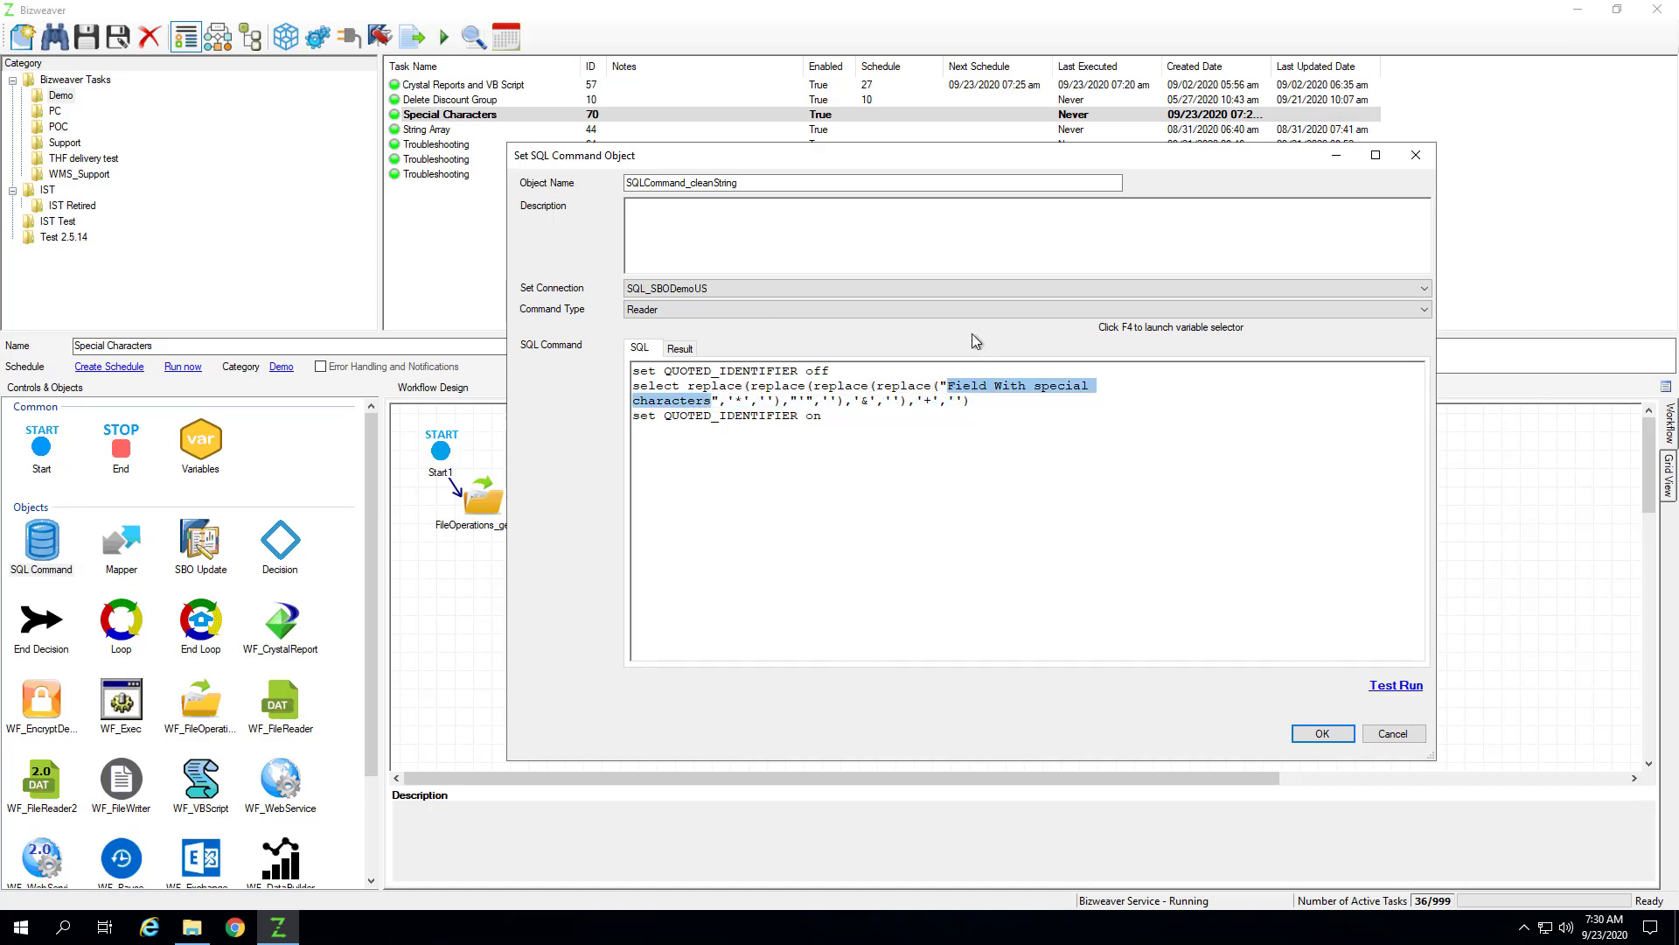
- Replace the quoted placeholder text in the SQL command with the {FIELD_Notes} variable of FileReader_file
{"action": "key", "text": "Delete"}
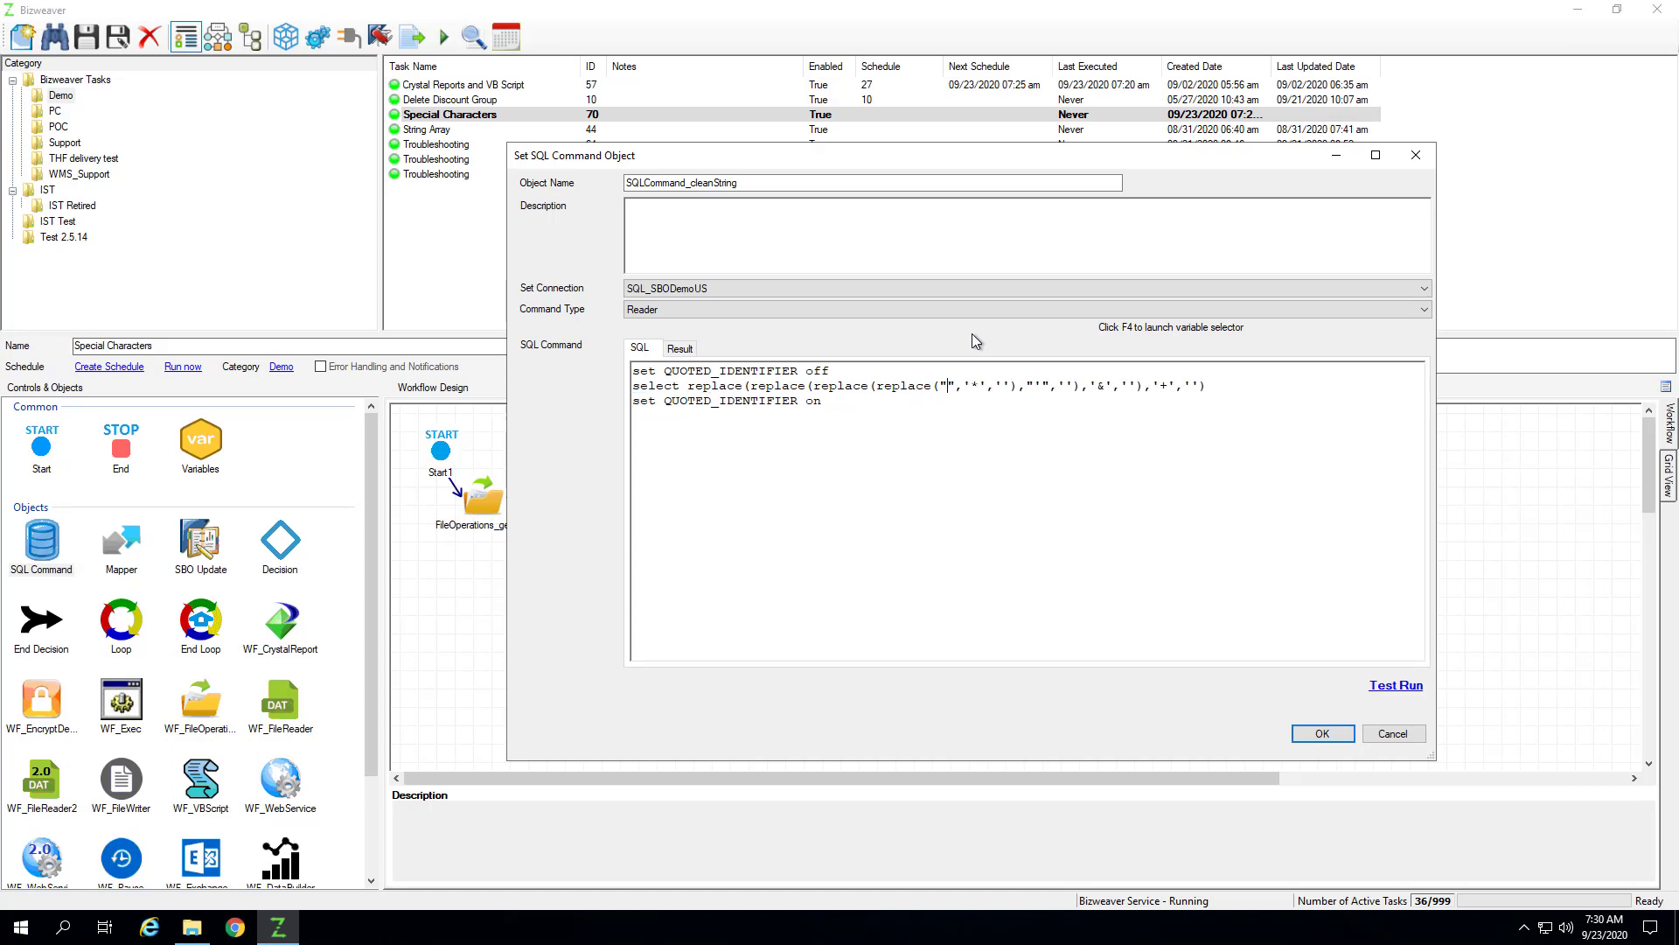
{"action": "key", "text": "F4"}
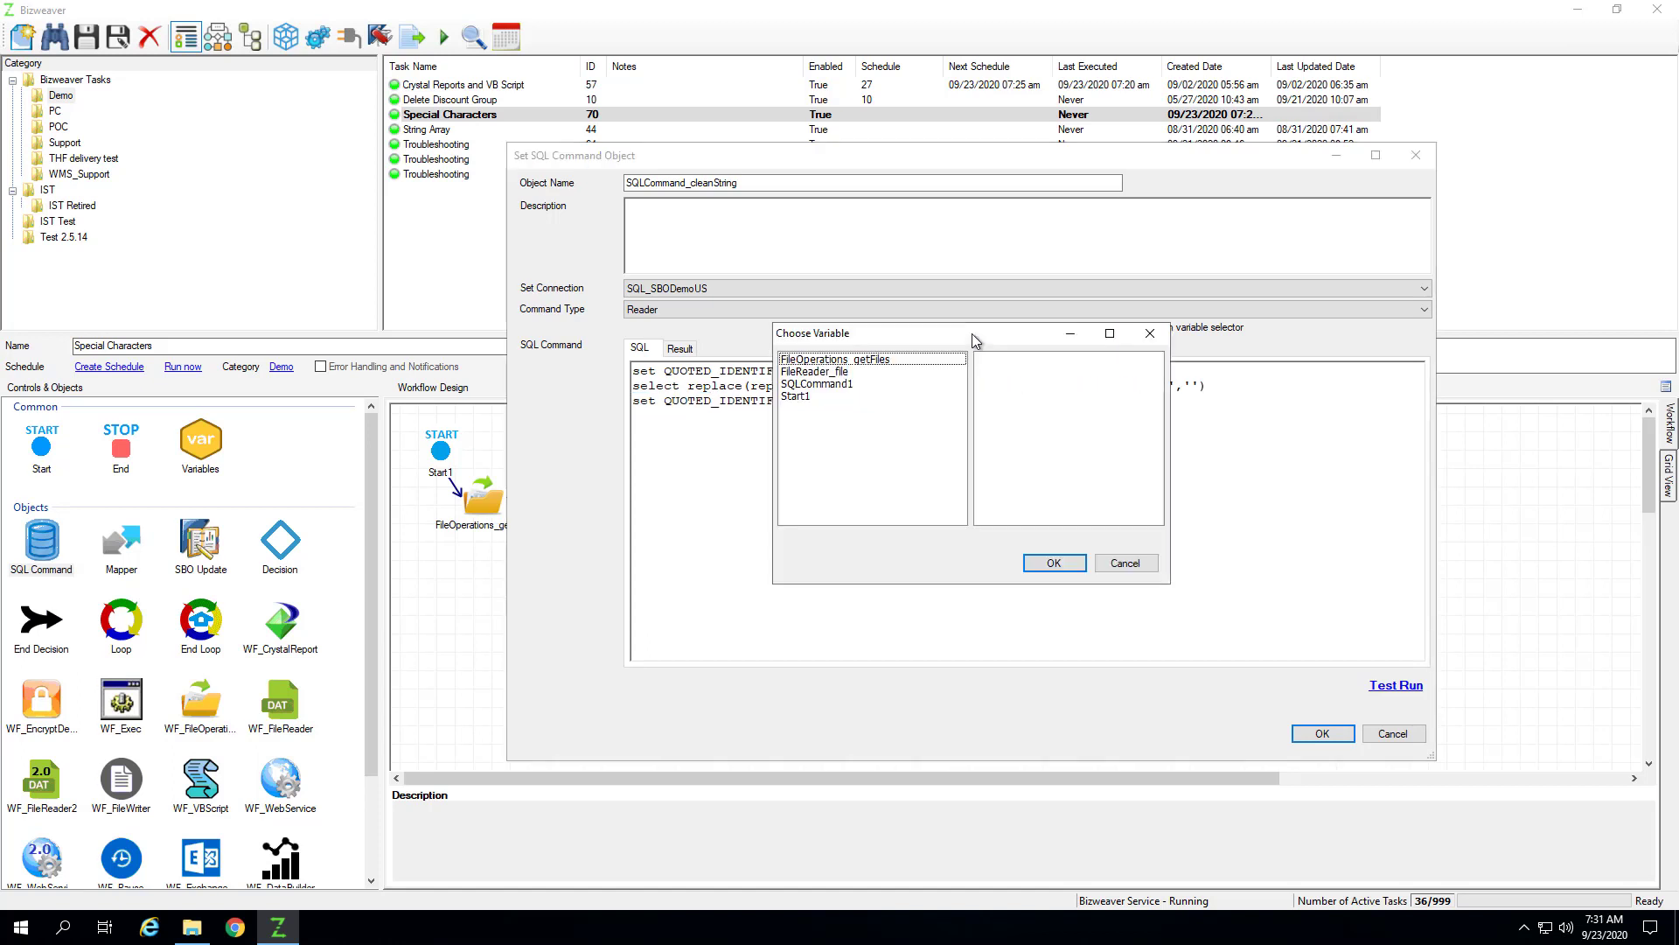
{"action": "left_click", "coordinate": [824, 374]}
{"action": "left_click", "coordinate": [1030, 397]}
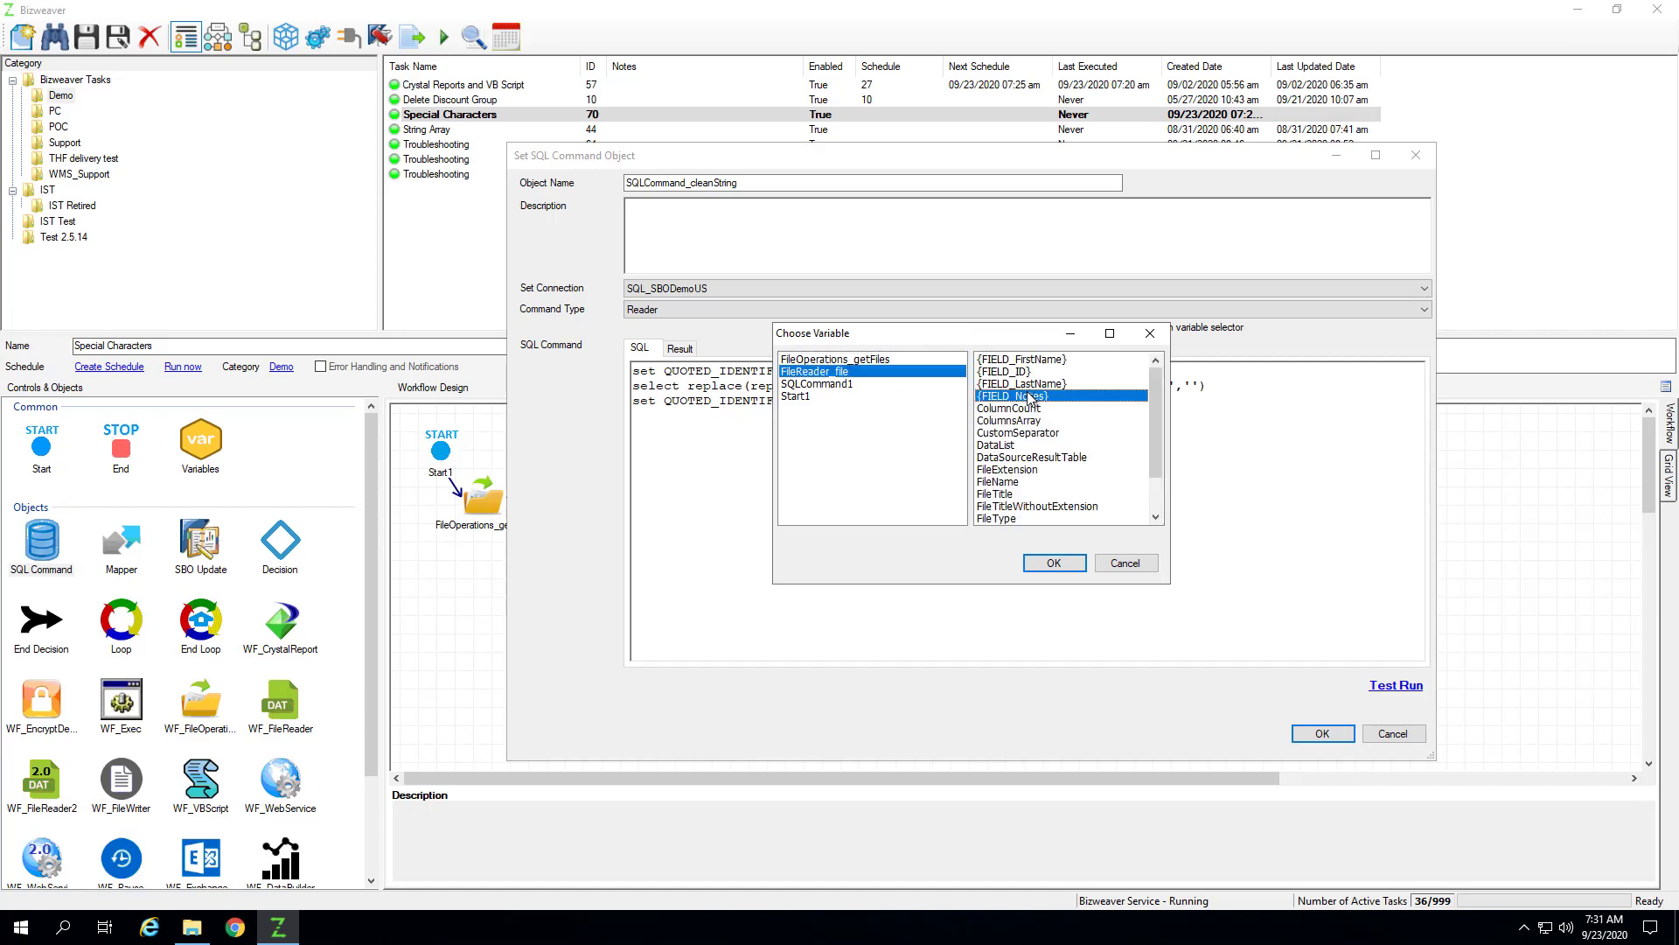
{"action": "double_click", "coordinate": [1030, 395]}
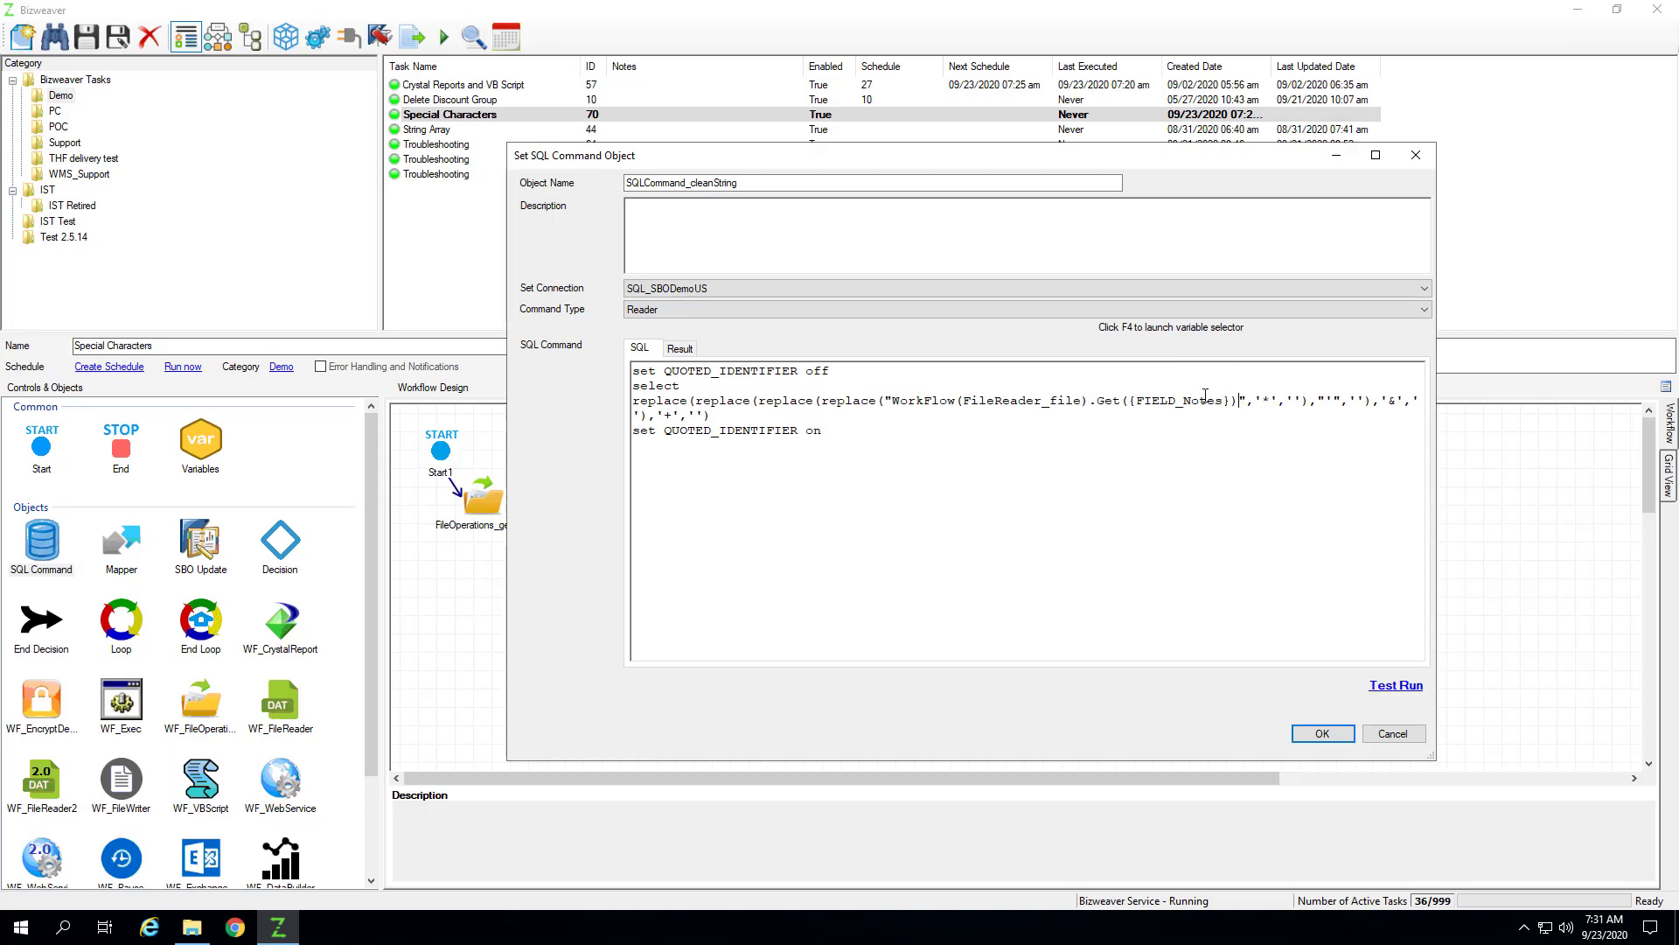
- Examine the replaced characters, the closing QUOTED_IDENTIFIER on line and the nested replace functions in the SQL command
{"action": "left_click_drag", "start_coordinate": [1255, 401], "coordinate": [1300, 404]}
{"action": "left_click", "coordinate": [1296, 403]}
{"action": "left_click_drag", "start_coordinate": [1260, 401], "coordinate": [1266, 401]}
{"action": "left_click_drag", "start_coordinate": [1254, 401], "coordinate": [1302, 401]}
{"action": "left_click", "coordinate": [1322, 403]}
{"action": "left_click_drag", "start_coordinate": [1333, 403], "coordinate": [1341, 403]}
{"action": "left_click_drag", "start_coordinate": [1349, 403], "coordinate": [1351, 404]}
{"action": "left_click_drag", "start_coordinate": [877, 446], "coordinate": [634, 431]}
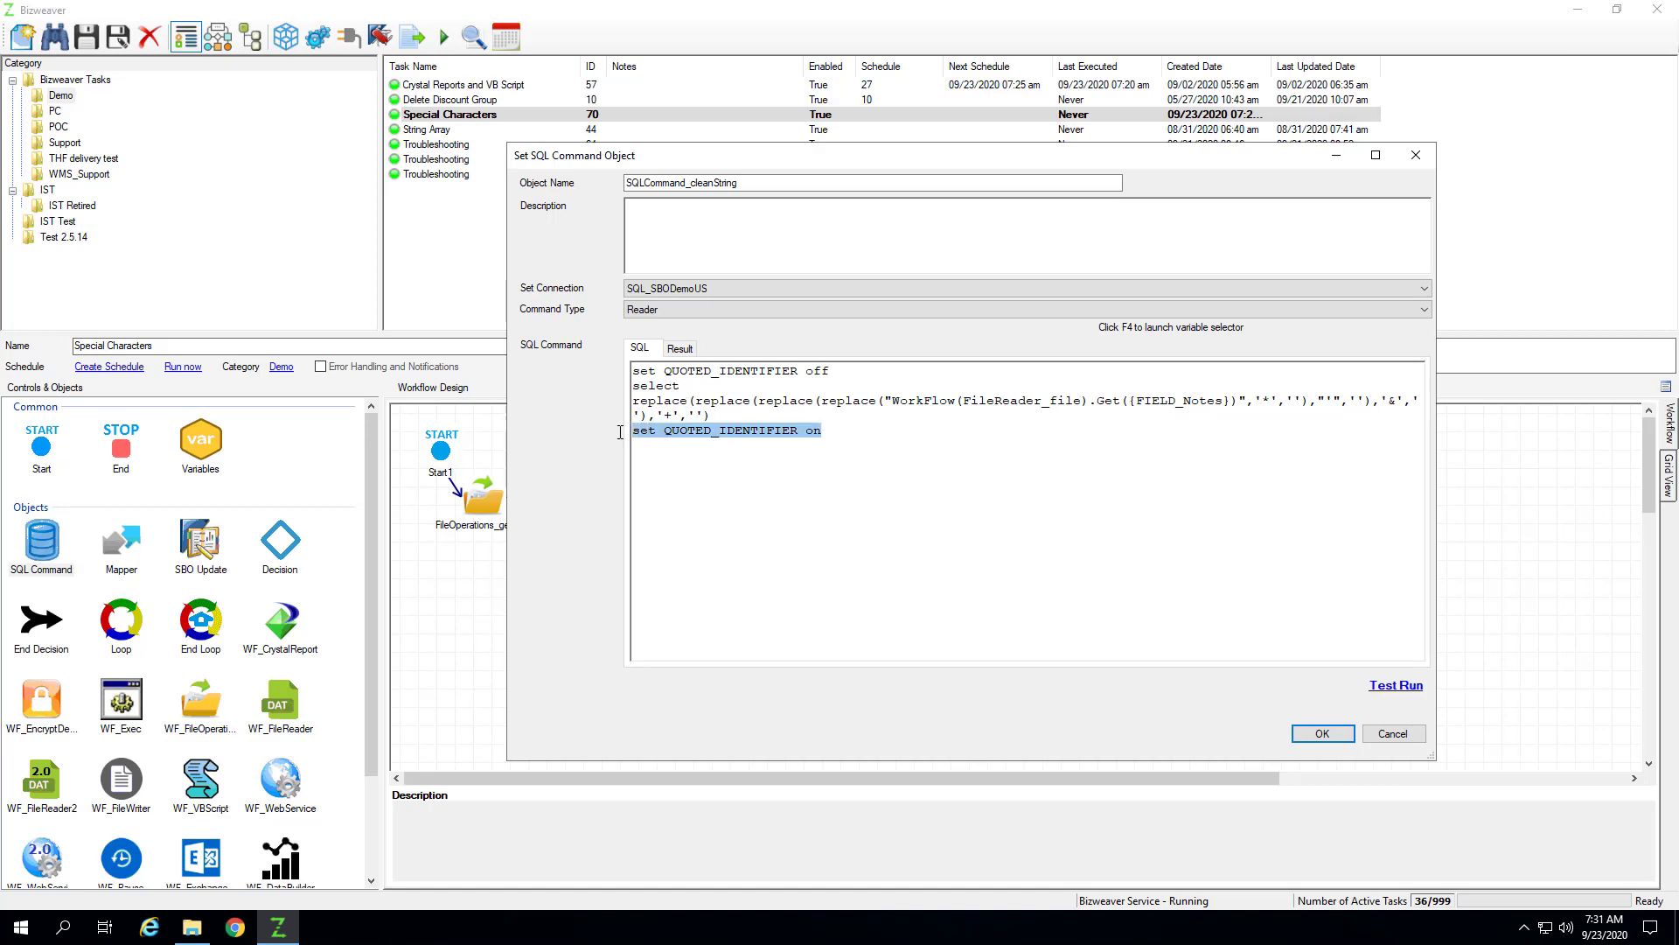
{"action": "left_click", "coordinate": [848, 447]}
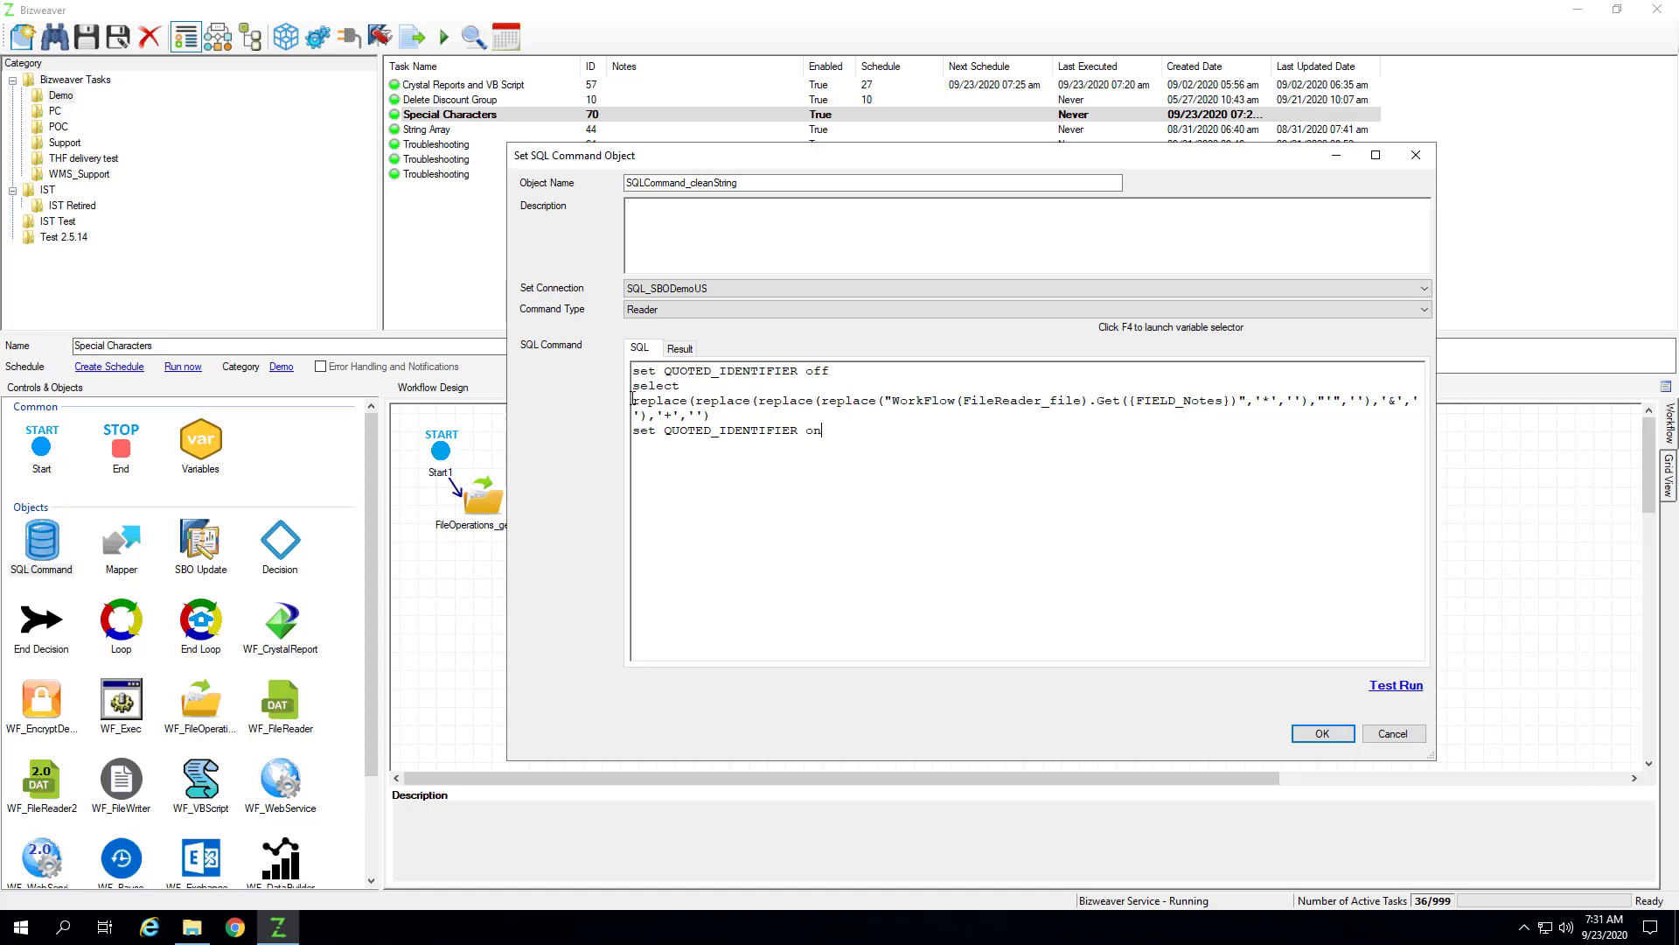
{"action": "left_click_drag", "start_coordinate": [634, 400], "coordinate": [892, 404]}
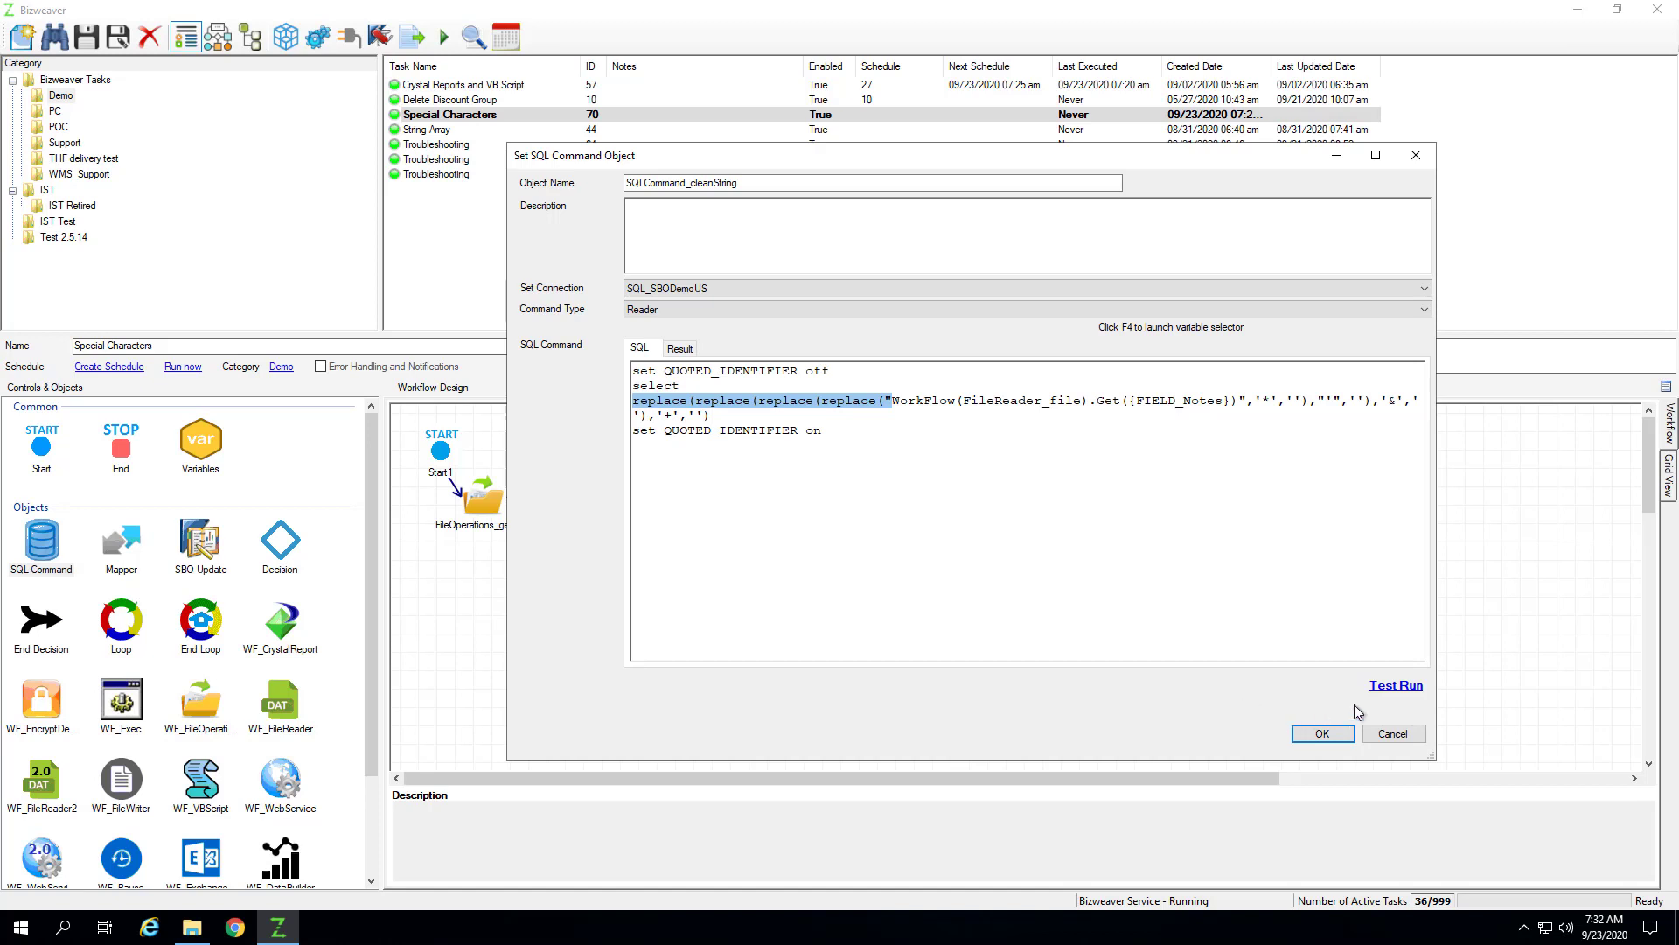
- Accept the SQL command keeping the Reader type, and reopen SQLCommand_cleanString to recheck and confirm its SQL
{"action": "left_click", "coordinate": [1322, 736]}
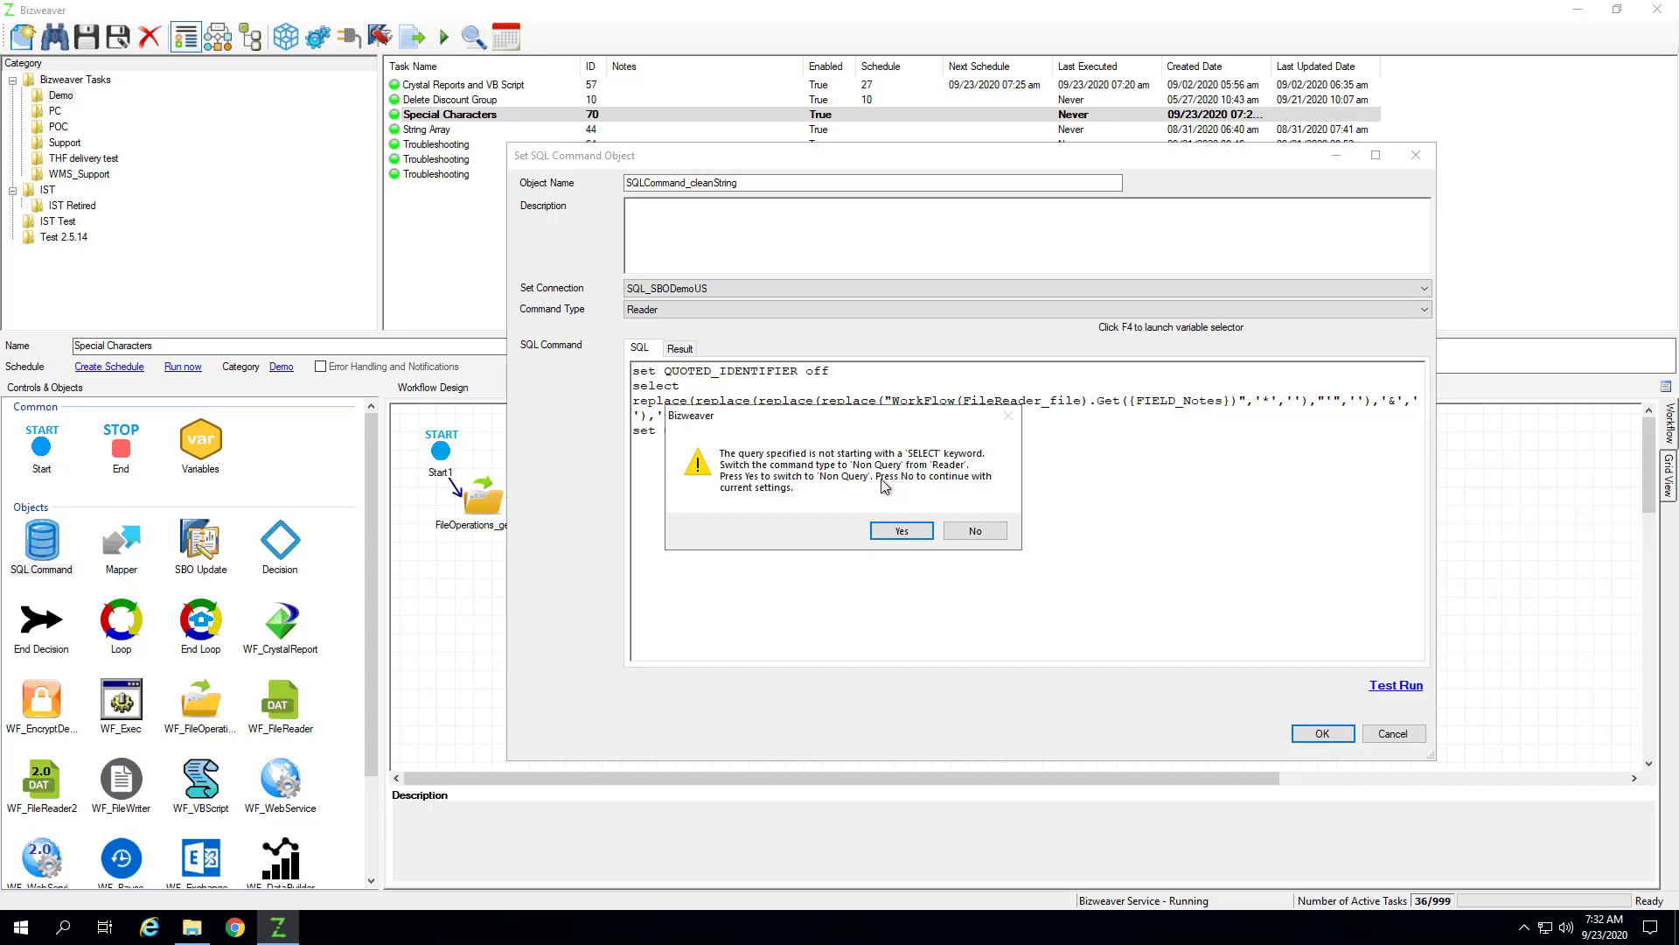
{"action": "left_click", "coordinate": [977, 531]}
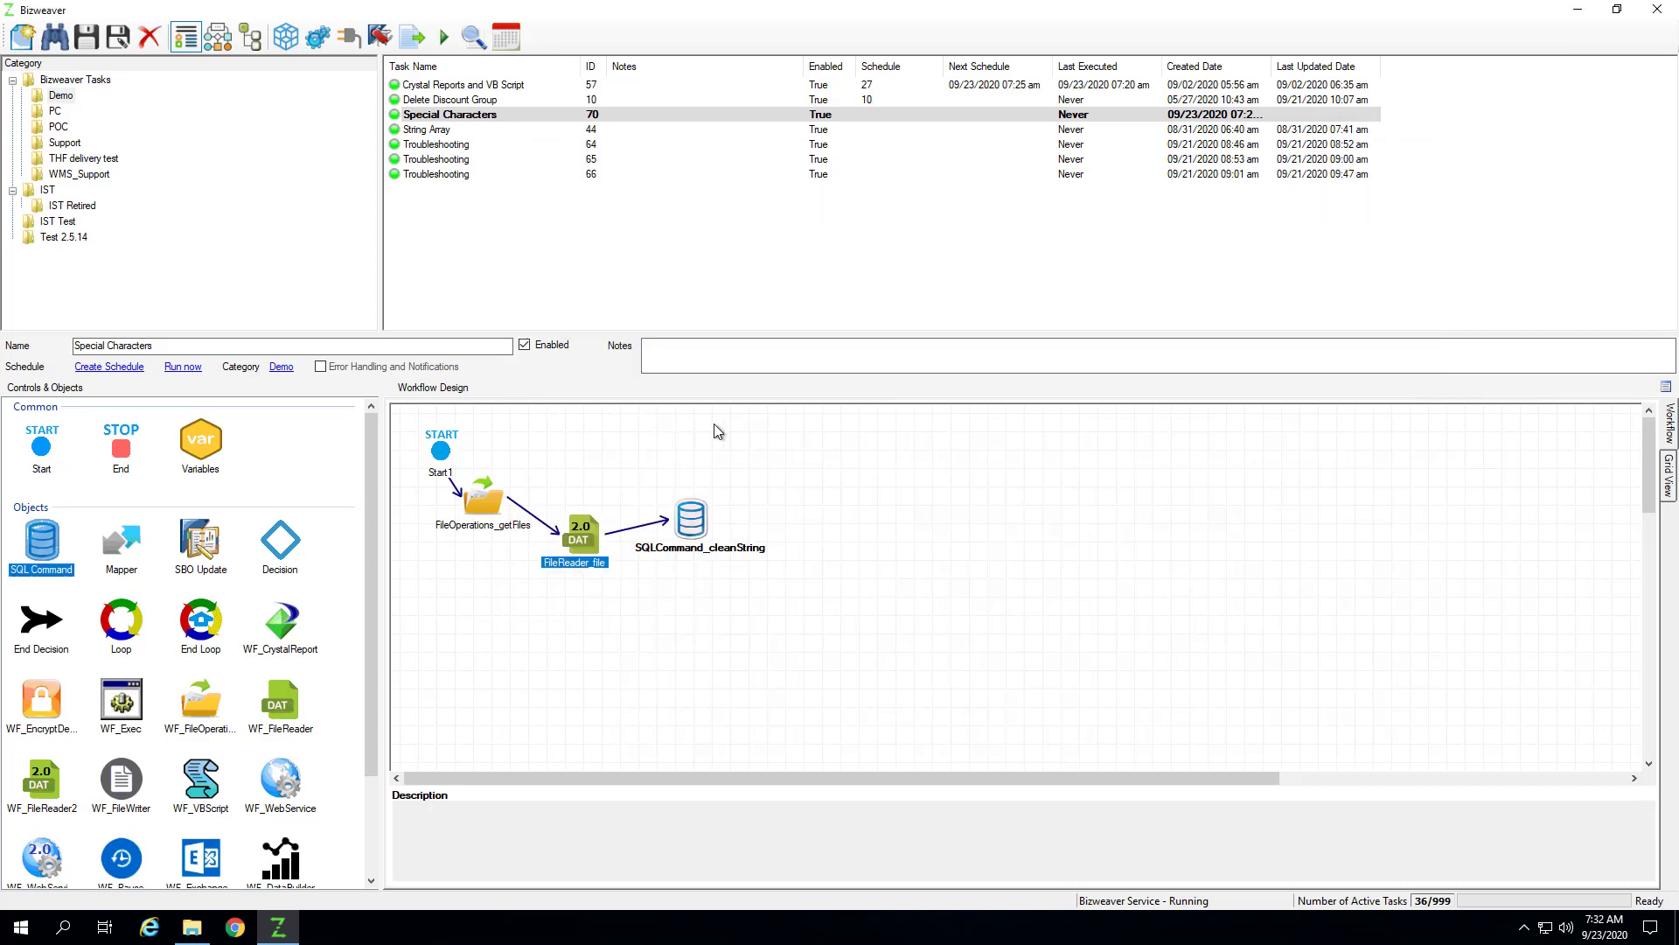
{"action": "double_click", "coordinate": [691, 516]}
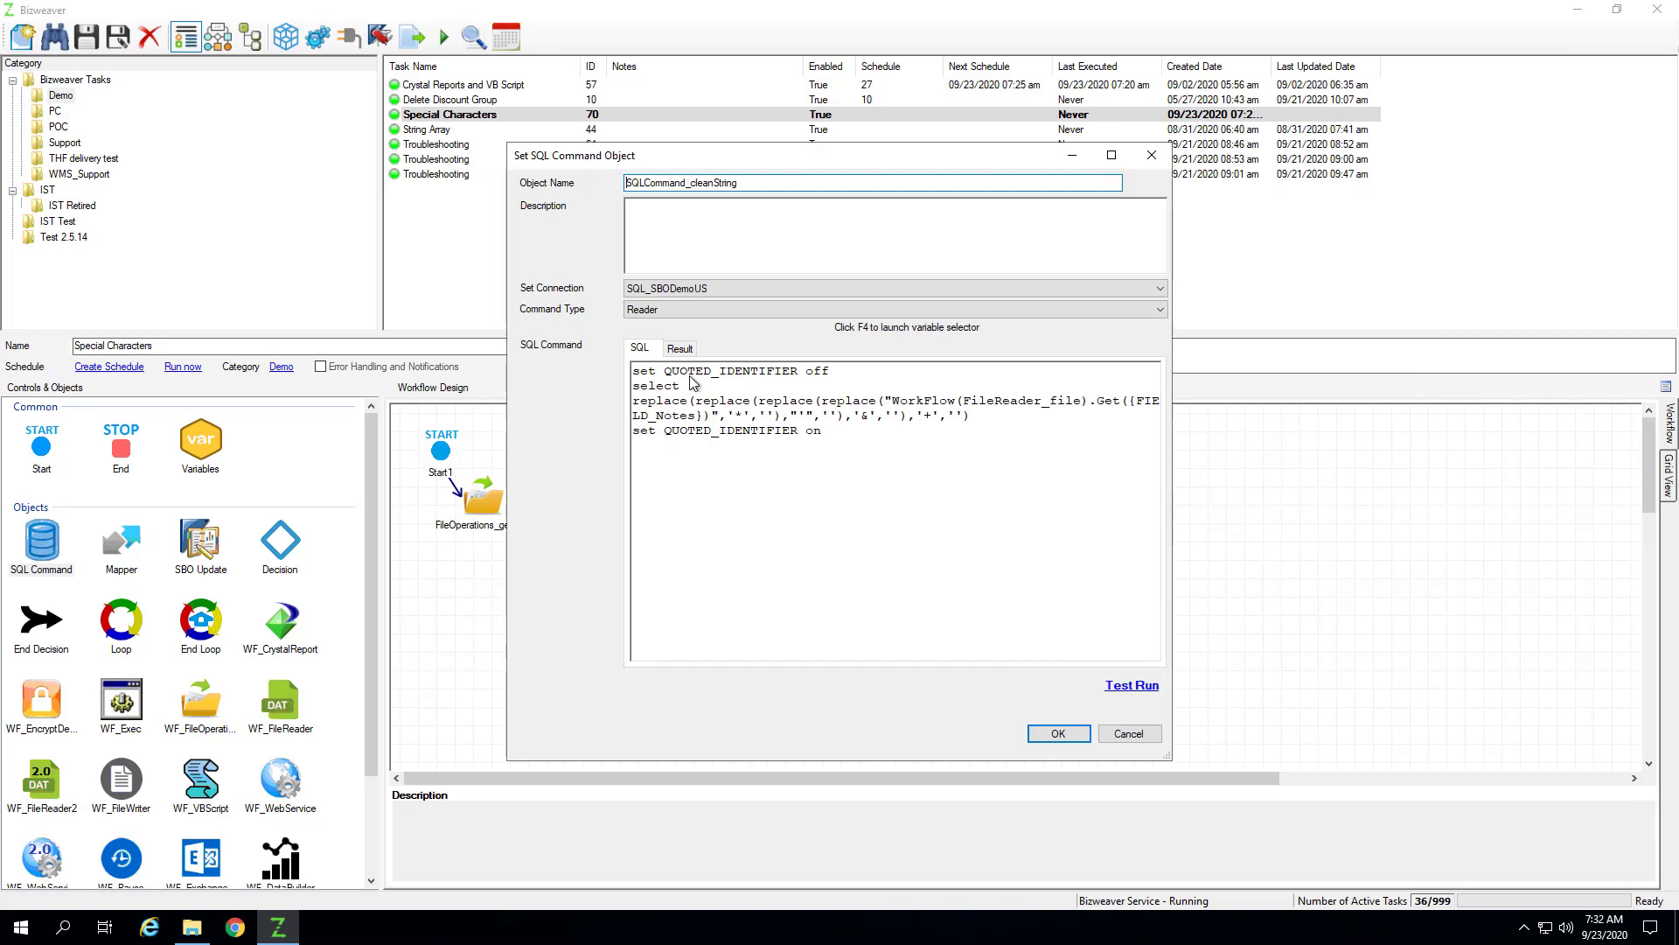
{"action": "left_click_drag", "start_coordinate": [832, 438], "coordinate": [638, 308]}
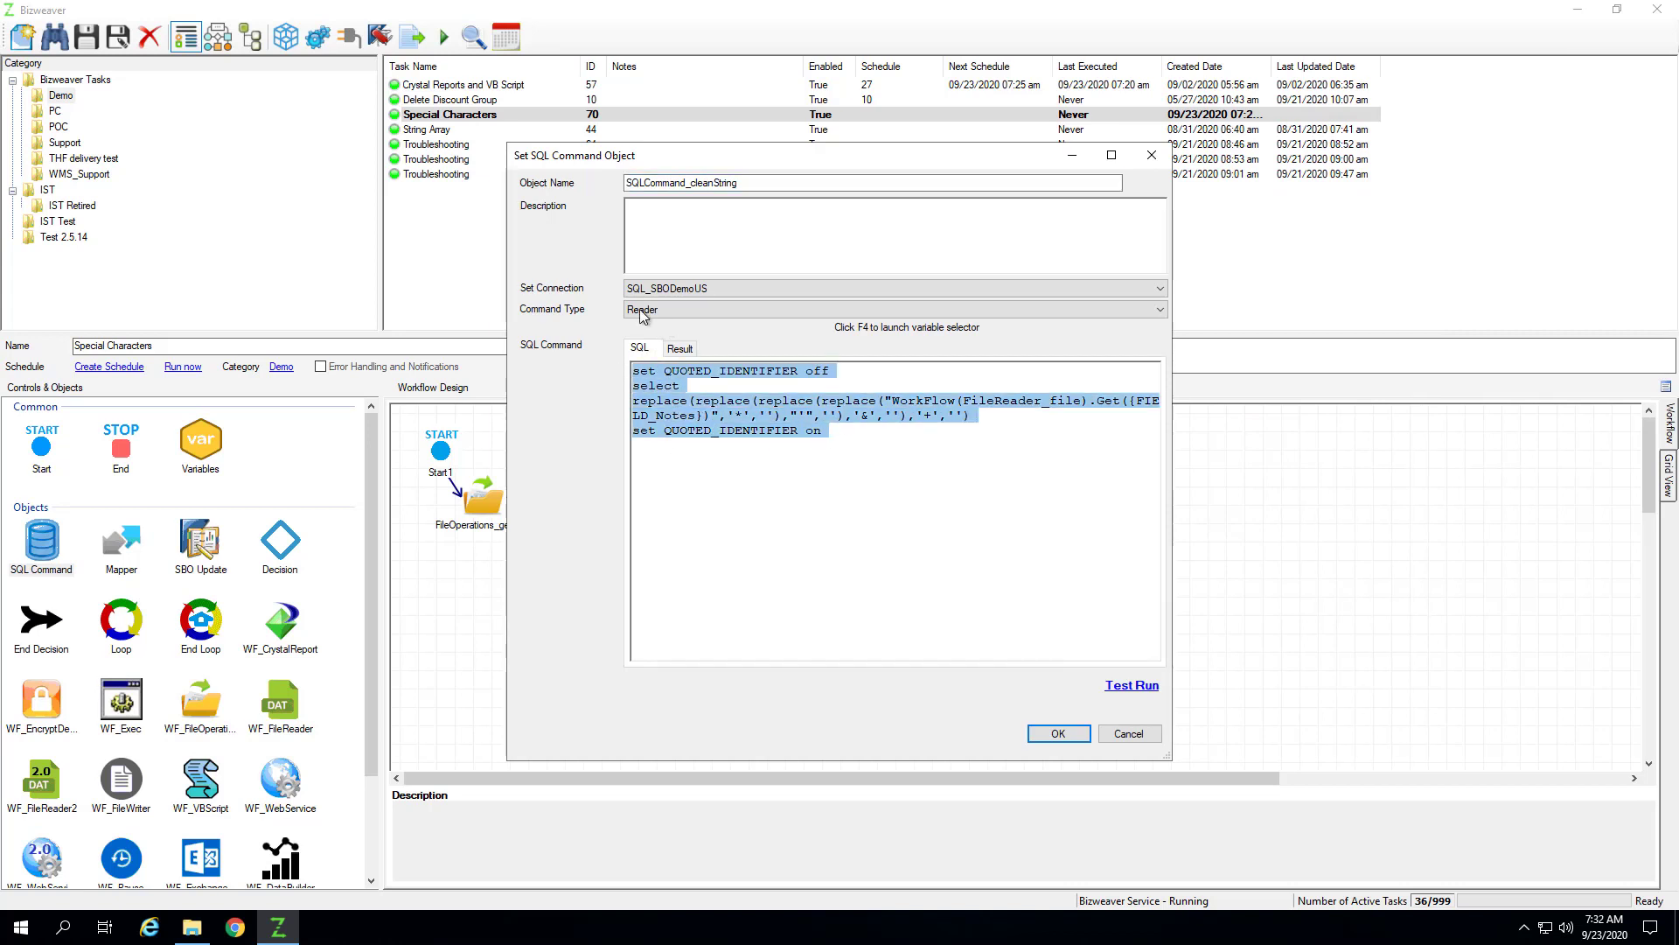
{"action": "left_click", "coordinate": [1059, 732]}
{"action": "left_click", "coordinate": [906, 528]}
- Complete the workflow with an End object after the slightly raised SQLCommand_cleanString and save the Special Characters task
{"action": "left_click_drag", "start_coordinate": [704, 521], "coordinate": [700, 495]}
{"action": "left_click_drag", "start_coordinate": [136, 453], "coordinate": [763, 461]}
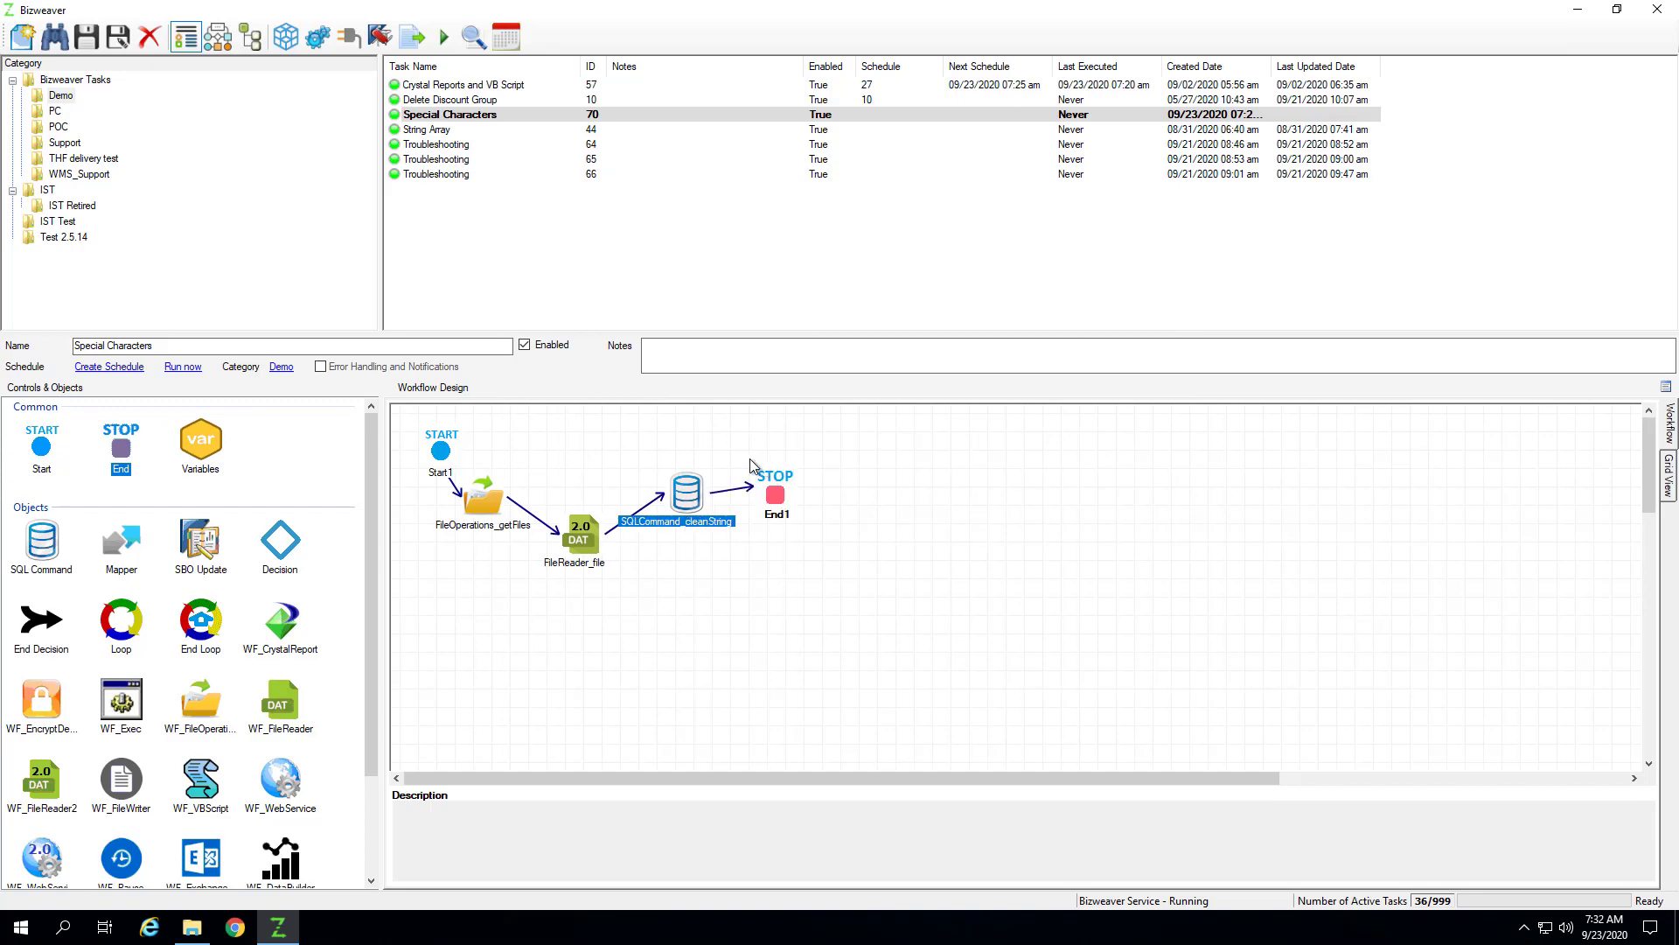
{"action": "left_click", "coordinate": [86, 37]}
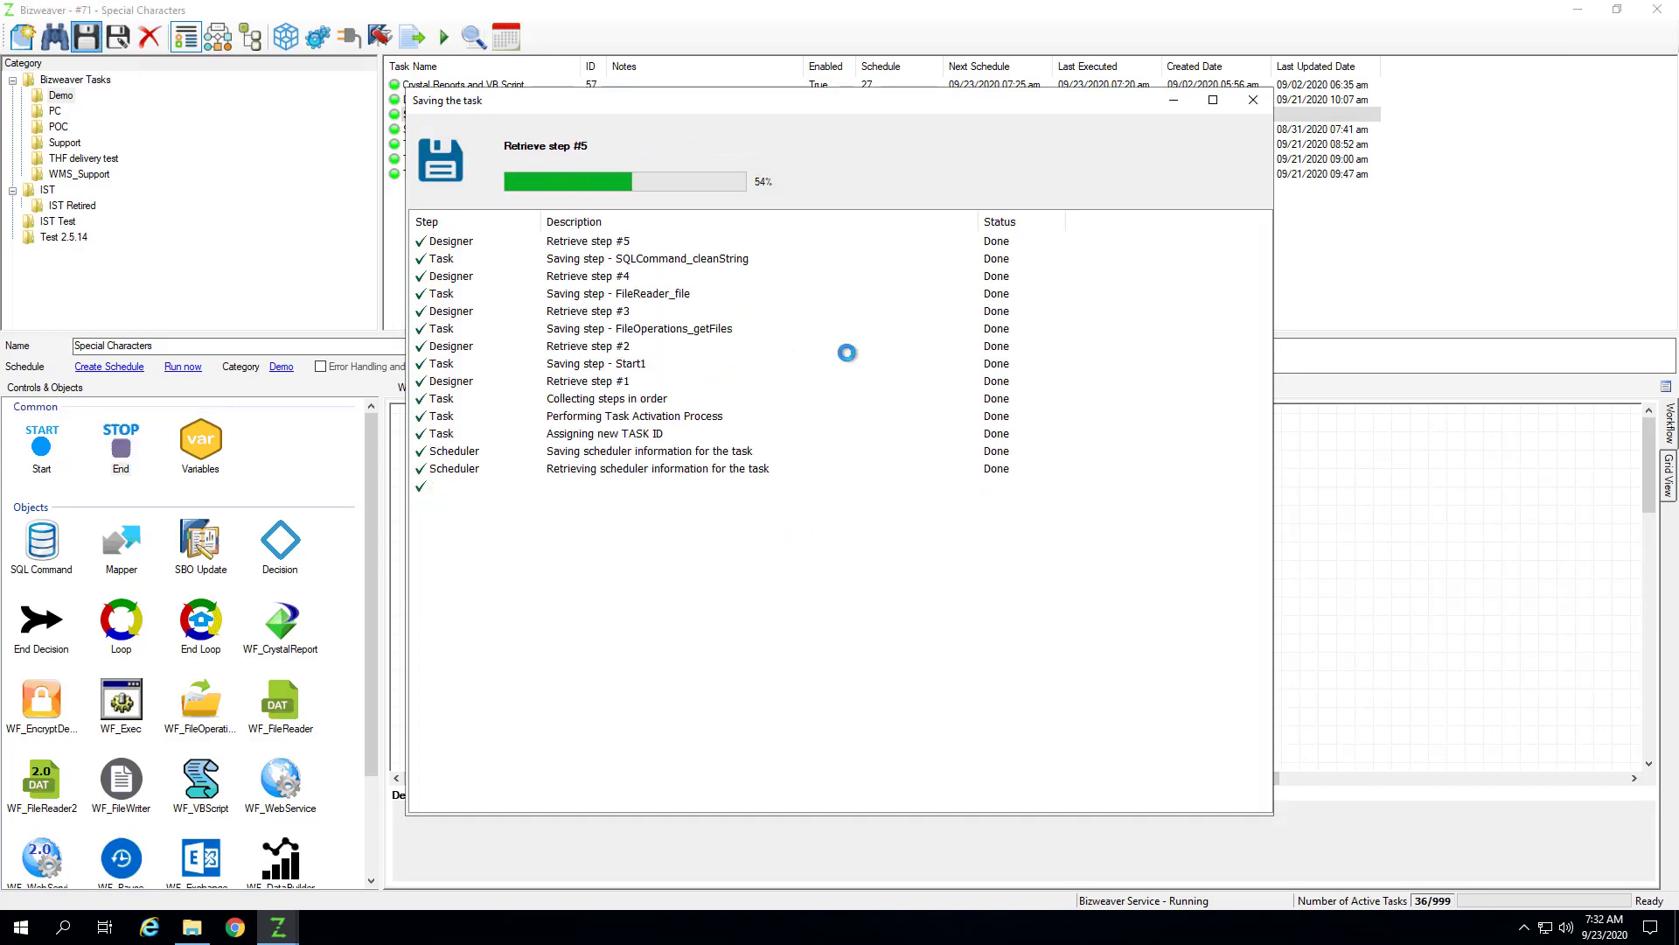
{"action": "left_click", "coordinate": [886, 178]}
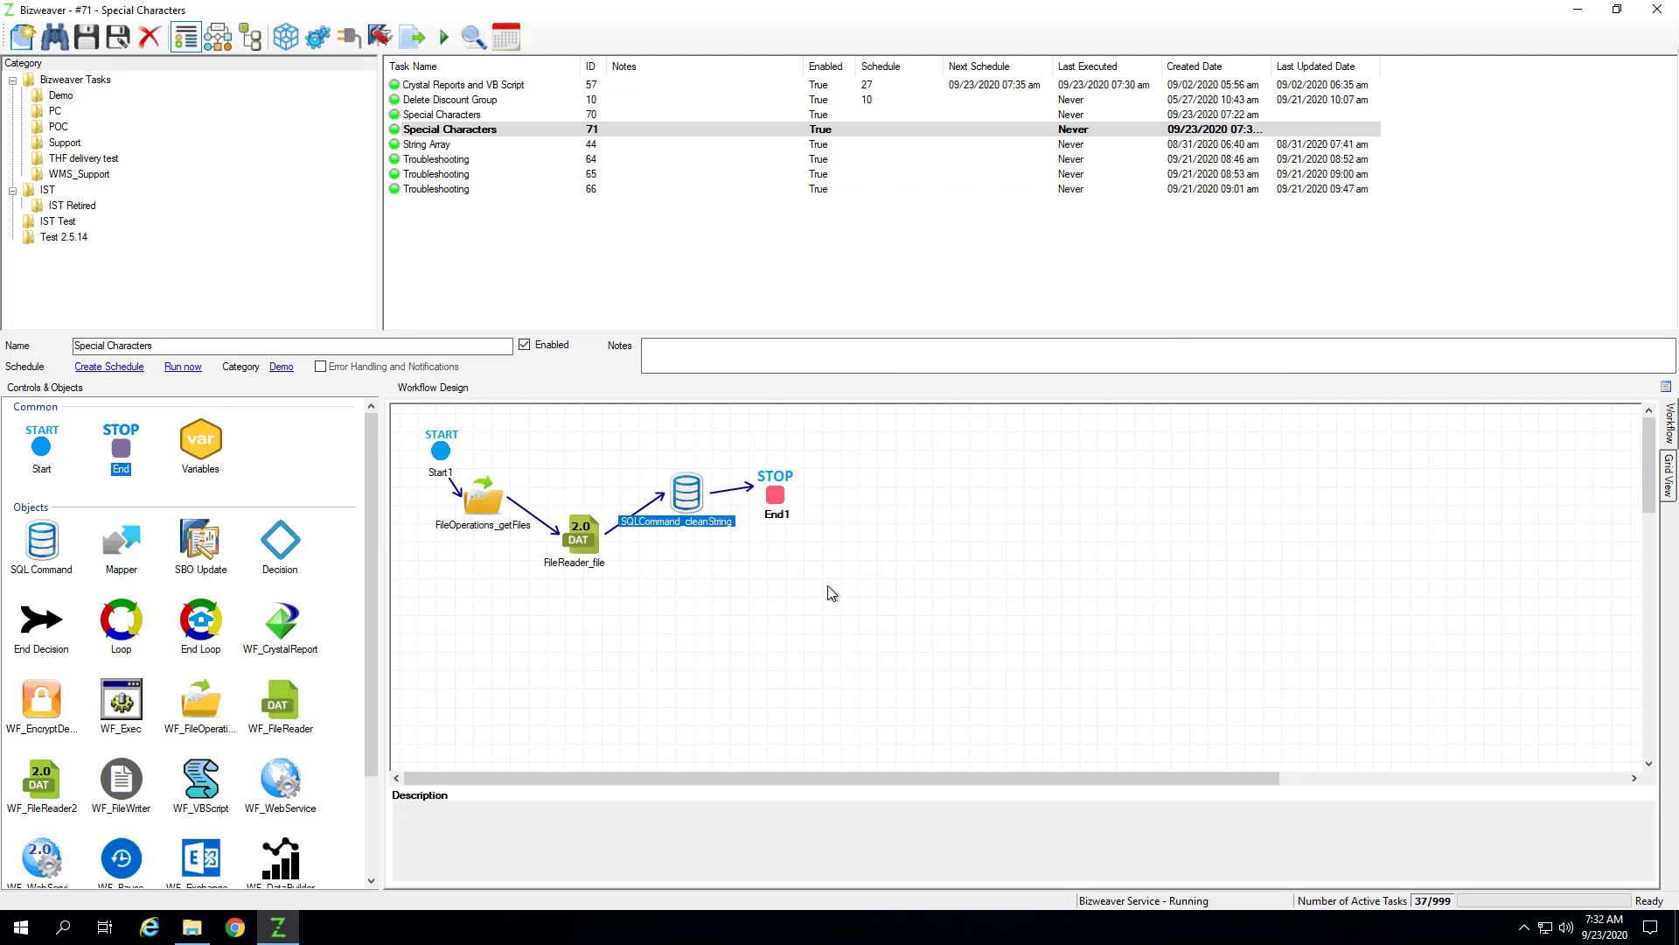
- Start a test run of the task and advance it step by step through the file reader to SQLCommand_cleanString
{"action": "left_click", "coordinate": [441, 39]}
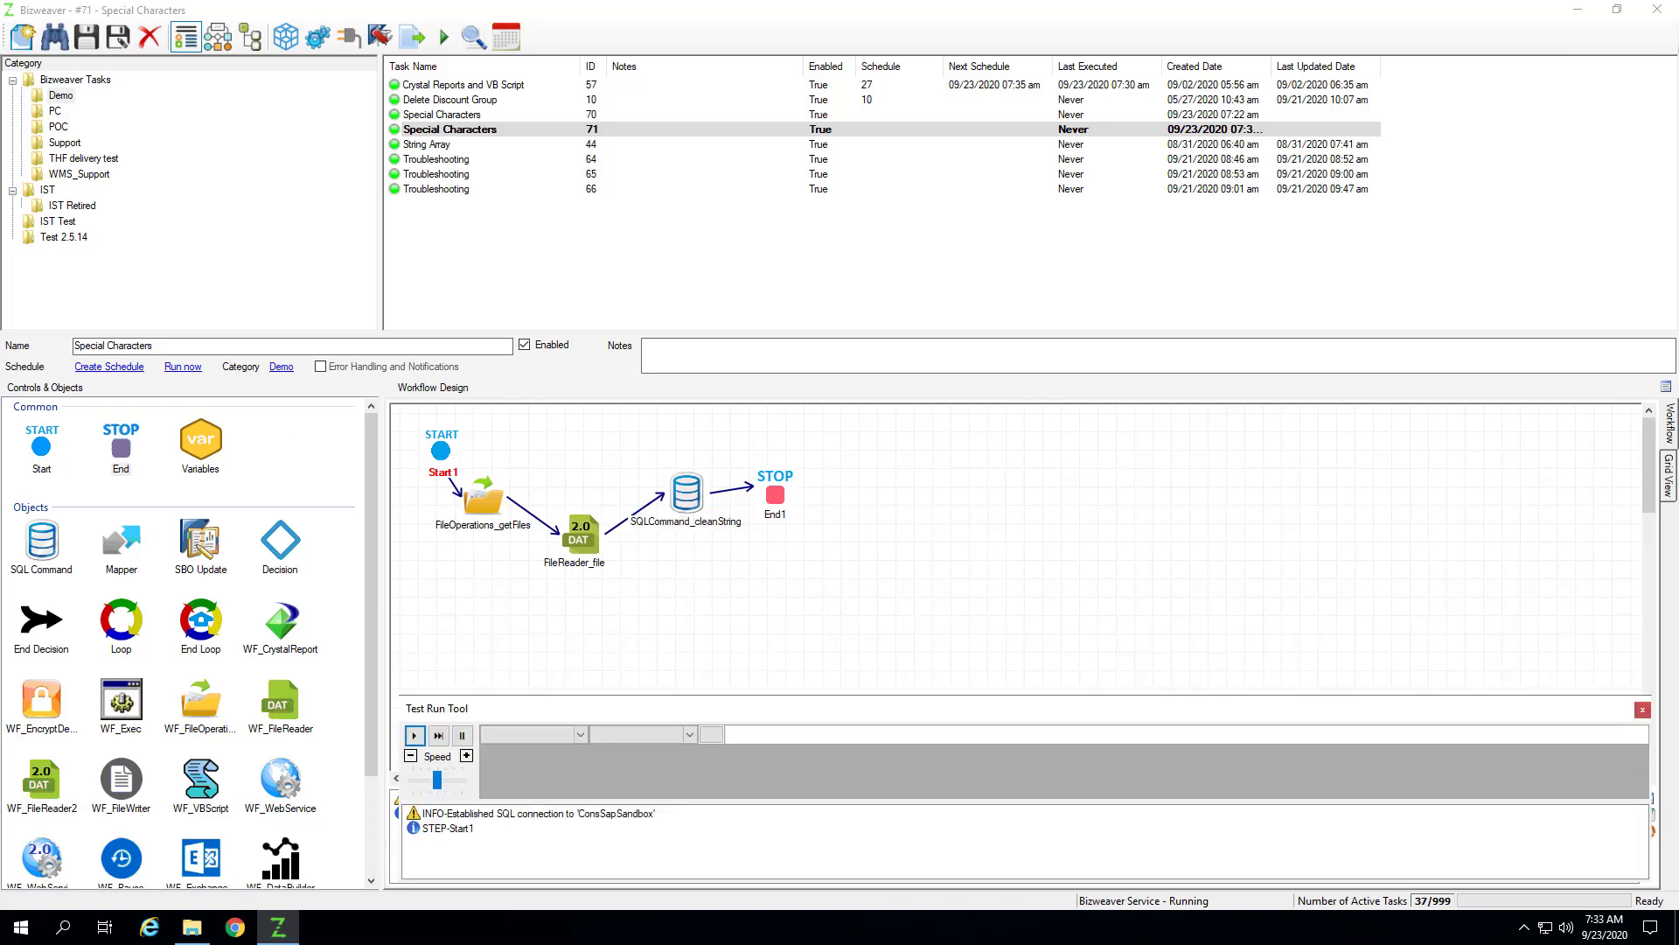
{"action": "left_click", "coordinate": [415, 736]}
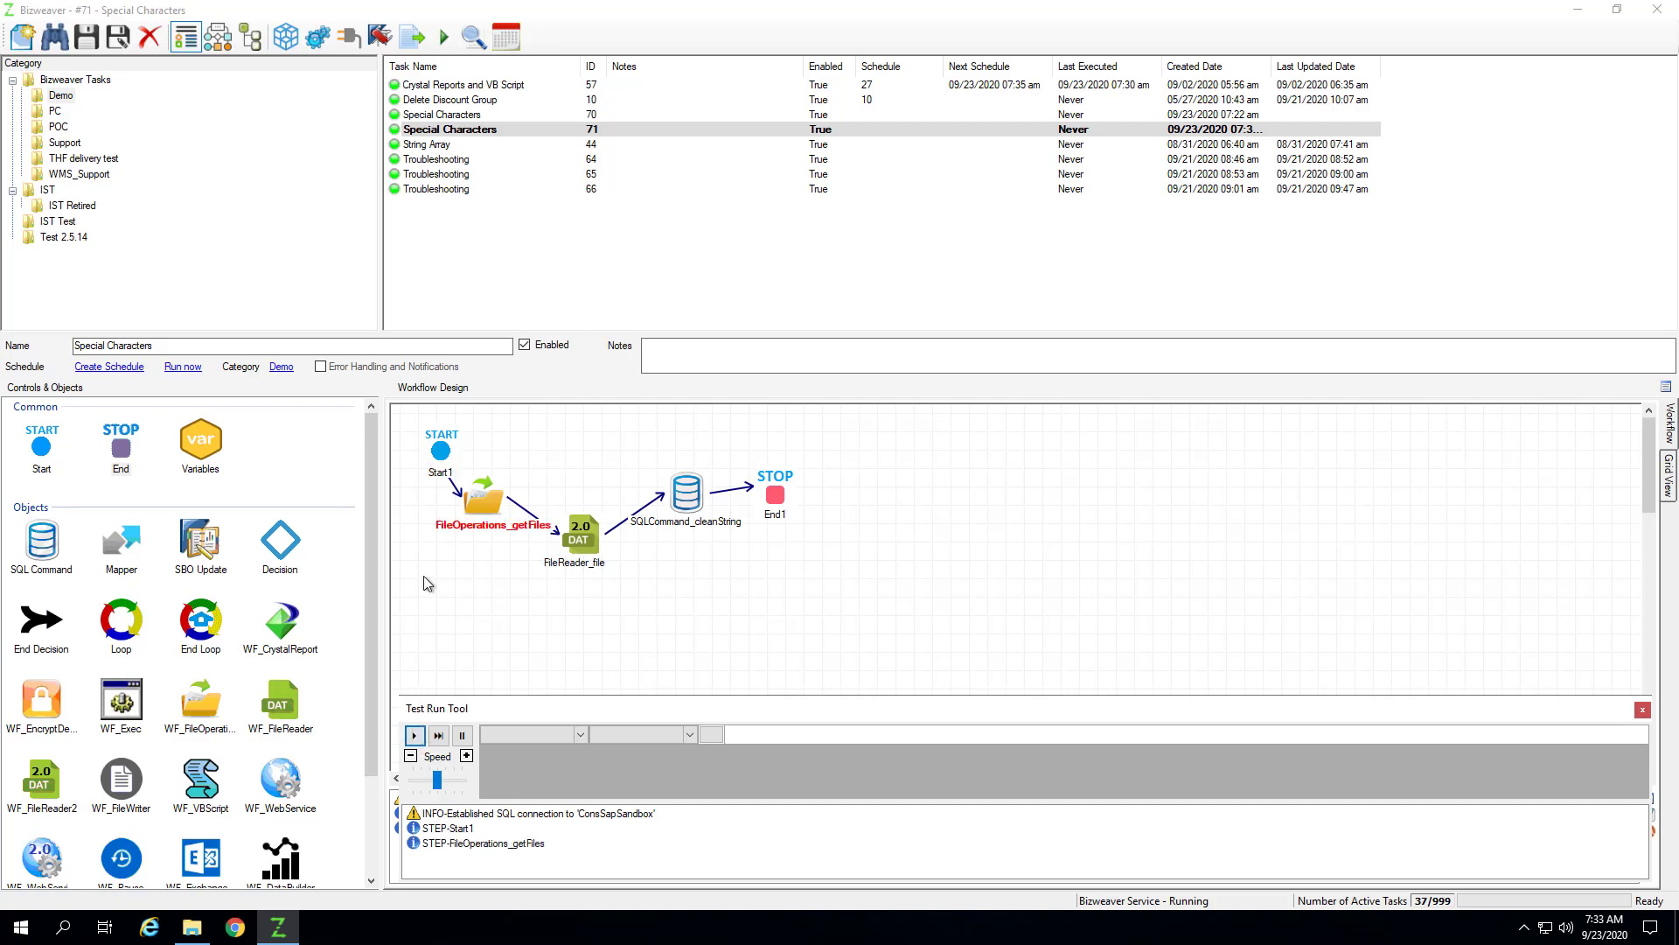
{"action": "left_click", "coordinate": [415, 735]}
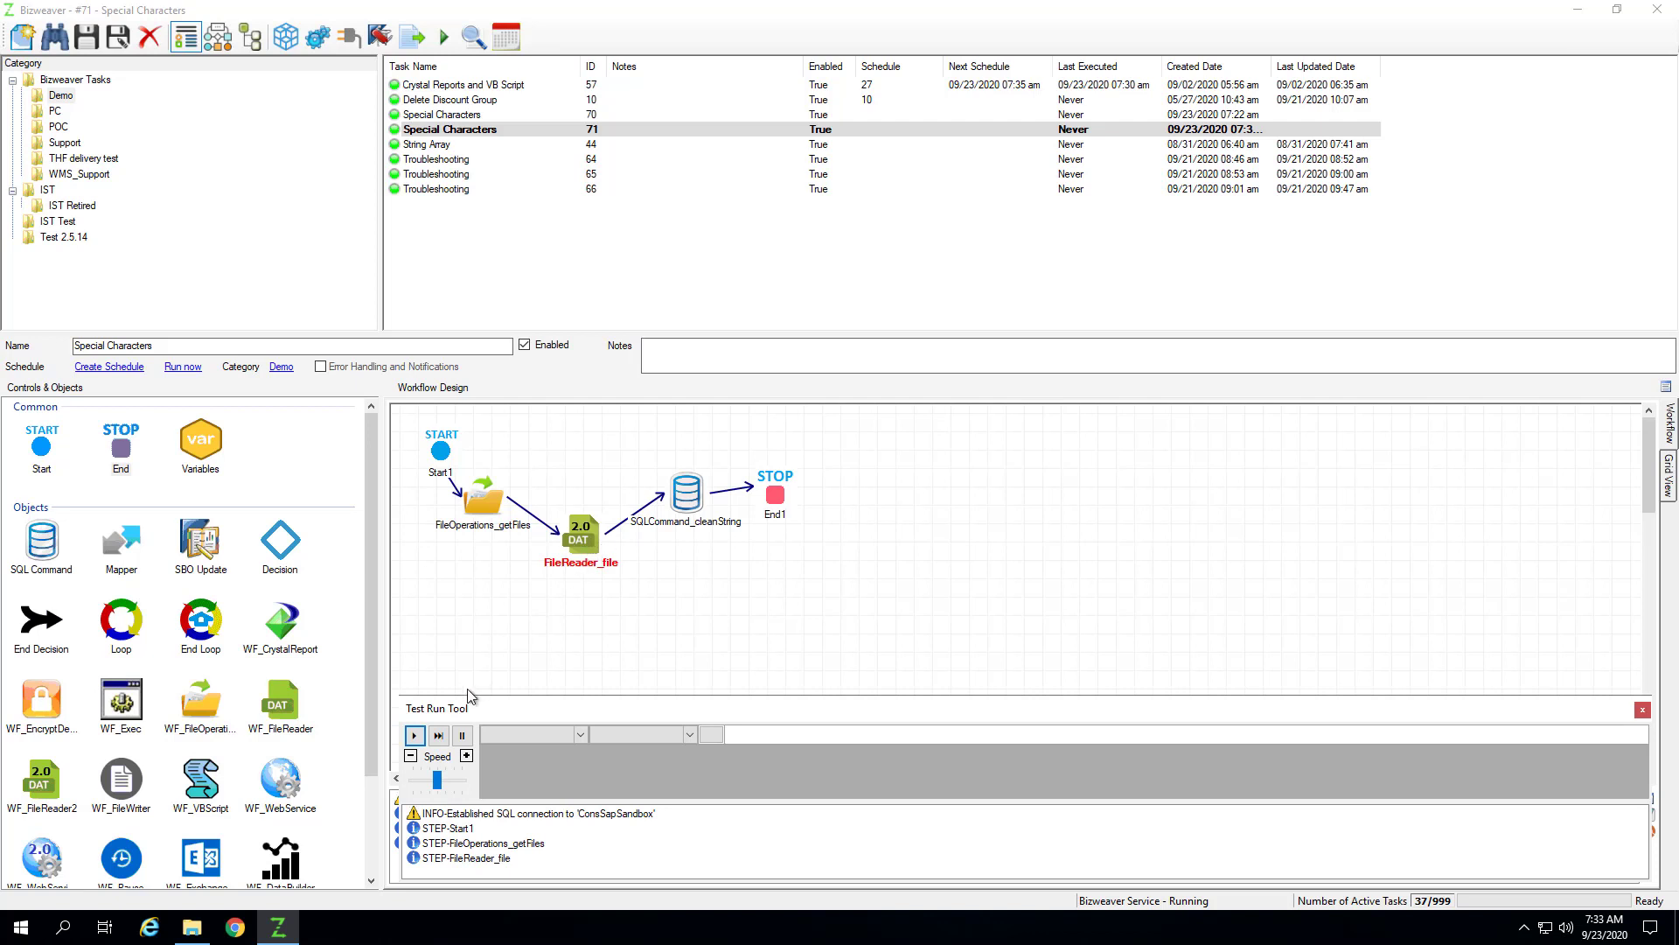
{"action": "left_click", "coordinate": [415, 735]}
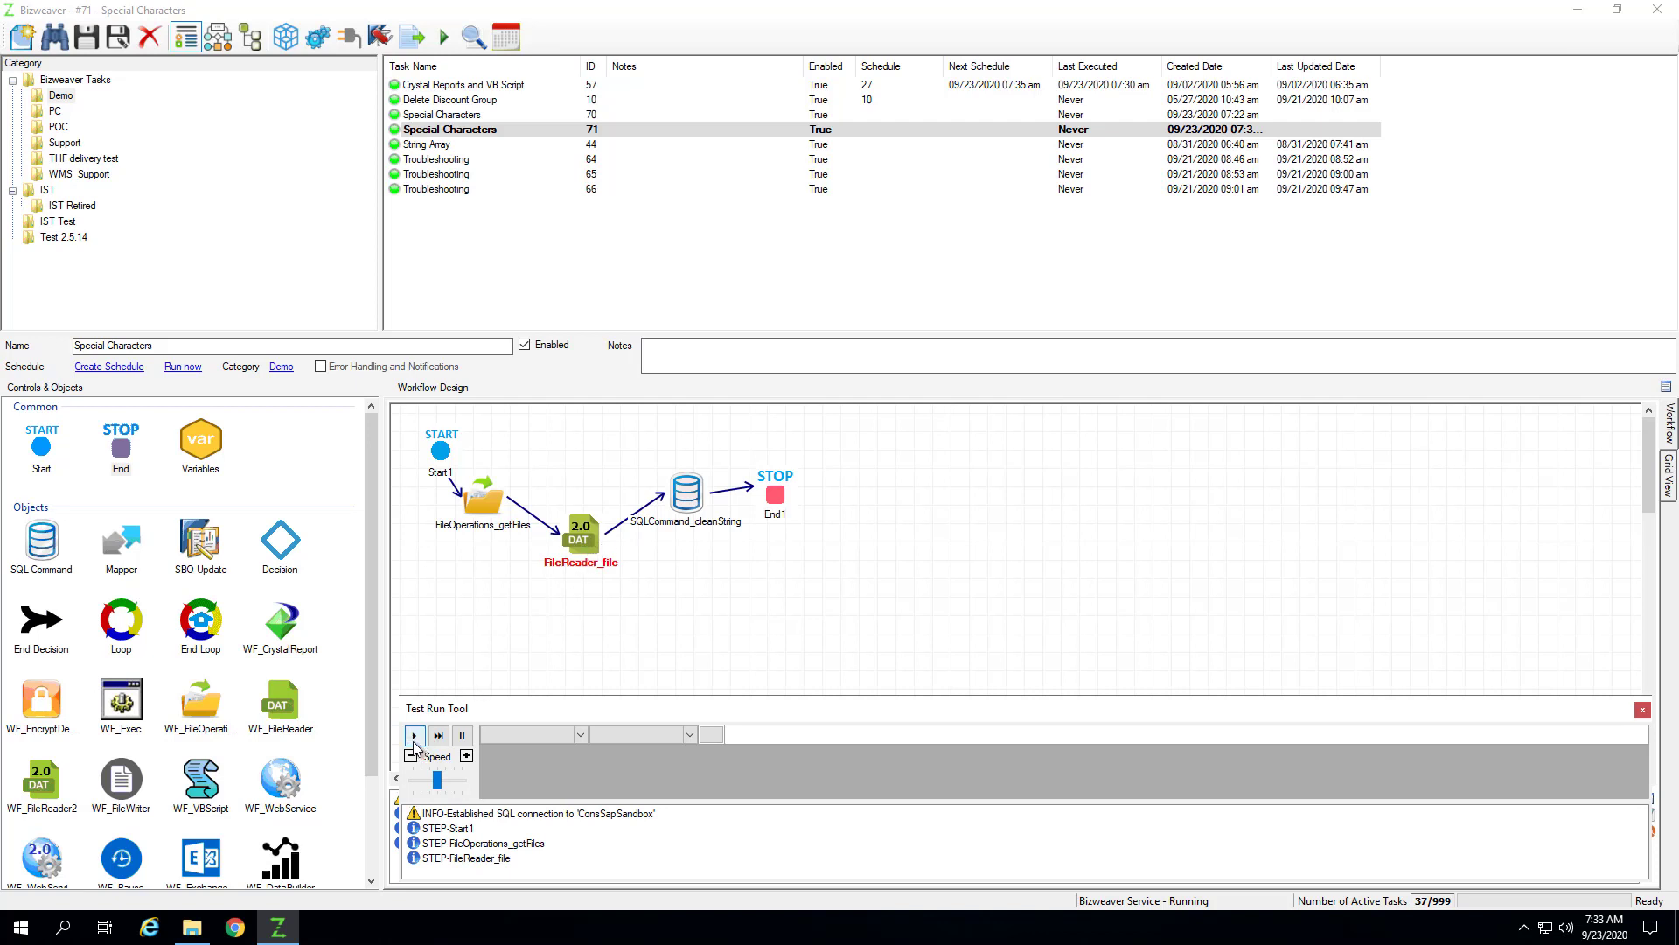
- Display the {FIELD_Notes} value of FileReader_file in the test run to check the original text
{"action": "left_click", "coordinate": [581, 734]}
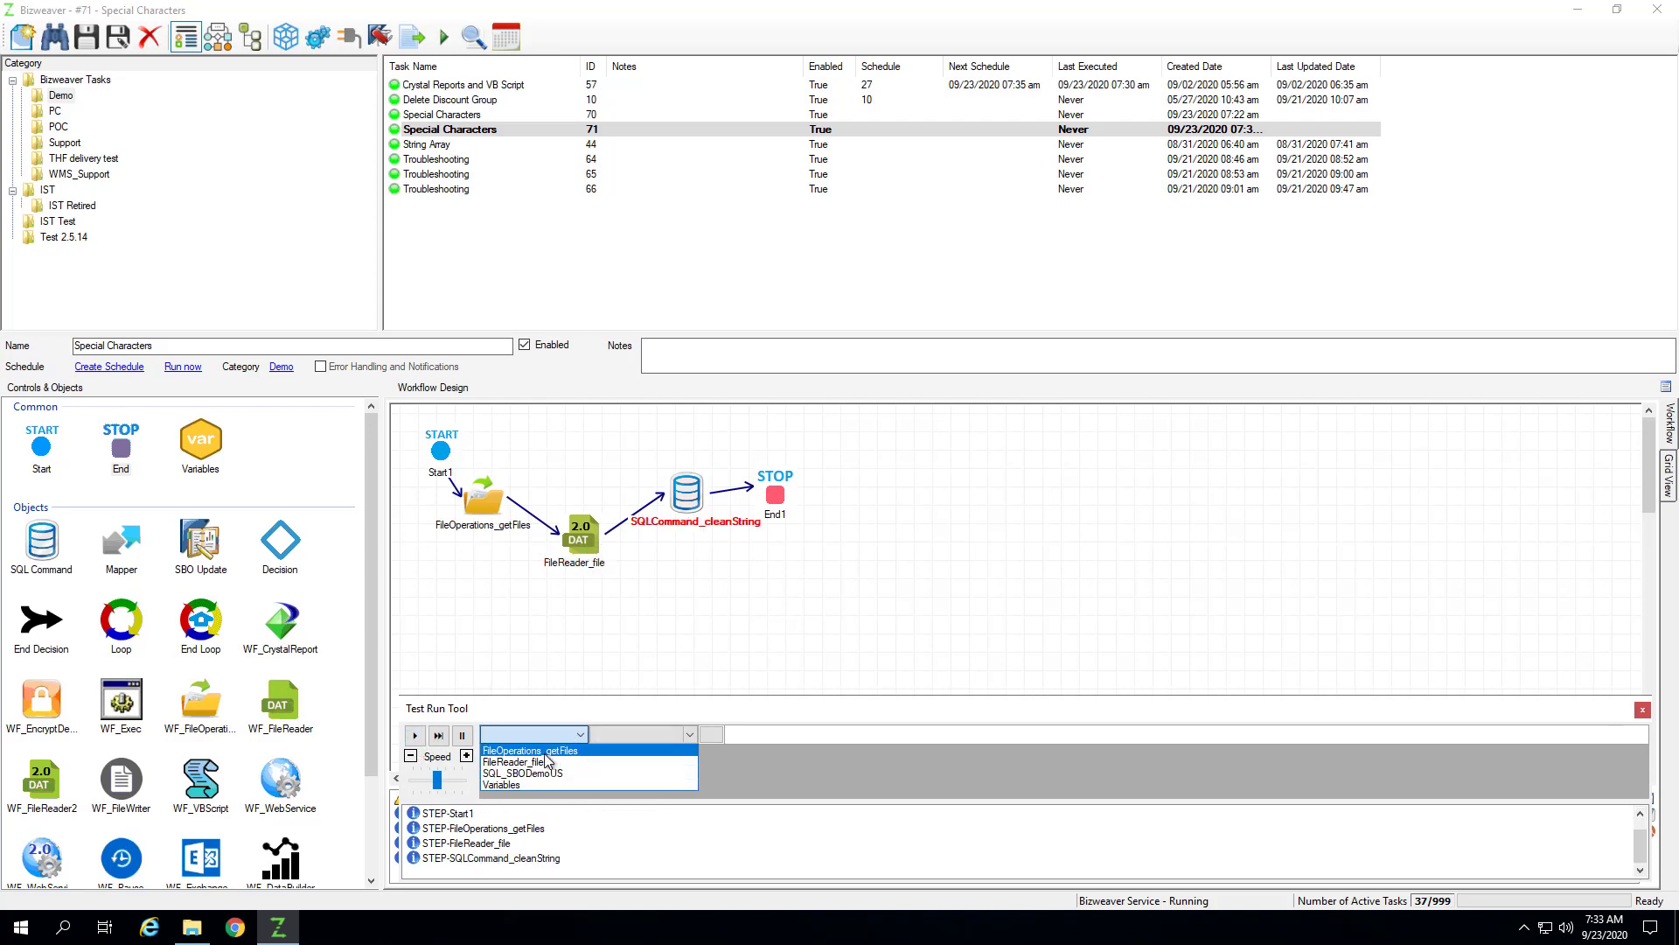
{"action": "left_click", "coordinate": [534, 761]}
{"action": "left_click", "coordinate": [691, 735]}
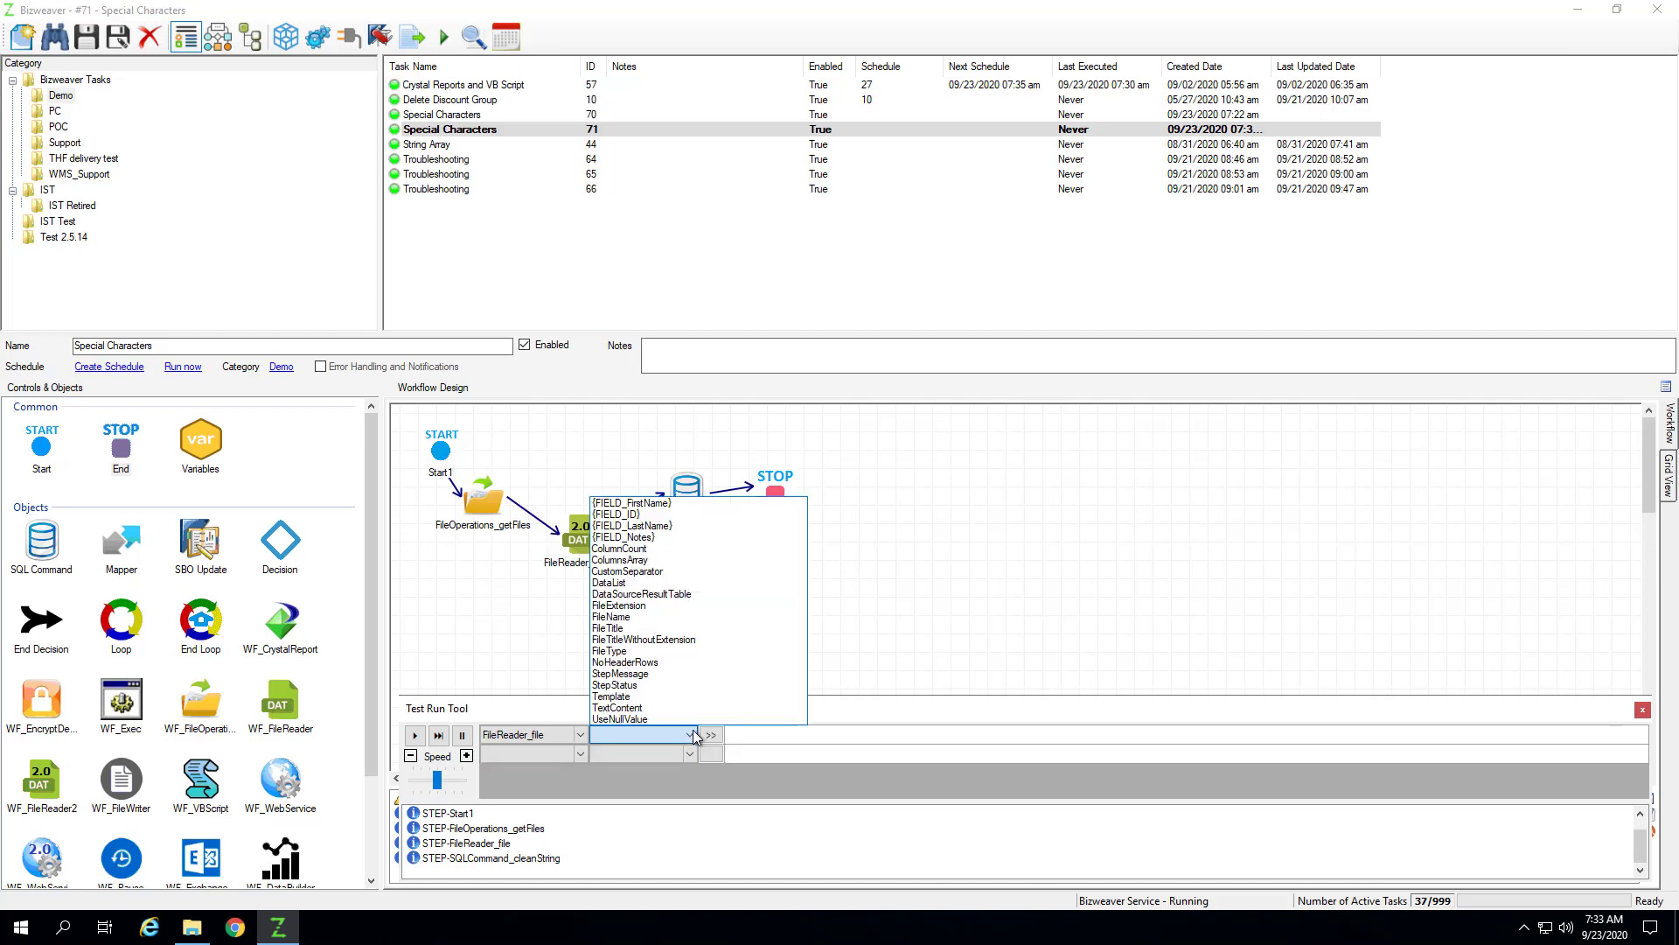
{"action": "left_click", "coordinate": [626, 539]}
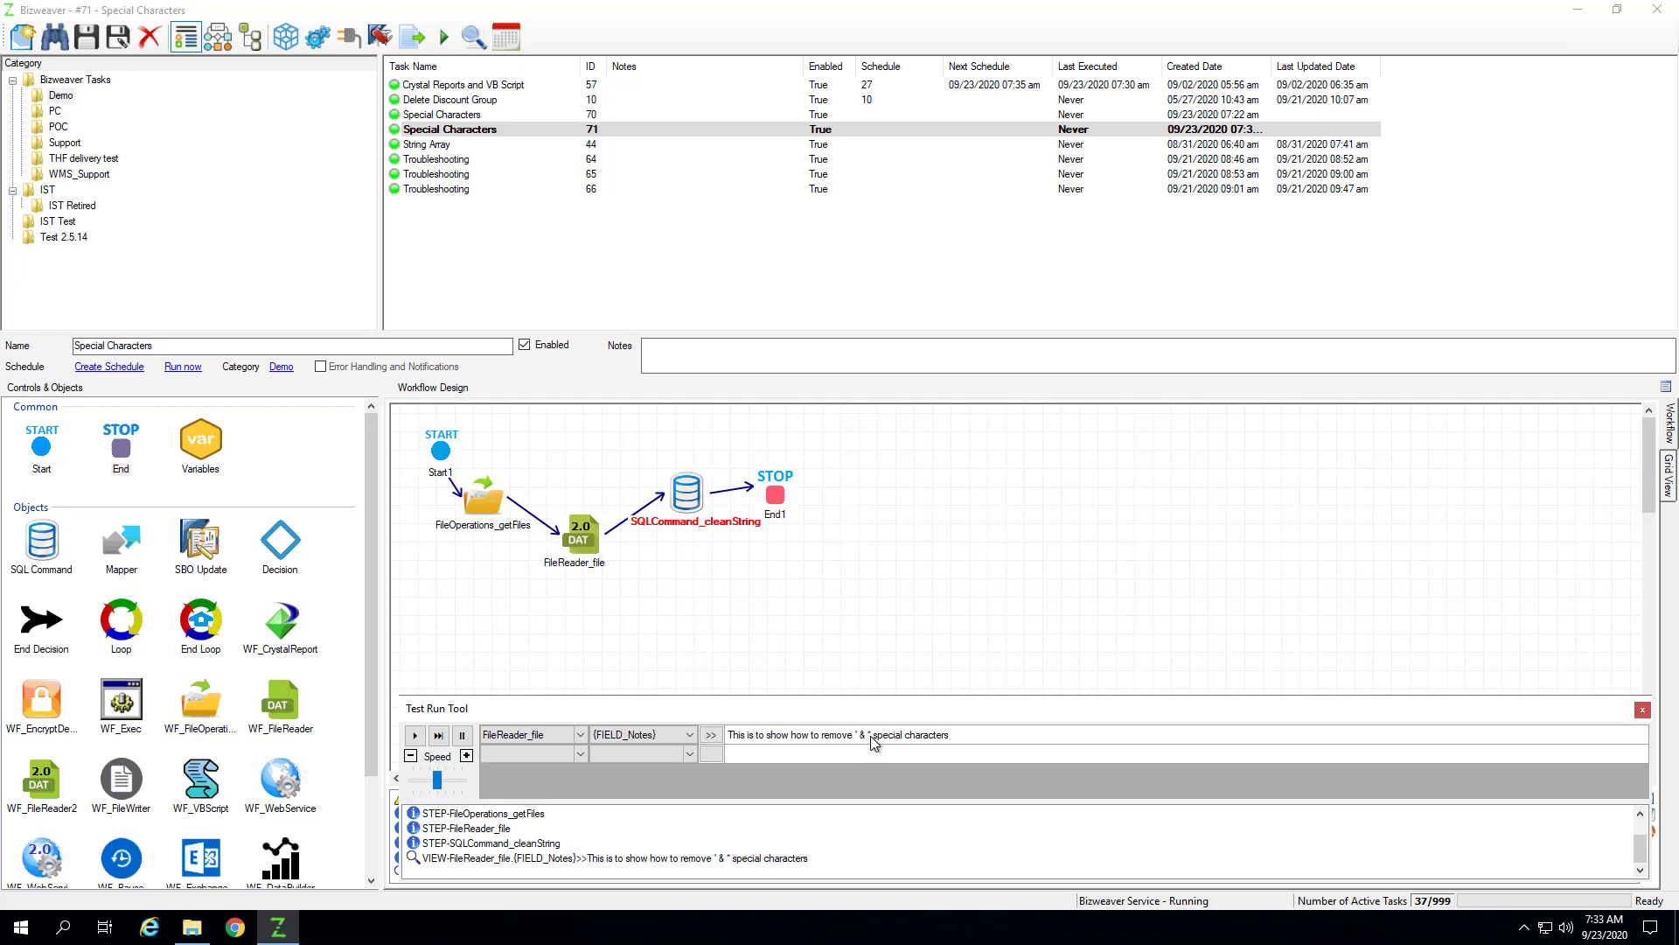
- Advance the test run to End1 and display the {FIELD_CleanString} value of SQLCommand_cleanString for comparison
{"action": "left_click", "coordinate": [415, 734]}
{"action": "left_click", "coordinate": [581, 755]}
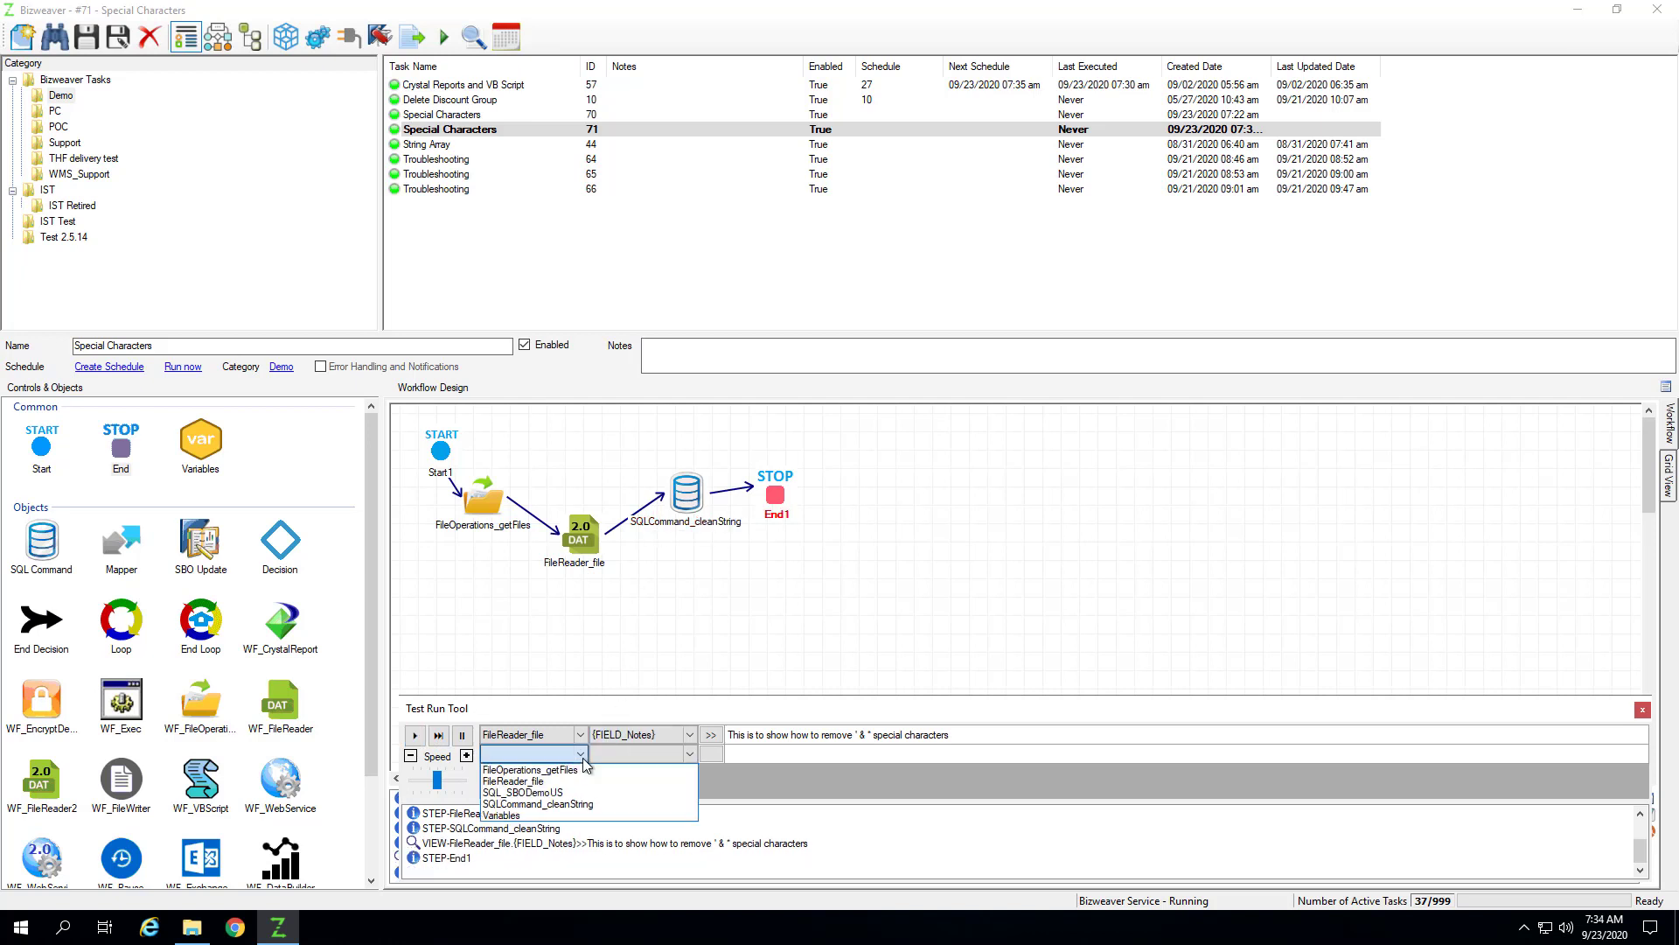
{"action": "left_click", "coordinate": [581, 804]}
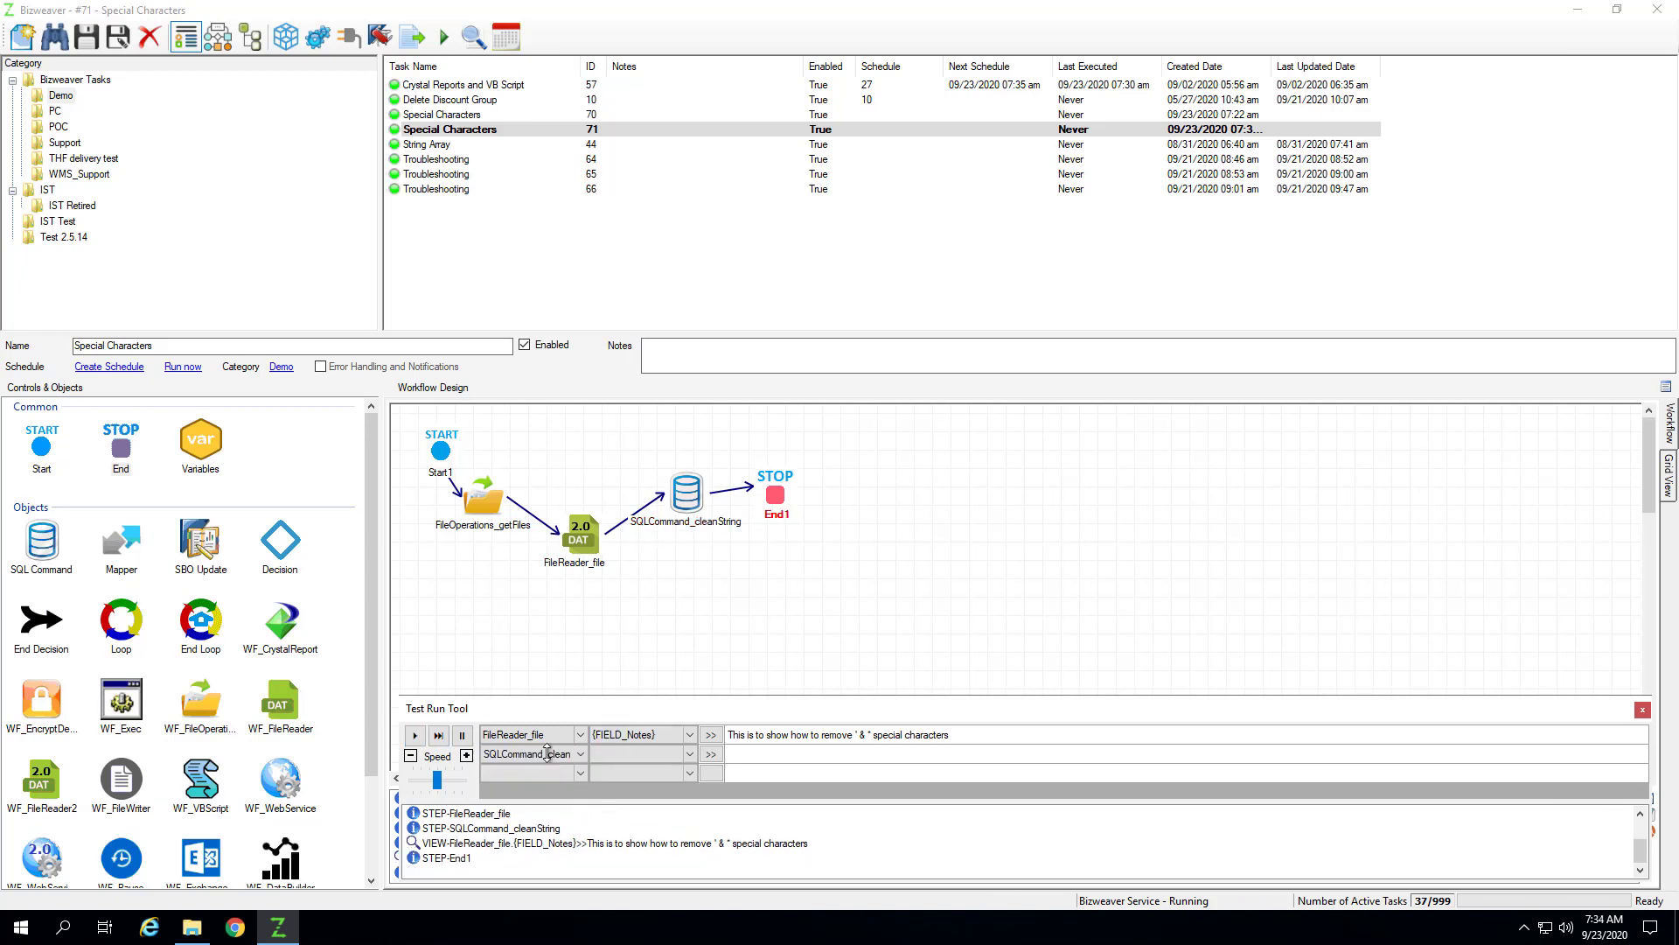
{"action": "left_click", "coordinate": [690, 755]}
{"action": "left_click", "coordinate": [673, 771]}
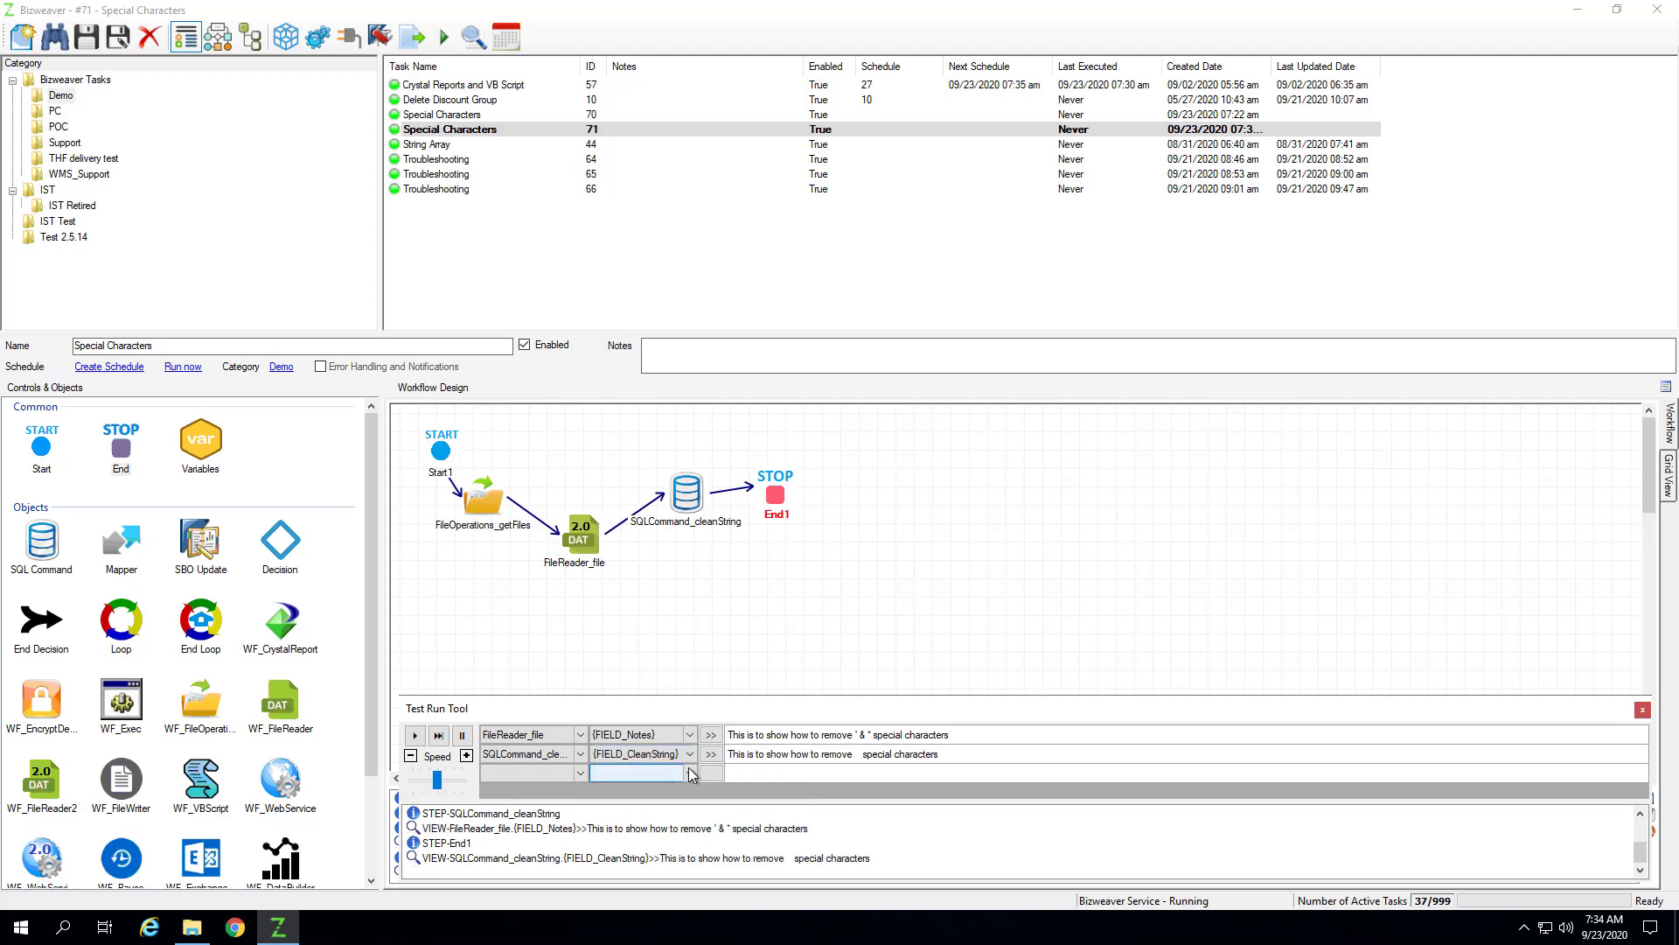
{"action": "left_click", "coordinate": [856, 754]}
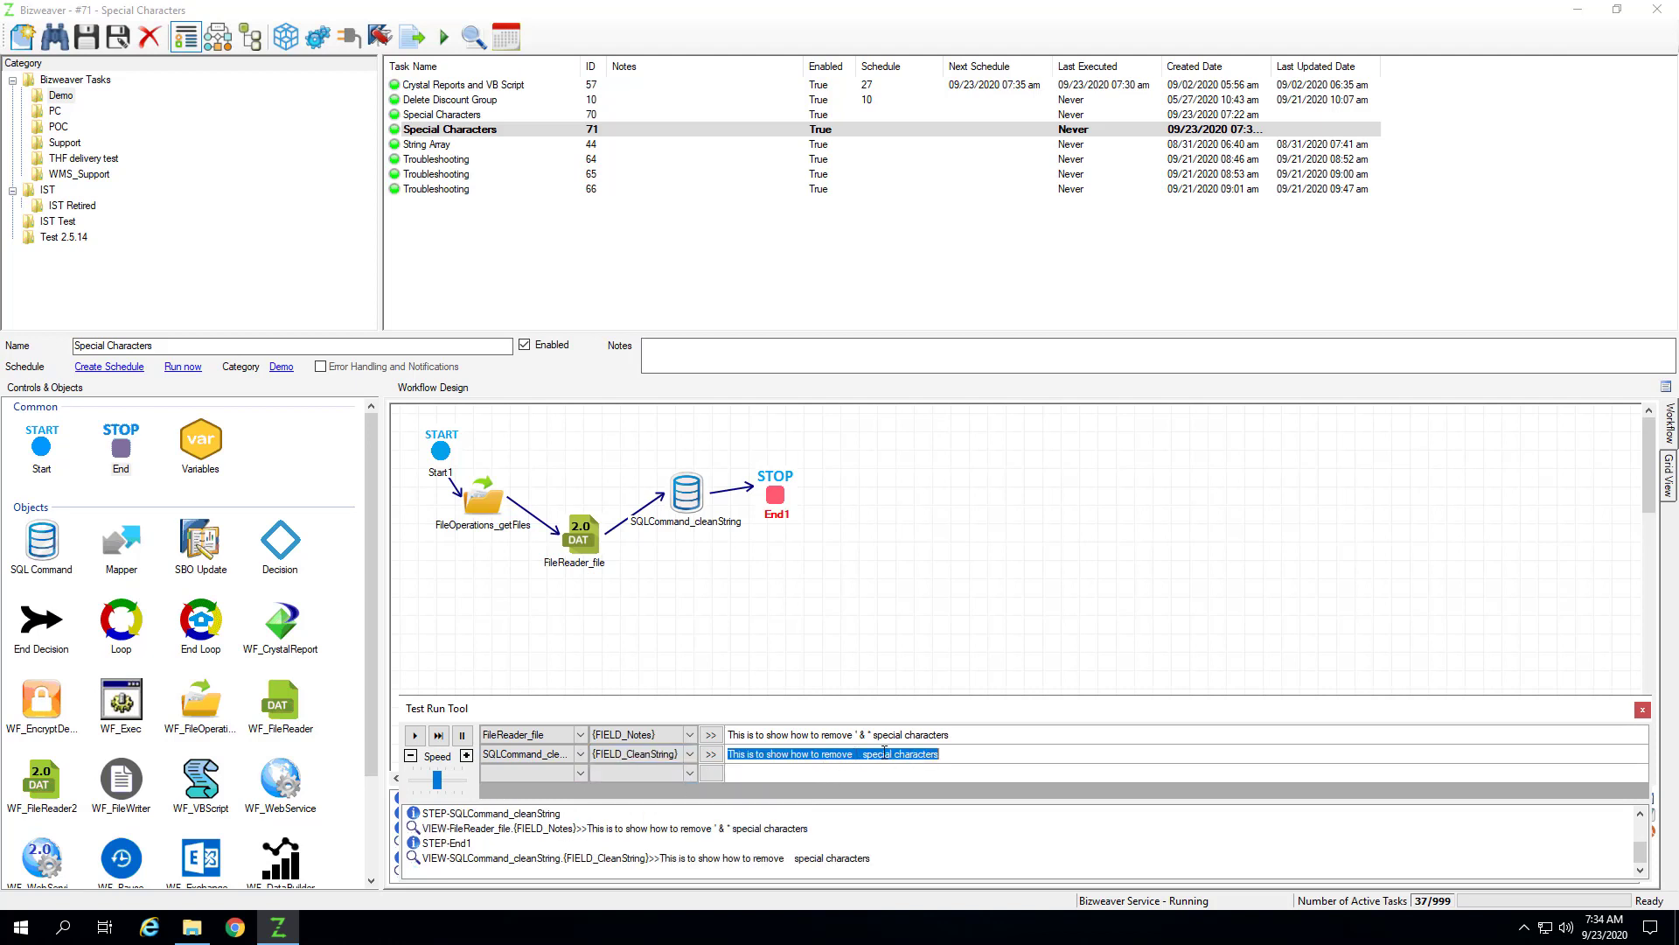